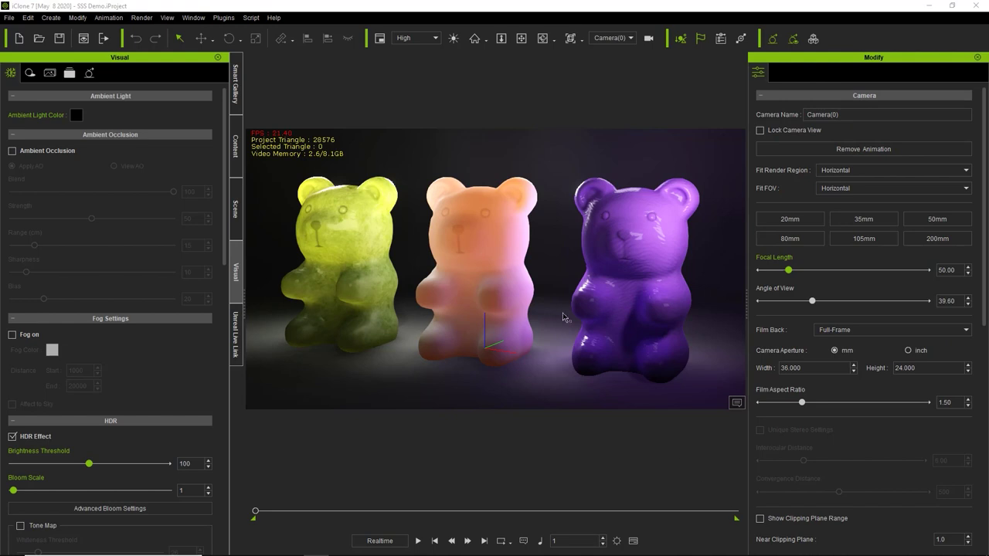
- Browse the project templates in the content library and locate SSS Demo in the SSS folder
click(494, 255)
click(354, 225)
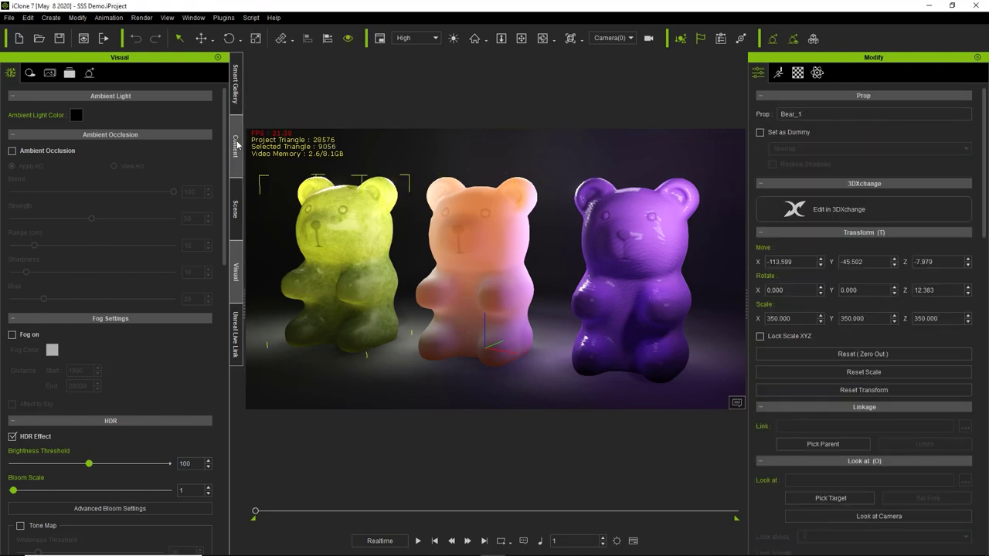
click(236, 145)
click(56, 72)
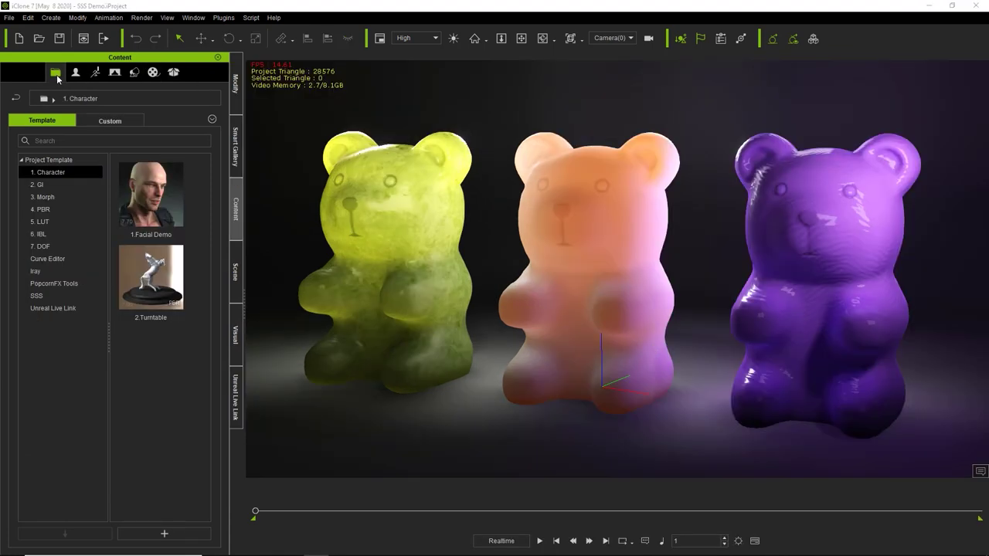
click(36, 296)
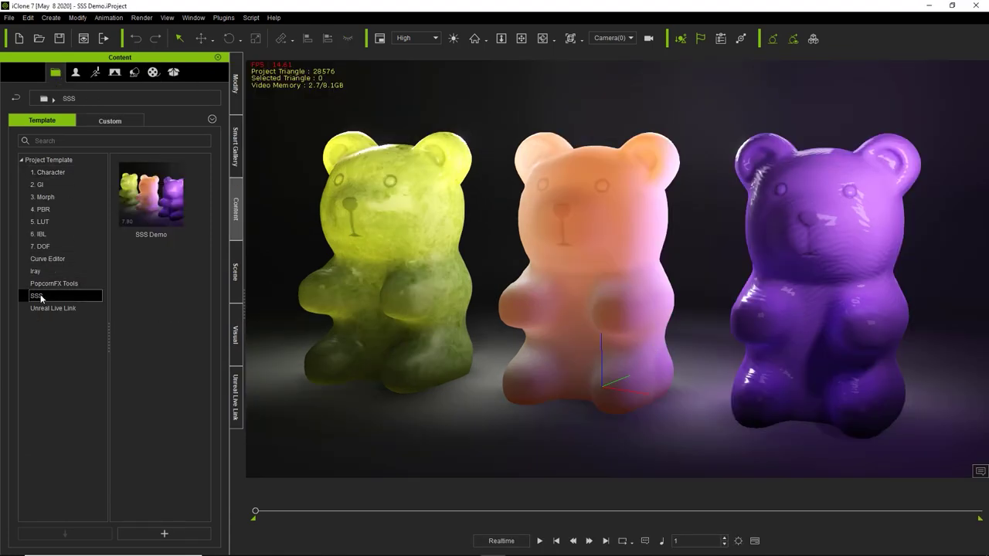
mouse_move(136, 206)
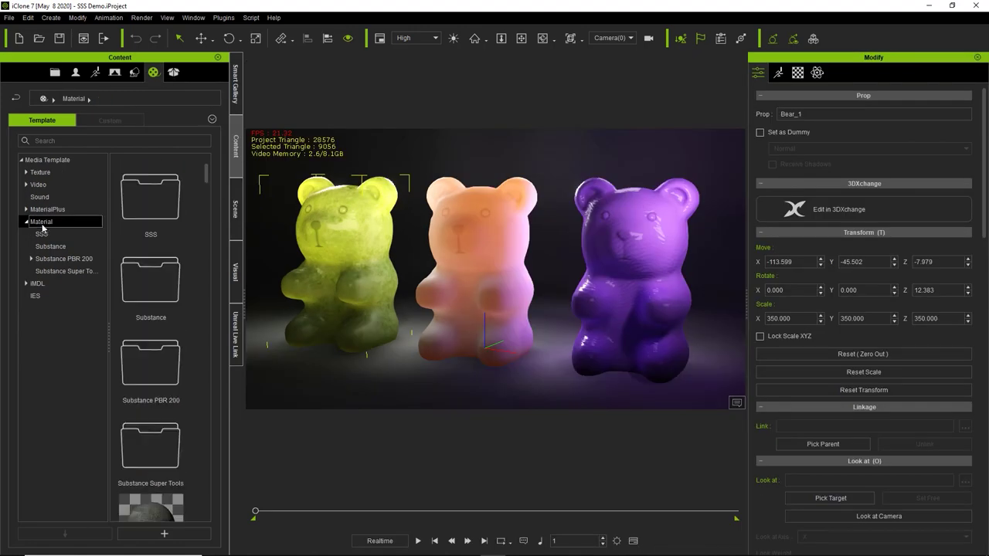
- Apply the Amethyst SSS material to Bear_1, including material settings, shader textures and shader parameters
click(49, 237)
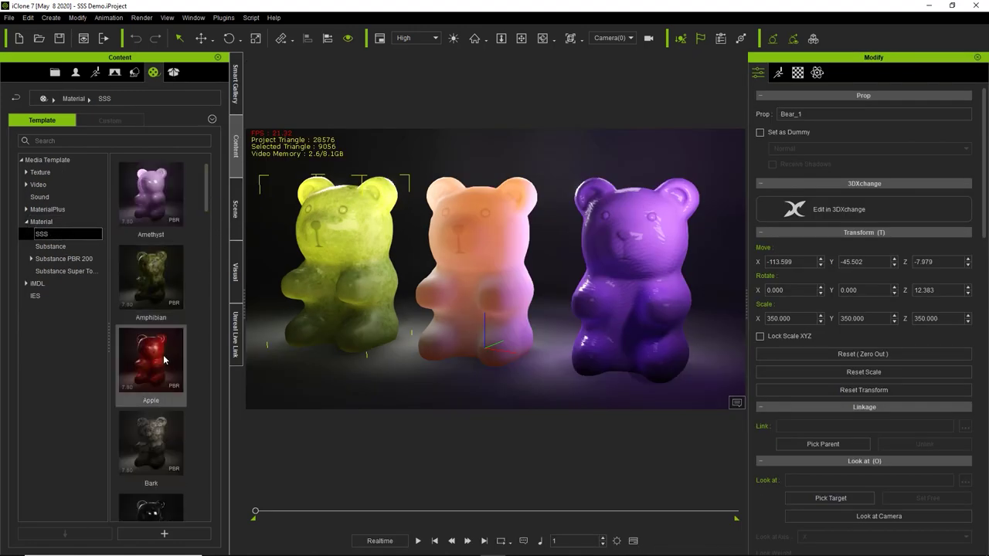
drag(152, 197, 340, 263)
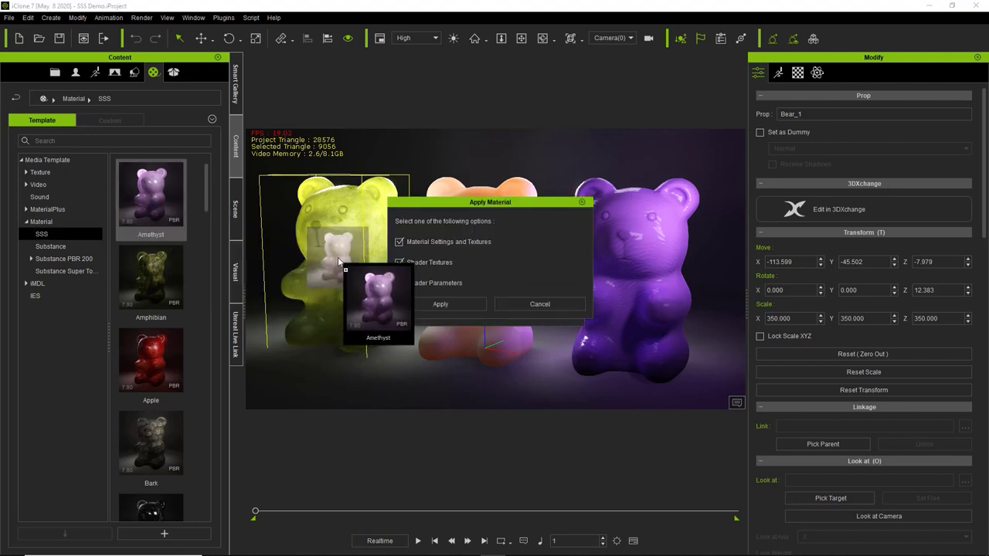
click(435, 304)
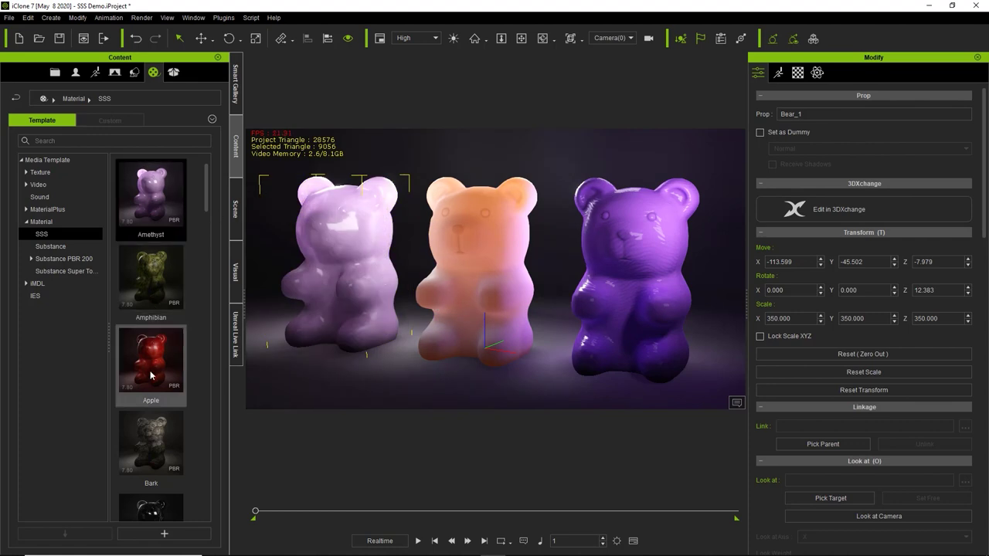
- Try the Amphibian SSS material on Bear_2 and replace it with Black Marble, keeping all material options enabled
drag(146, 304, 497, 270)
click(434, 305)
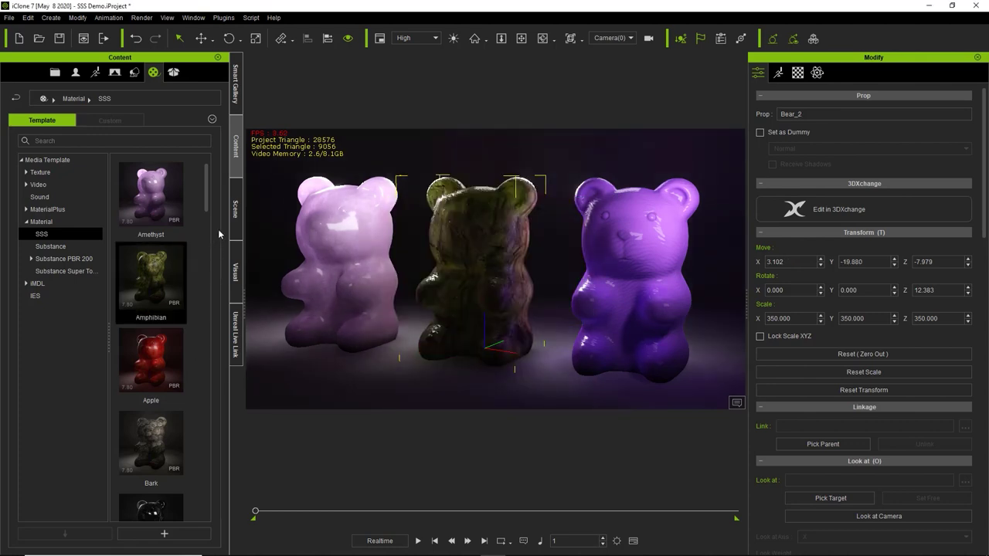
drag(208, 198, 490, 263)
click(453, 304)
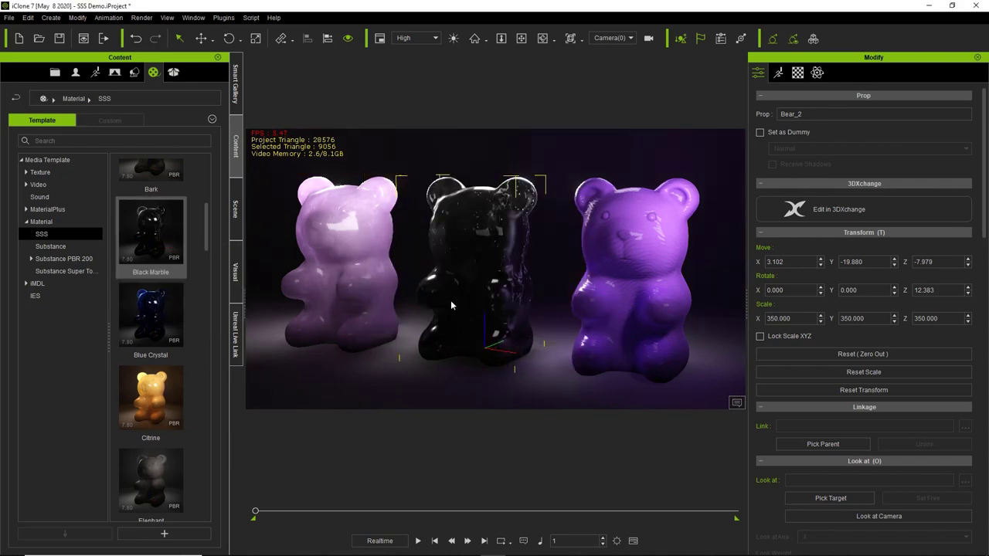
- Try the Blue Crystal SSS material on Bear_3 and replace it with Emerald, keeping all material options enabled
drag(167, 328, 633, 301)
click(464, 305)
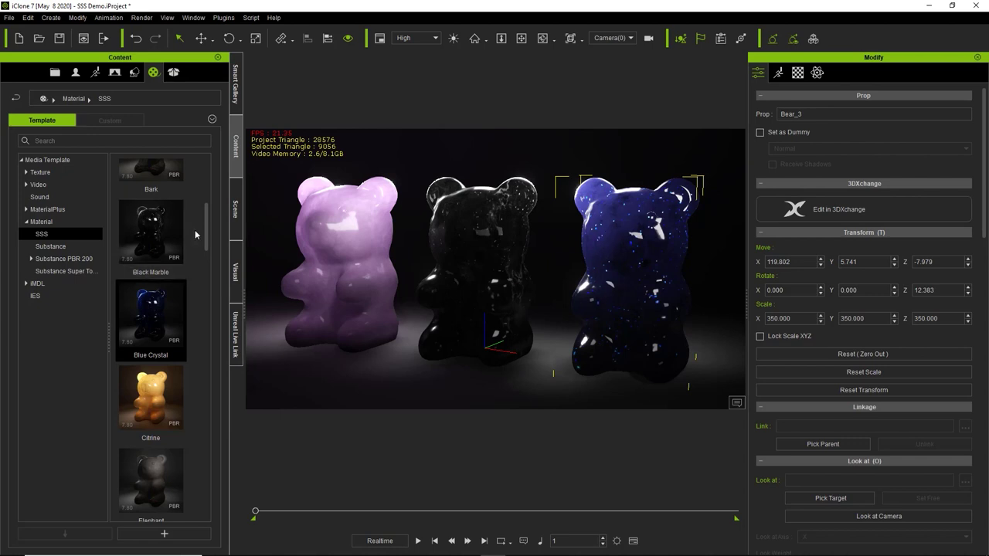
drag(207, 230, 205, 265)
drag(155, 288, 619, 280)
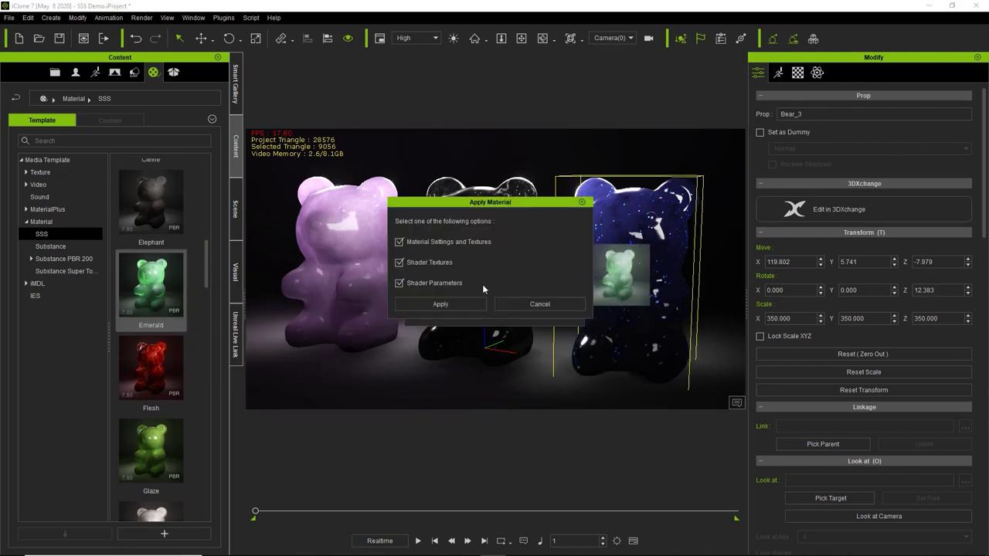
click(462, 302)
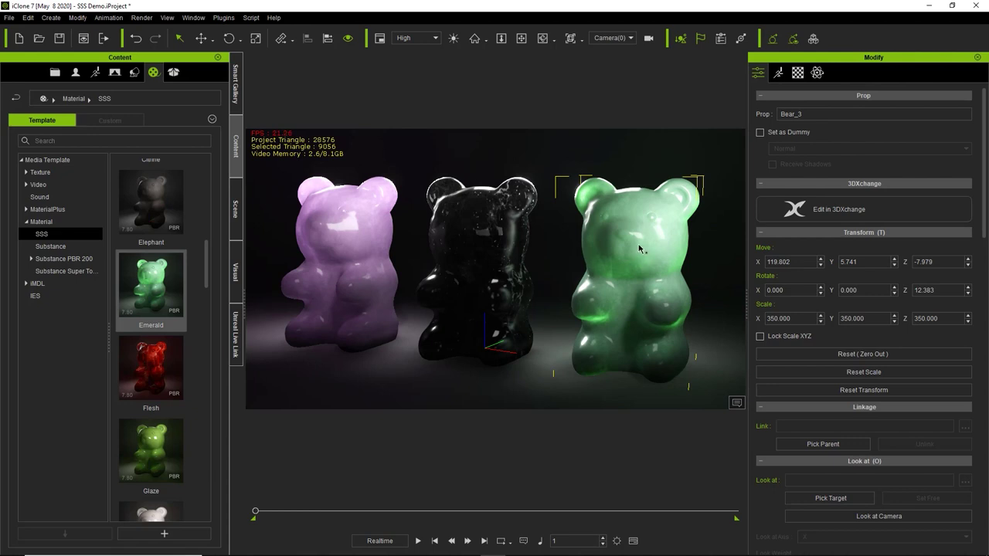
- Hide Bear_1 and Bear_2 in the scene and select Bear_3
click(466, 254)
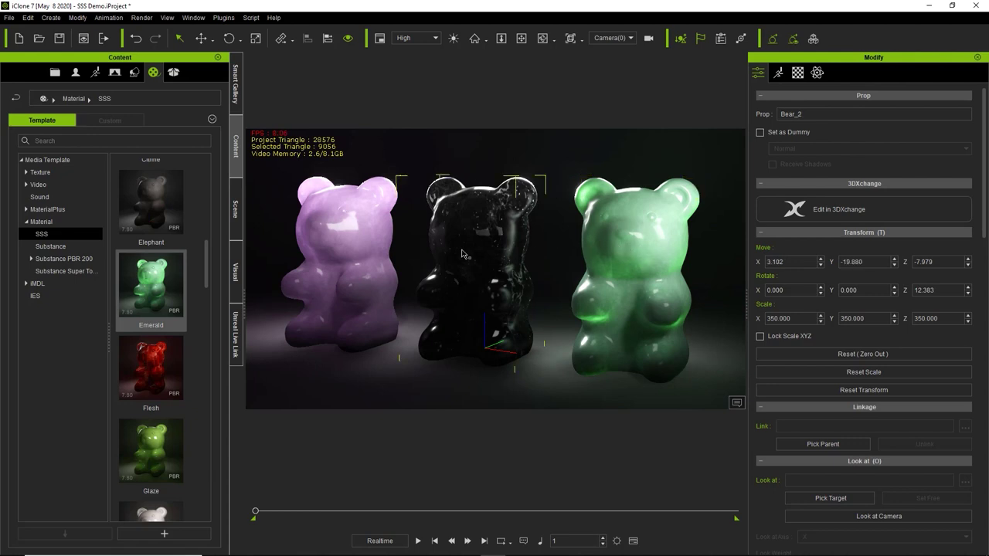
click(236, 209)
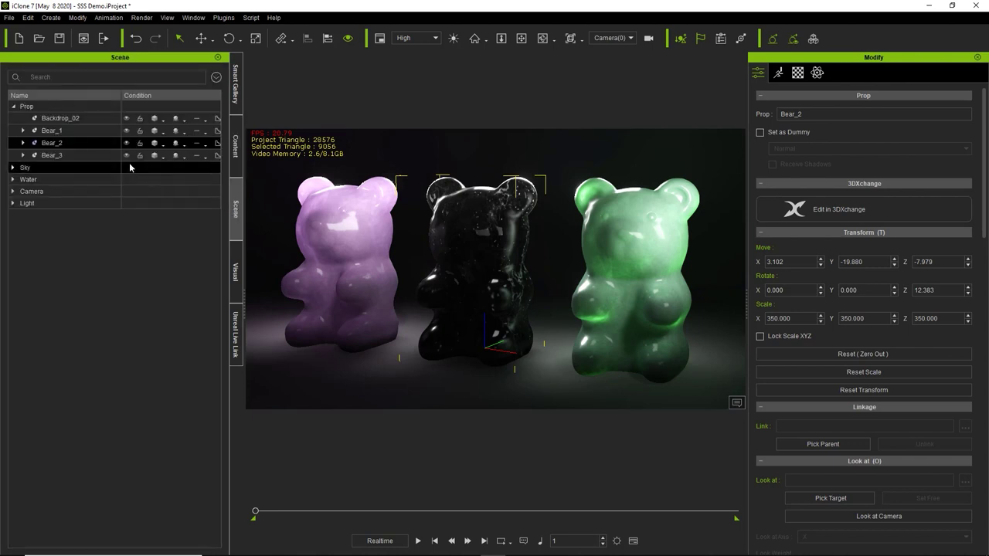
click(127, 131)
click(127, 143)
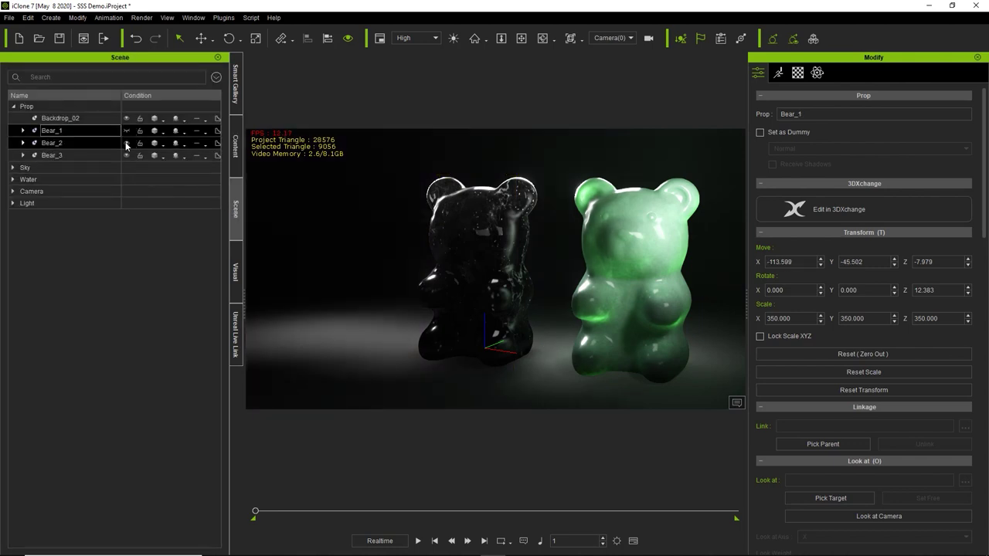
click(97, 156)
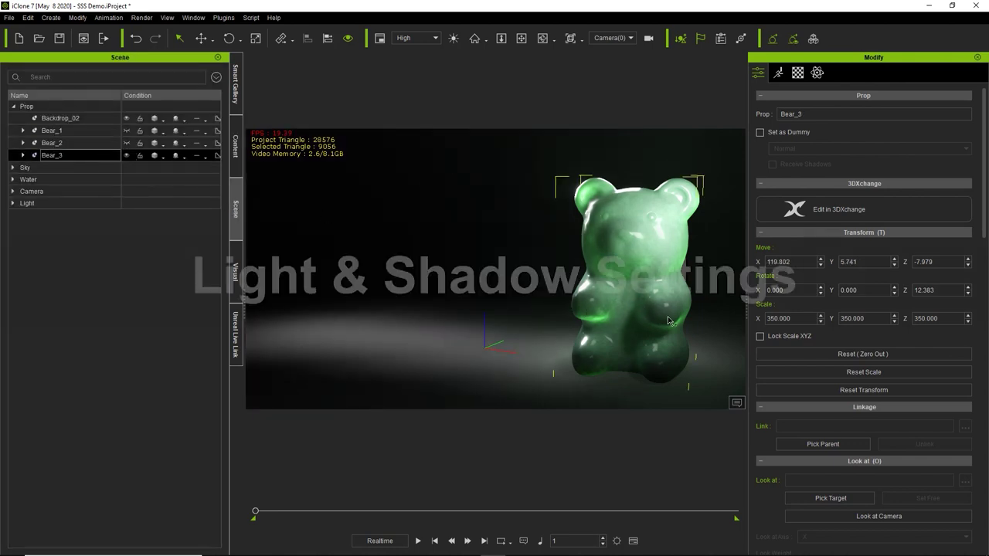
- Make Bear_3's three attached spotlights, RightRim, RightLeftRim and RightKey, visible in the viewport
middle_drag(645, 305, 519, 289)
scroll(520, 289, up, 2)
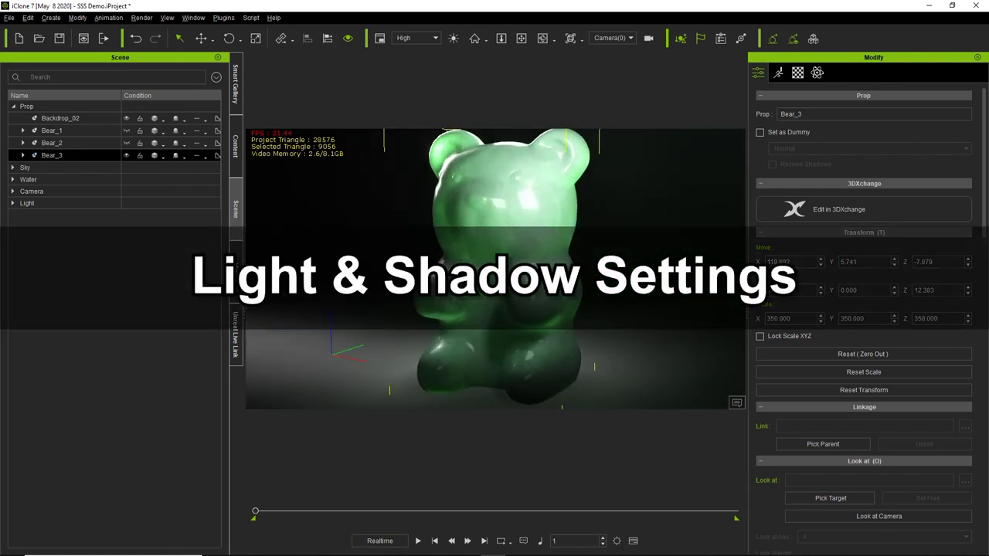
right_drag(520, 289, 464, 288)
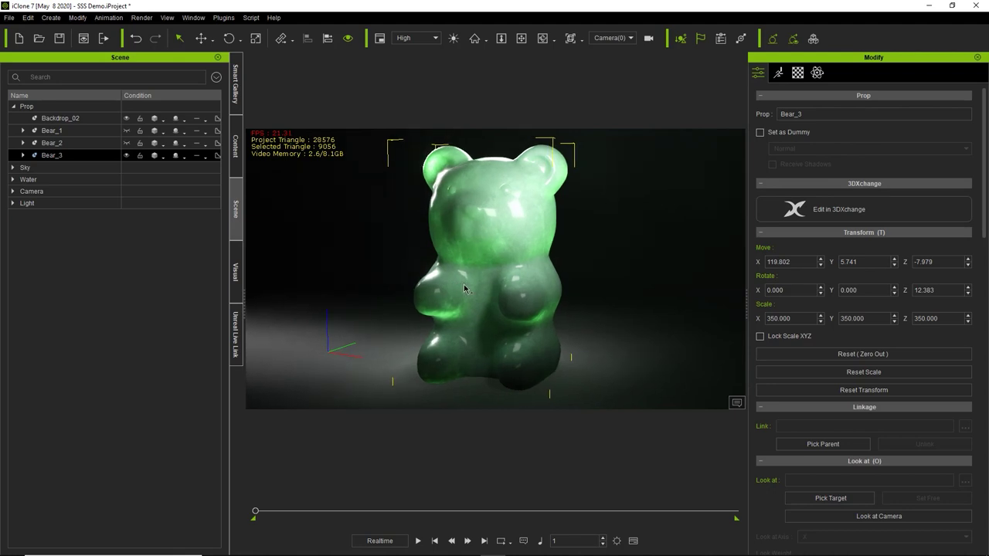
click(23, 156)
click(62, 170)
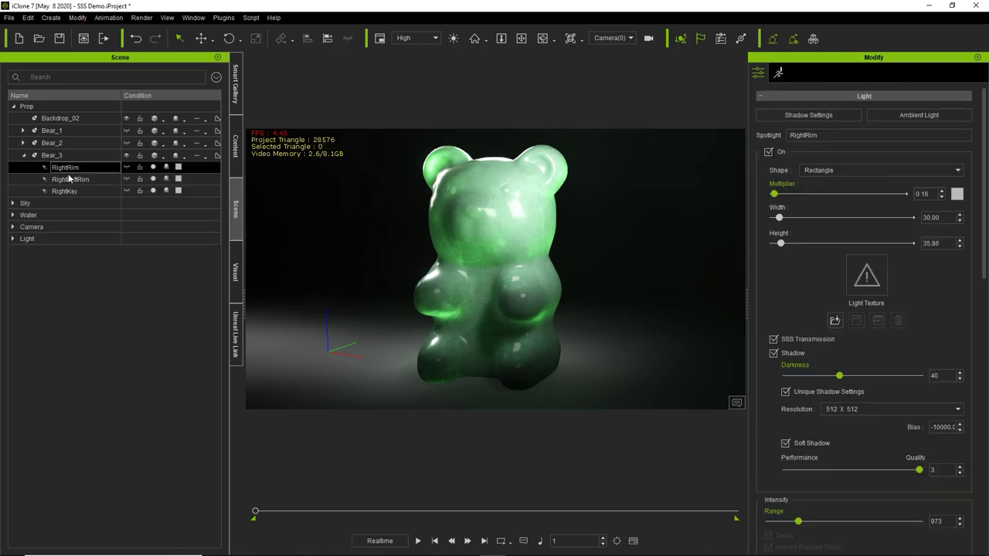
click(66, 179)
click(127, 168)
click(127, 179)
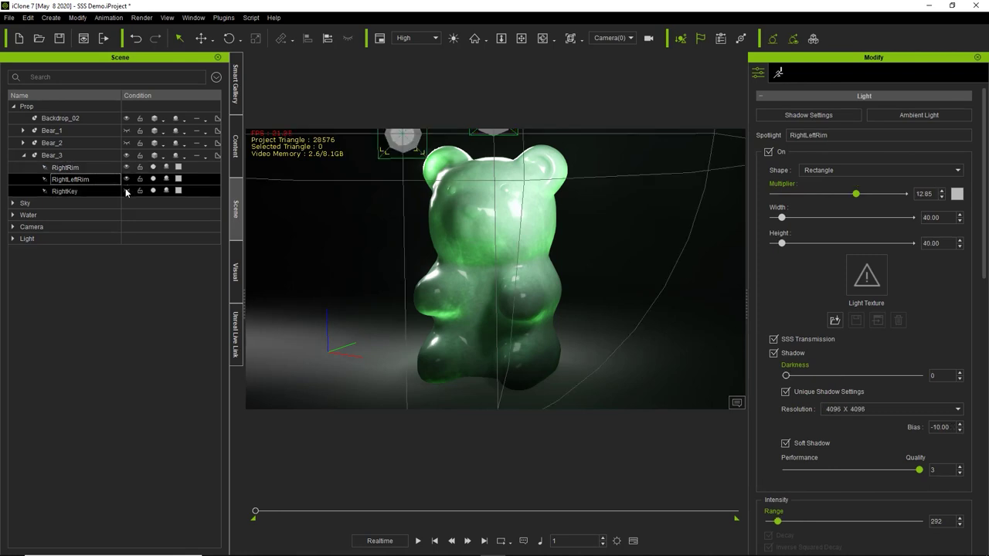
click(126, 191)
- Examine the placement and light settings of the RightRim, RightLeftRim and RightKey spotlights around Bear_3
alt+drag(372, 203, 371, 255)
alt+right_drag(371, 256, 472, 276)
alt+drag(472, 276, 534, 285)
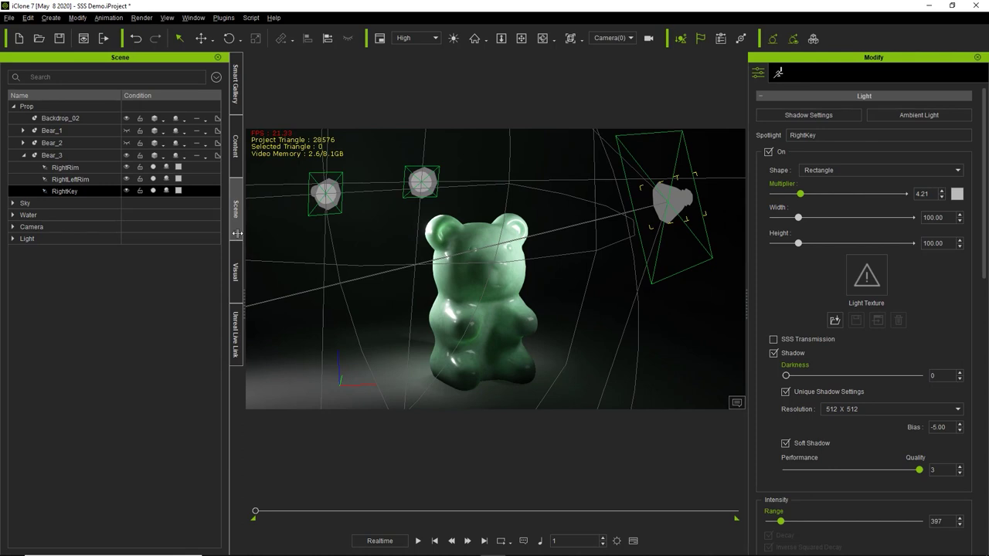
click(77, 180)
click(76, 168)
click(79, 180)
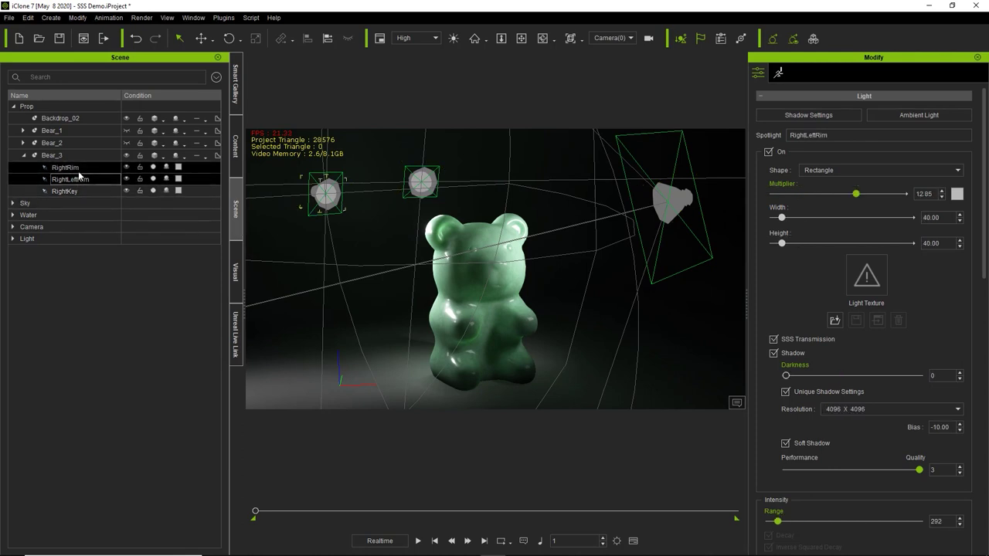
key(Up)
click(77, 179)
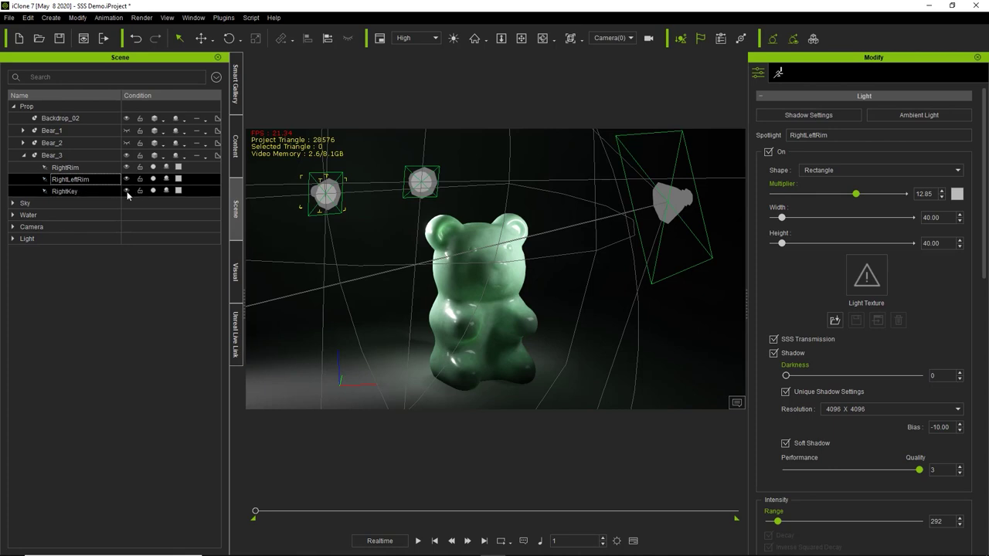
click(77, 191)
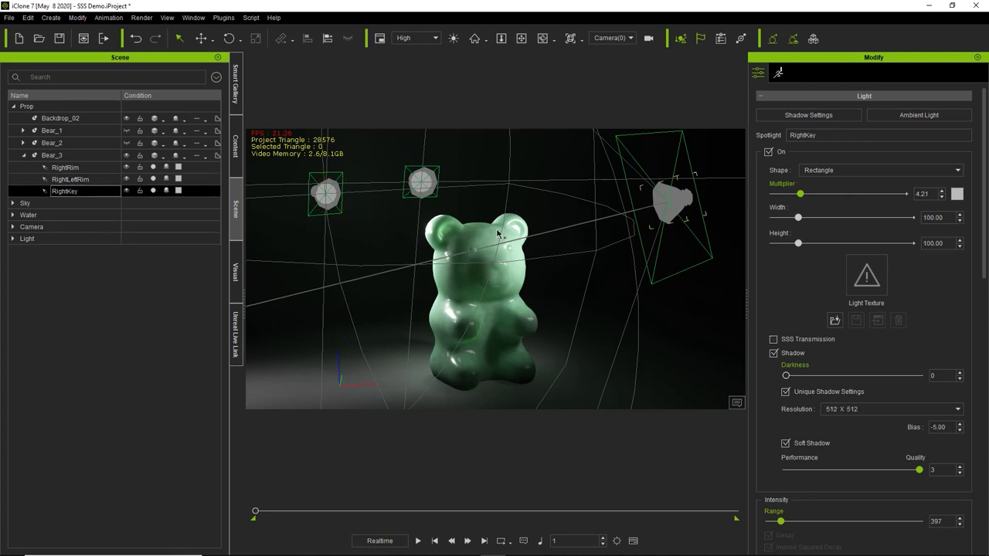
- Turn off the RightKey light to inspect the rim light passing through Bear_3, and reactivate it
click(153, 191)
click(153, 191)
click(153, 191)
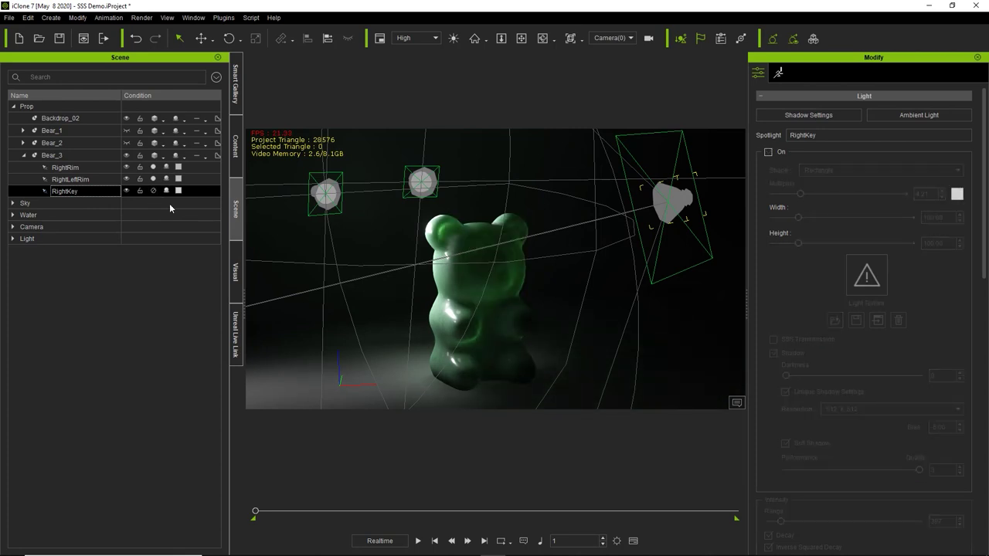
alt+right_drag(514, 363, 459, 337)
alt+drag(550, 354, 463, 251)
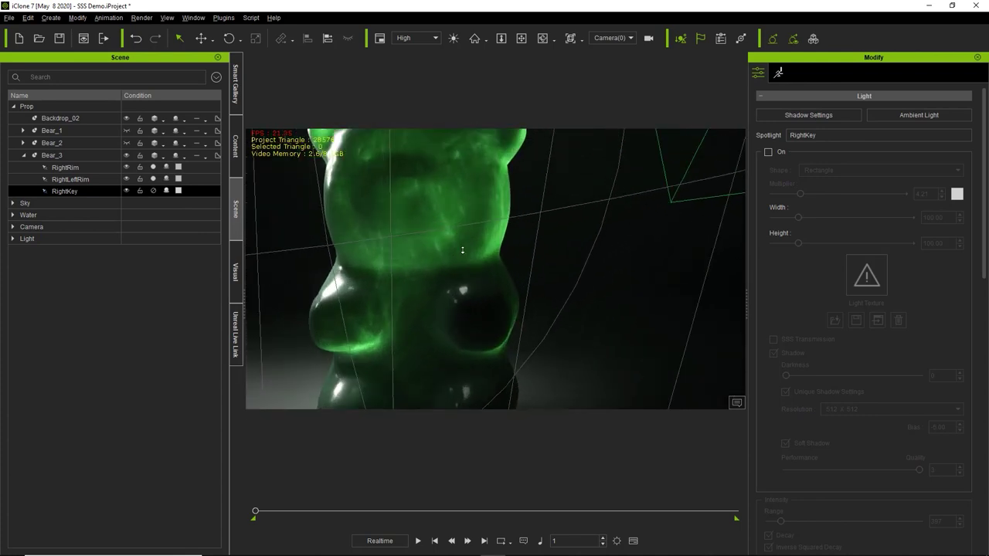
right_drag(462, 249, 487, 263)
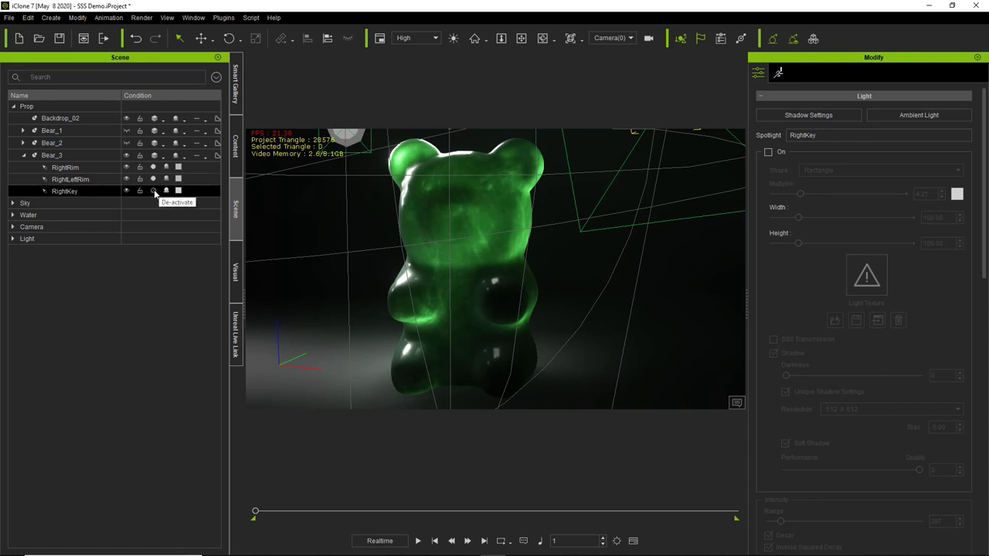
click(154, 191)
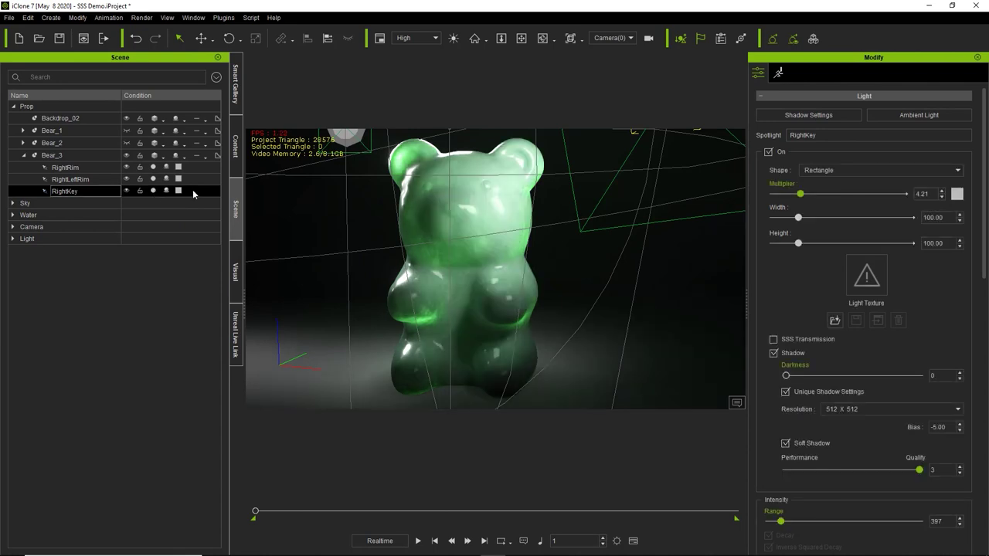
- Hide the RightKey spotlight's viewport display and bring both rim spotlights above Bear_3's head into view
click(127, 190)
click(95, 181)
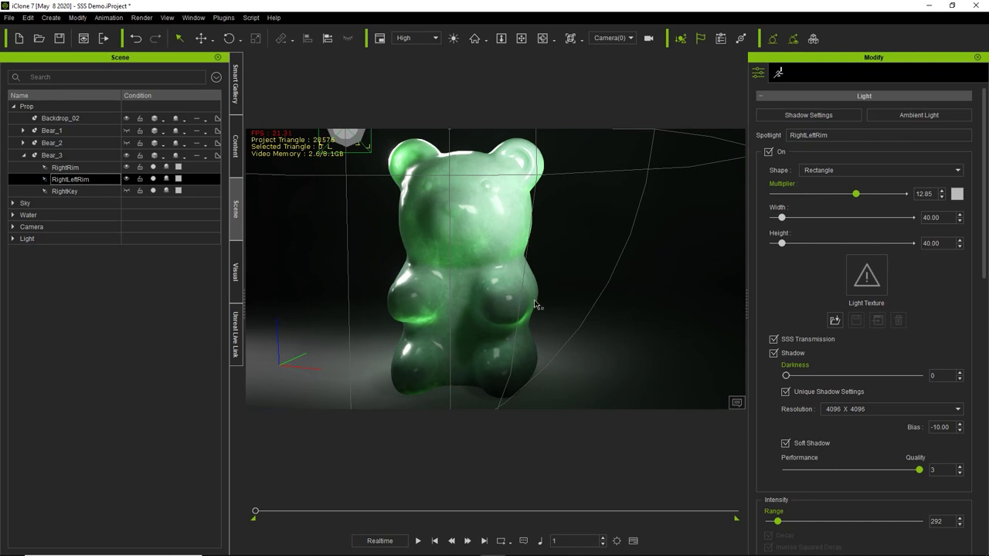
middle_drag(512, 301, 479, 280)
right_drag(479, 280, 473, 261)
click(89, 169)
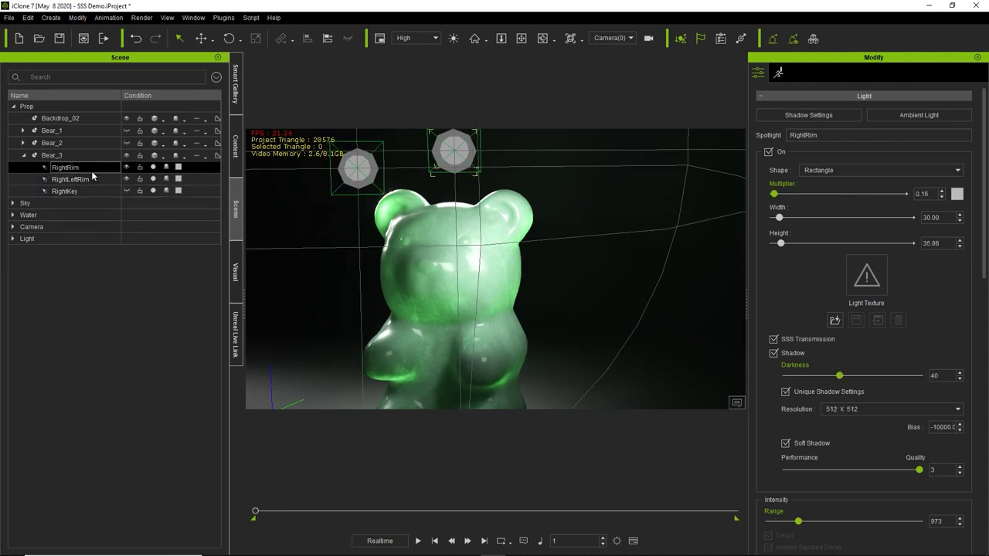
- Compare SSS Transmission on and off for the RightLeftRim spotlight, leaving it disabled
click(90, 180)
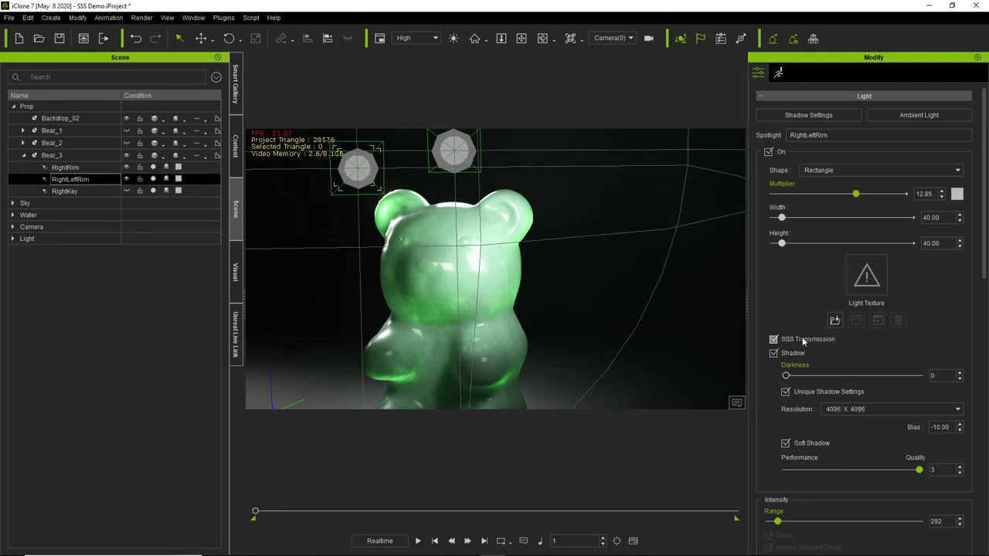
click(774, 340)
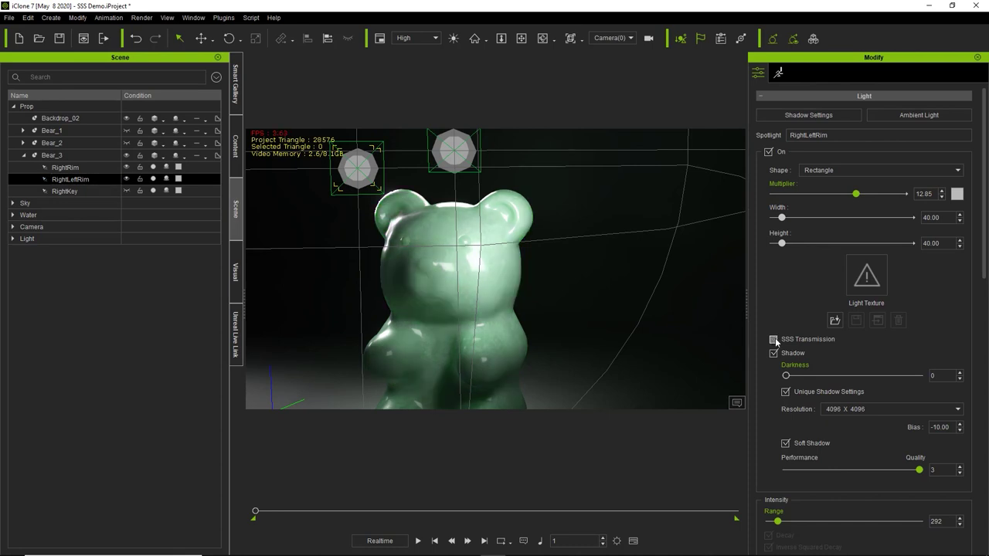
click(774, 339)
click(774, 340)
click(774, 339)
click(774, 339)
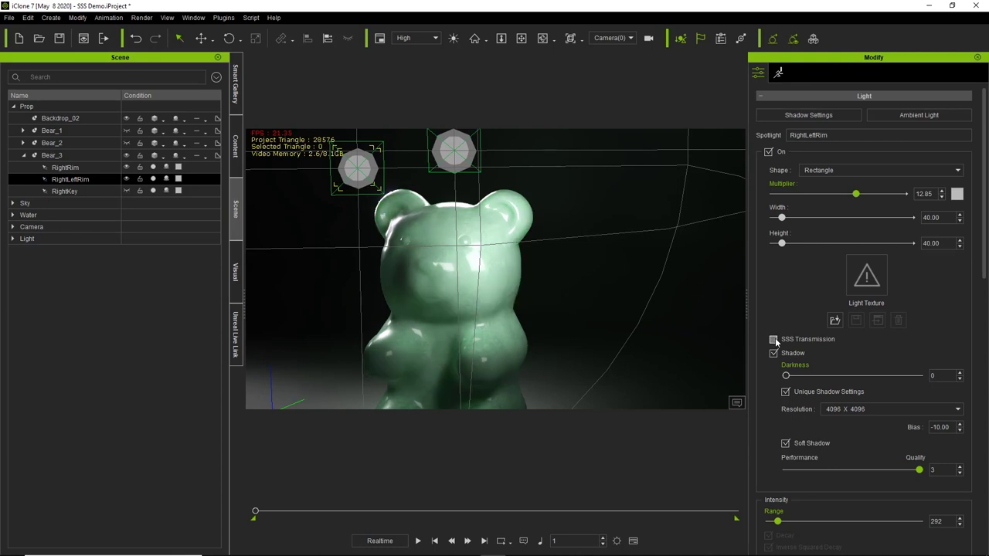
- Check the RightRim spotlight's SSS Transmission setting and deactivate the RightKey light
click(66, 167)
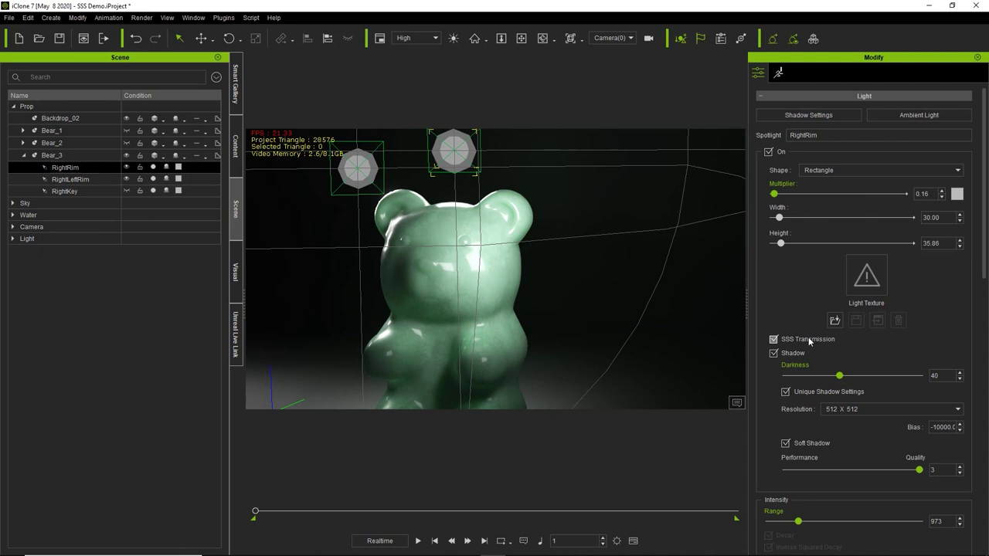
click(153, 191)
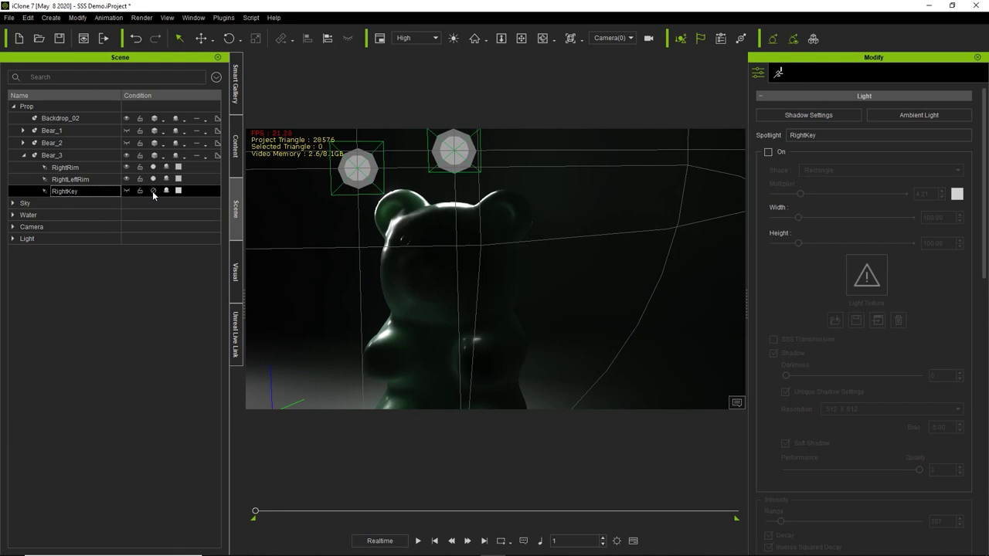
- Reactivate the RightKey light and enable SSS Transmission on the RightLeftRim and RightRim spotlights
click(152, 191)
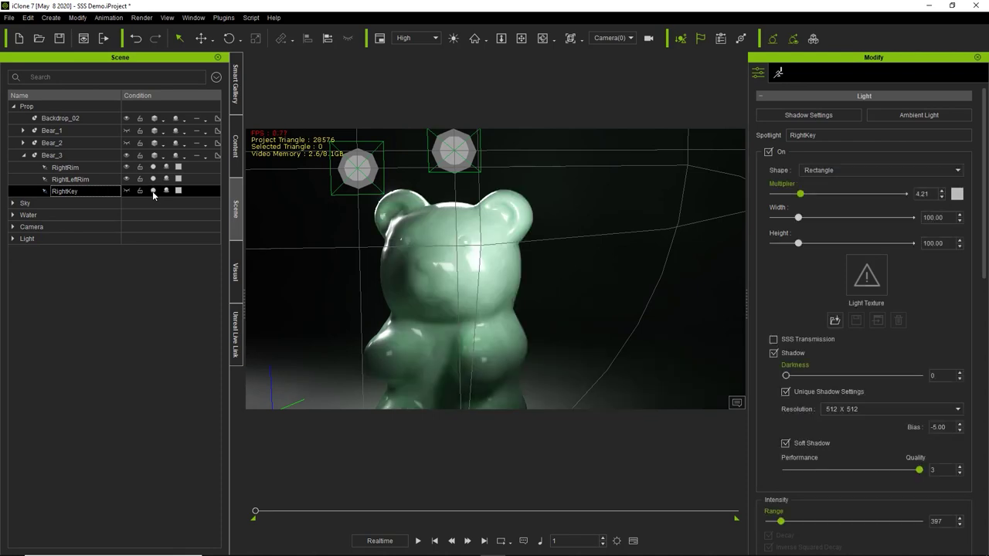
click(101, 180)
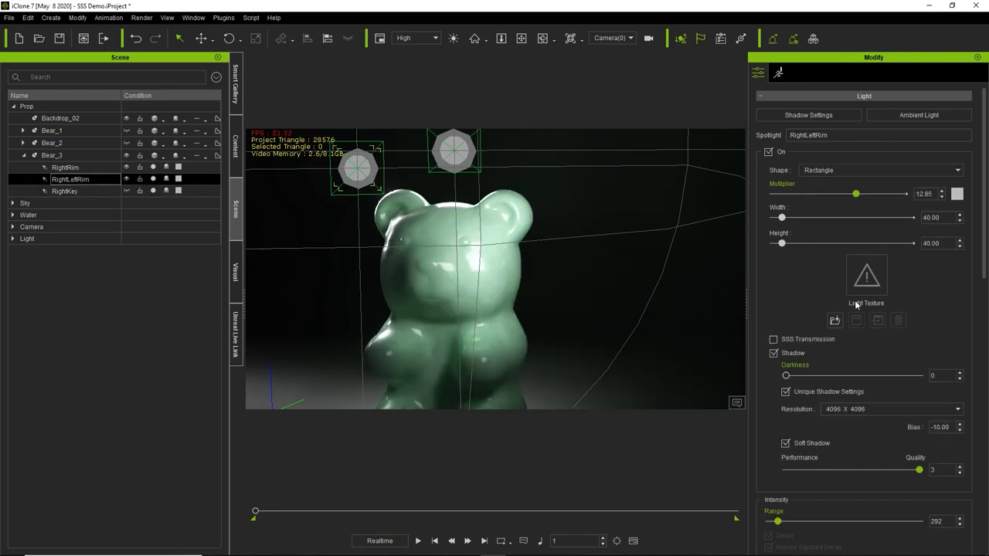
click(812, 342)
click(66, 168)
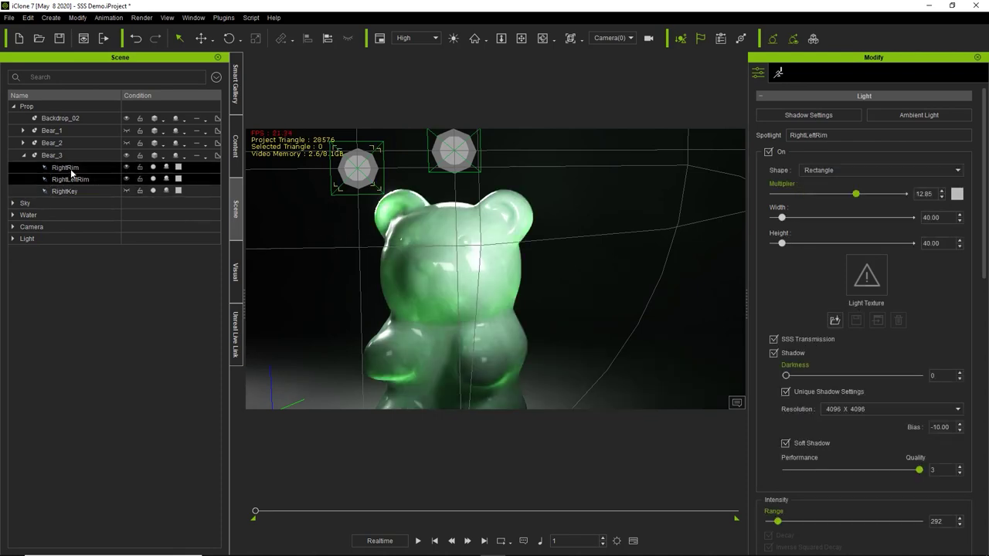
click(790, 342)
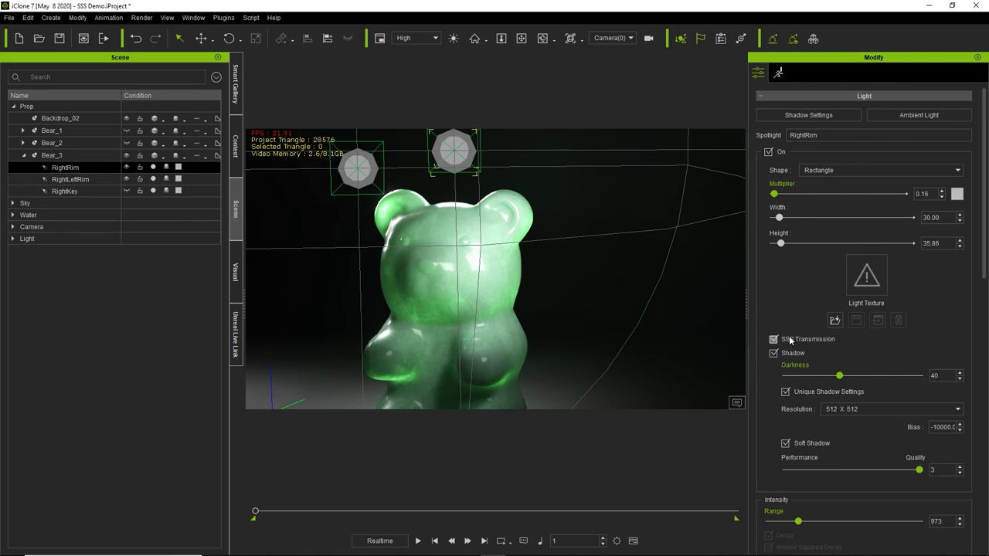
- Disable Shadow on the RightRim and RightLeftRim spotlights, then switch the RightKey light off and on to inspect Bear_3
click(774, 354)
click(774, 354)
click(774, 354)
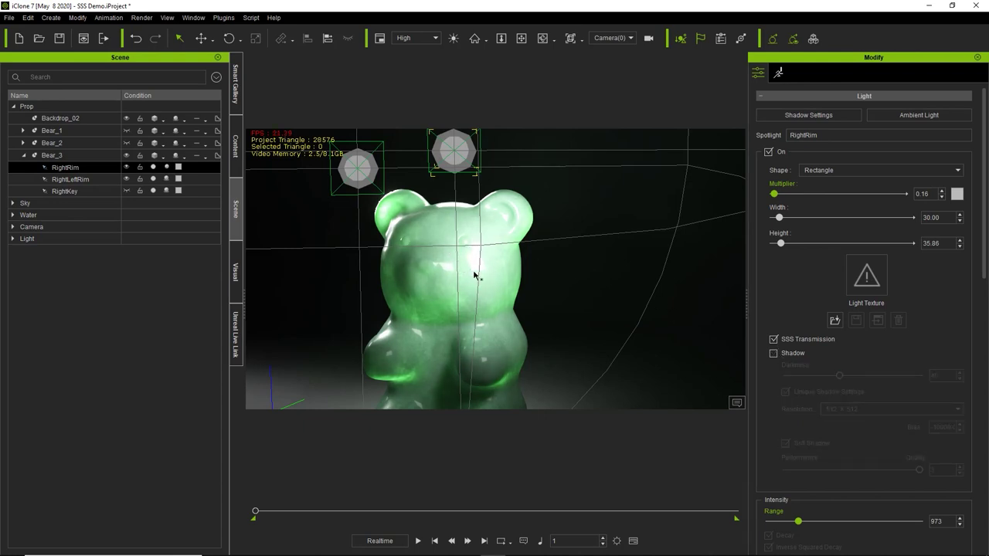
click(87, 179)
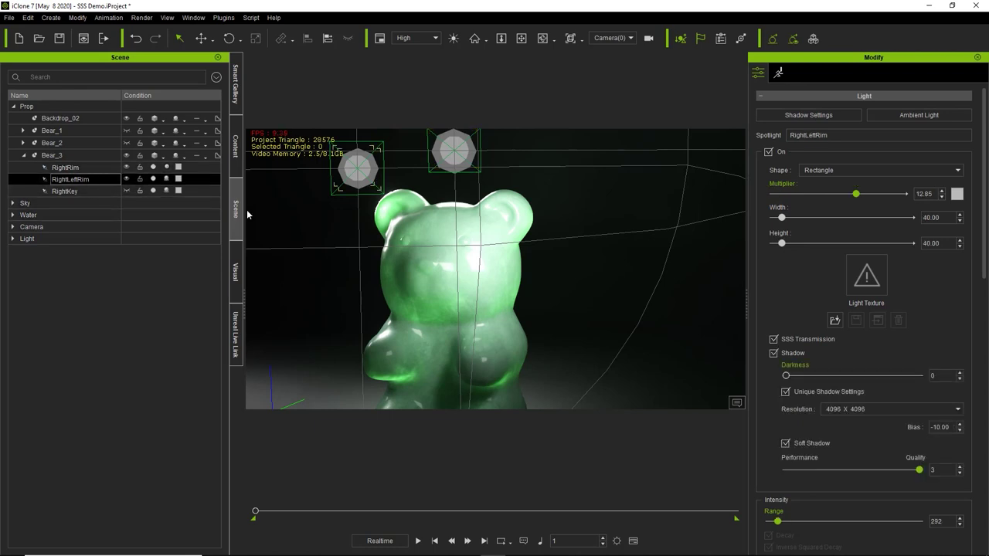
click(797, 353)
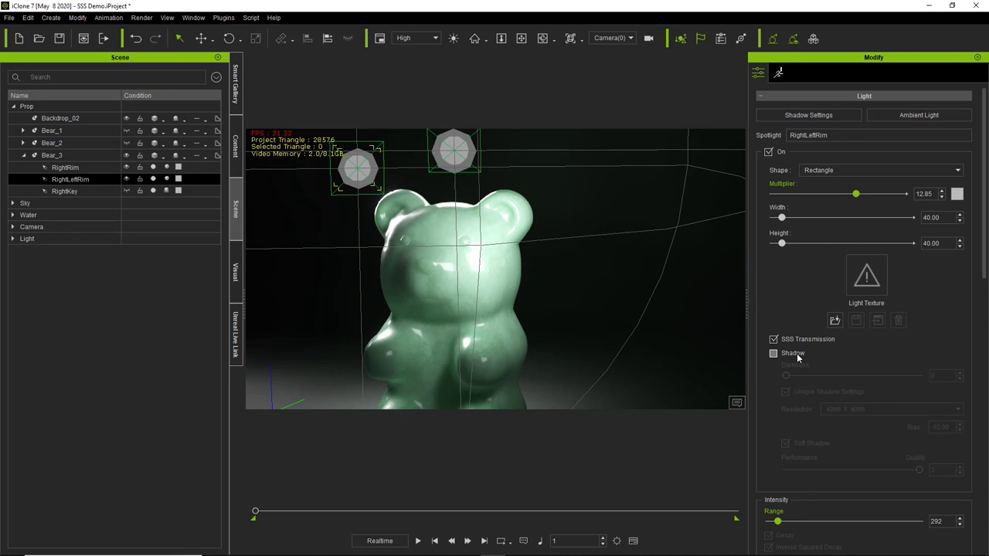
click(153, 192)
click(153, 192)
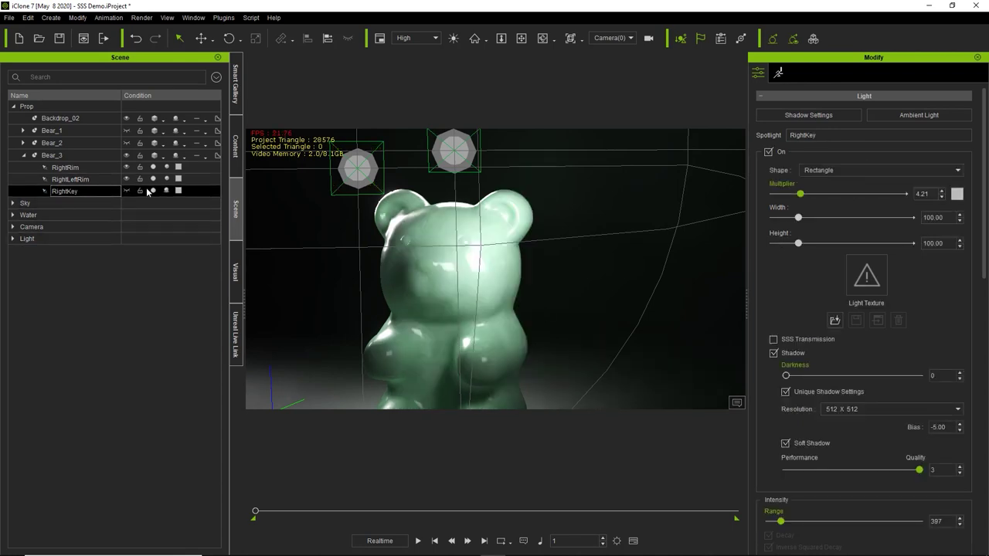
- Re-enable Shadow on the RightLeftRim and RightRim spotlights
click(101, 182)
click(773, 353)
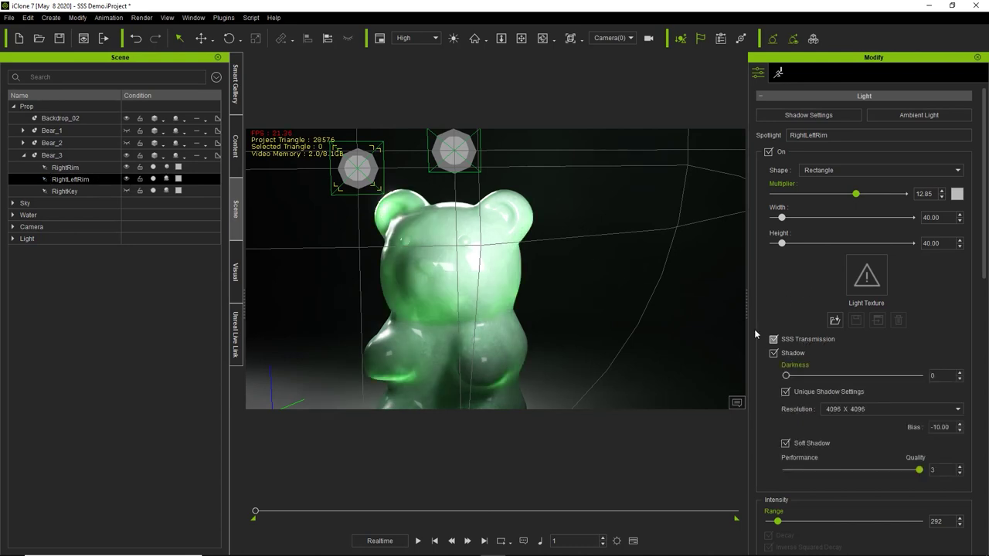
click(67, 170)
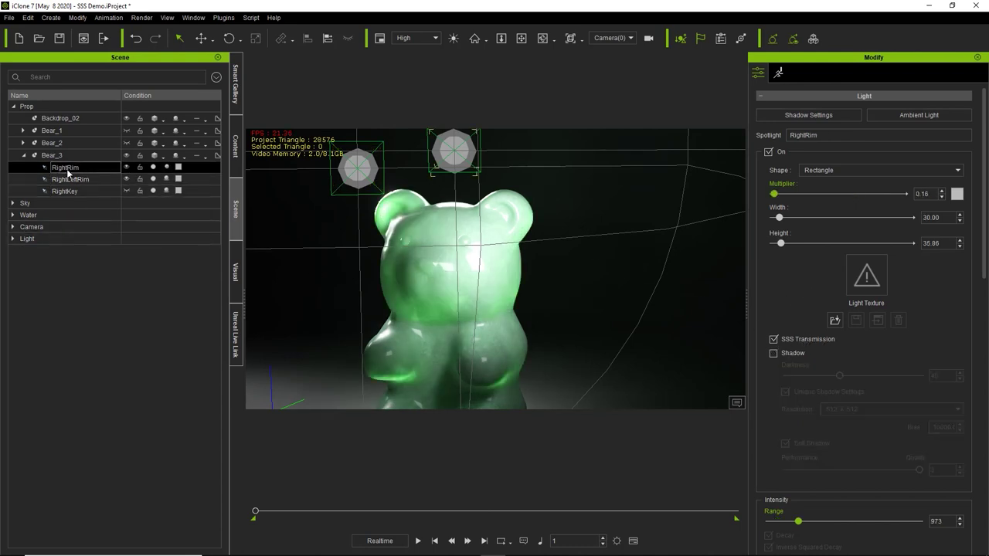
click(774, 355)
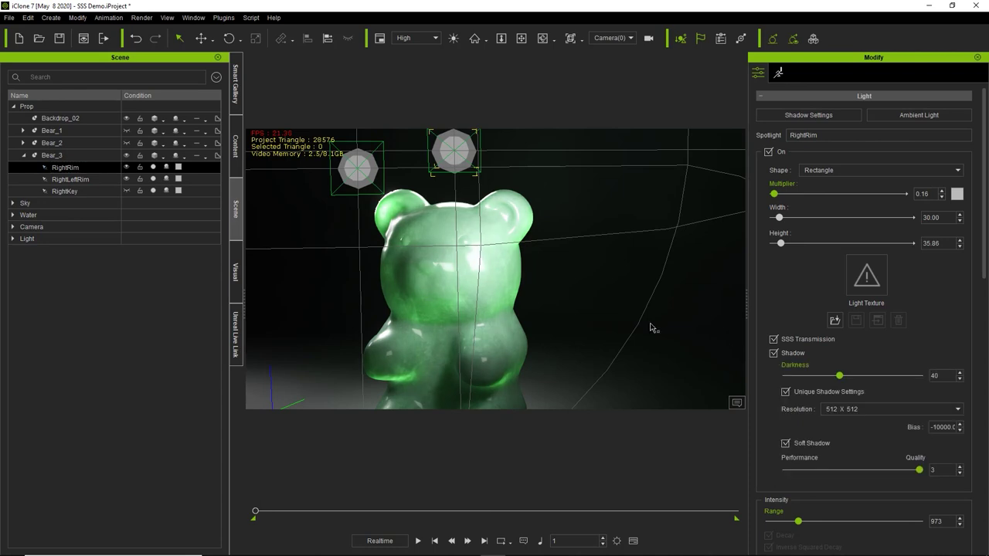
- Switch the scene's global Shadow setting off and on again to compare its effect on Bear_3's translucency
click(238, 283)
click(30, 73)
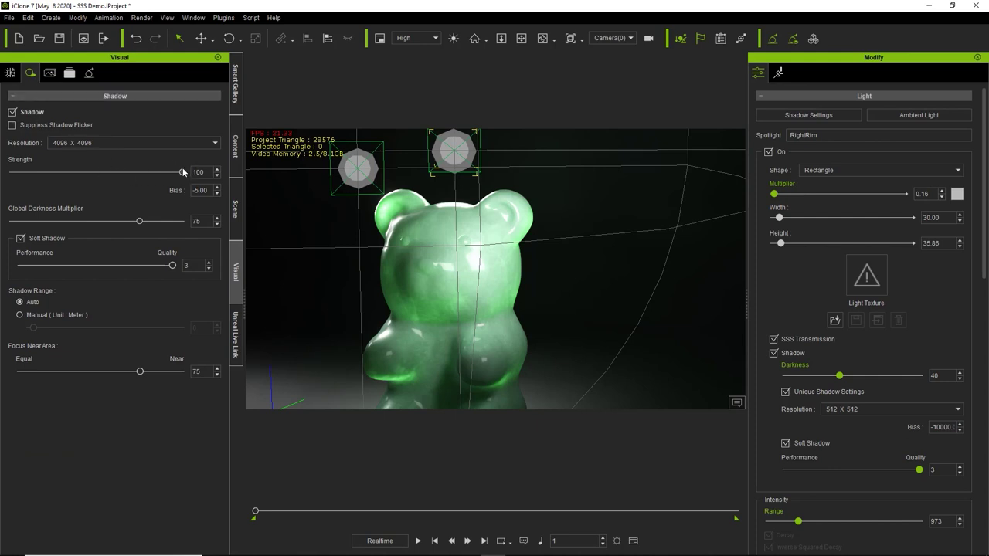
click(17, 113)
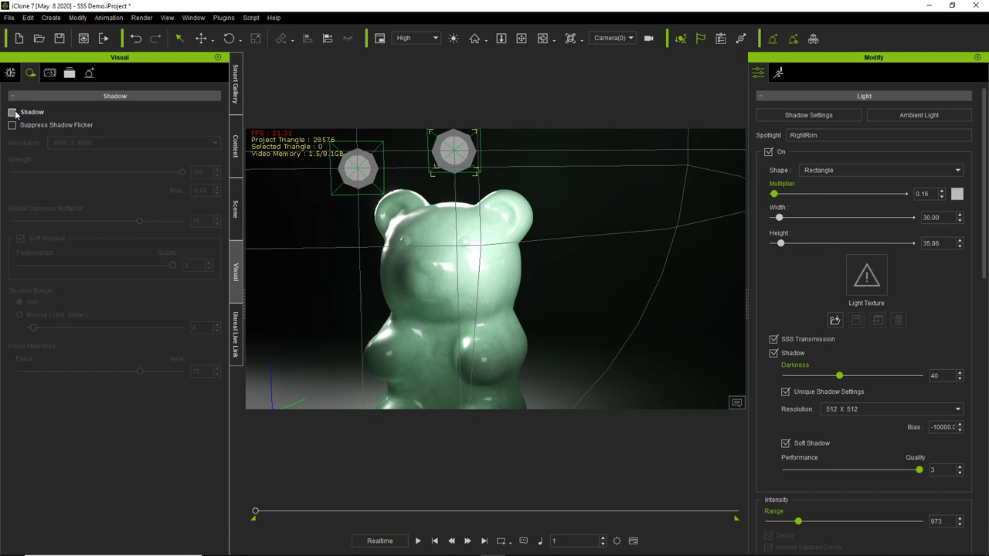
click(13, 112)
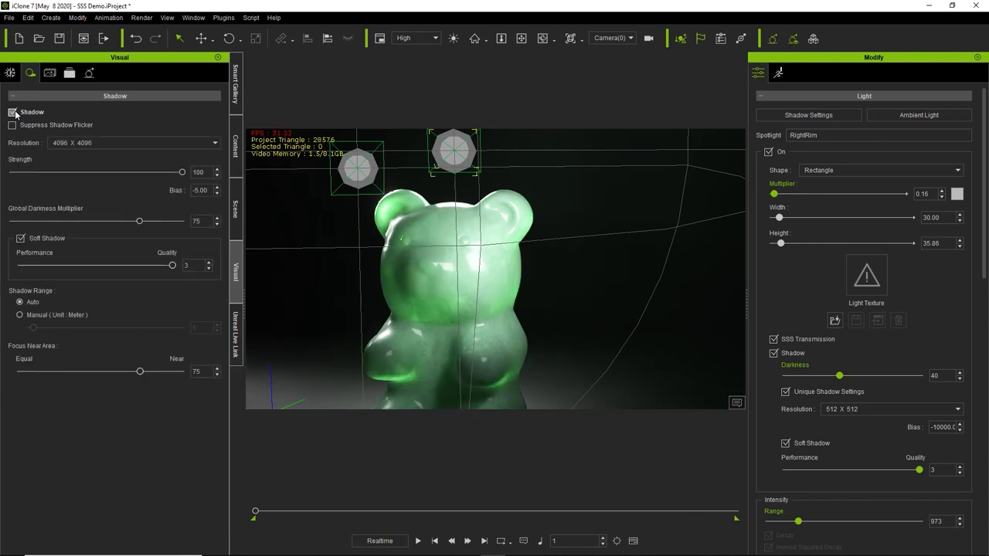
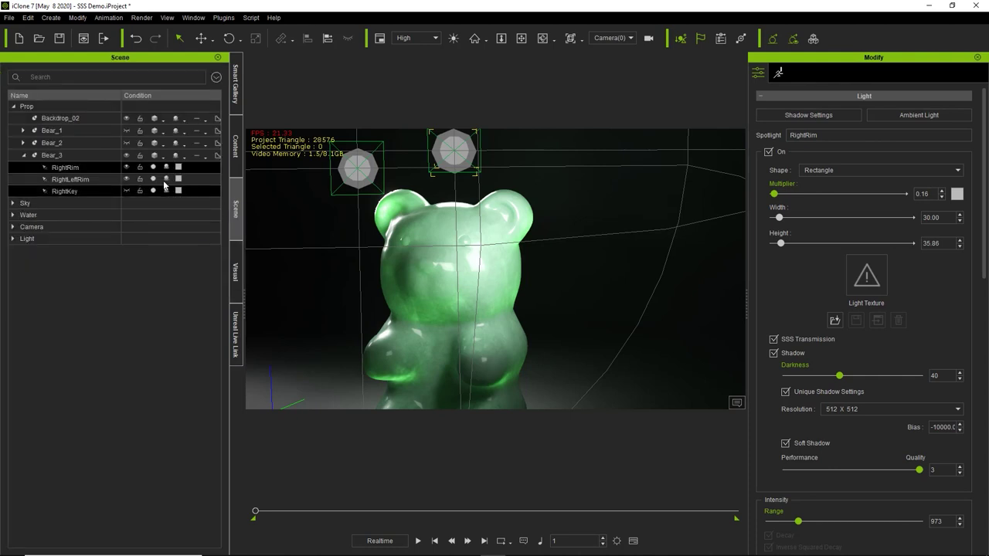
- Hide the viewport display of both rim spotlights and check the render quality levels, keeping High
click(126, 180)
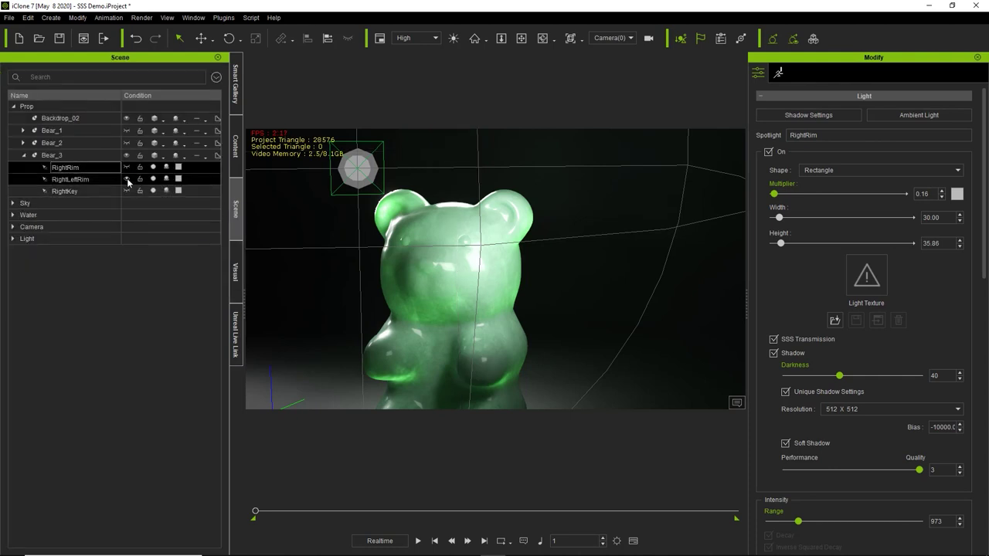
click(433, 37)
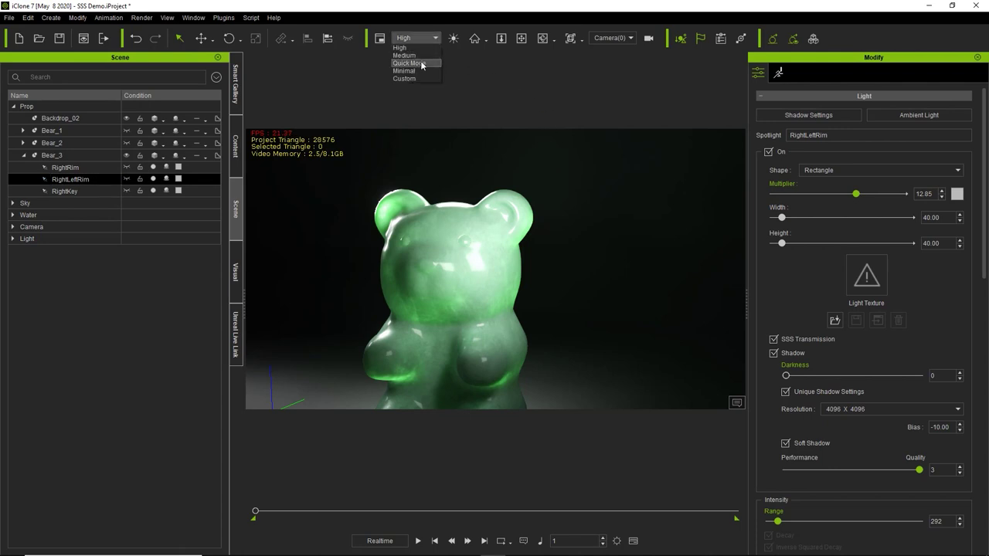
click(421, 10)
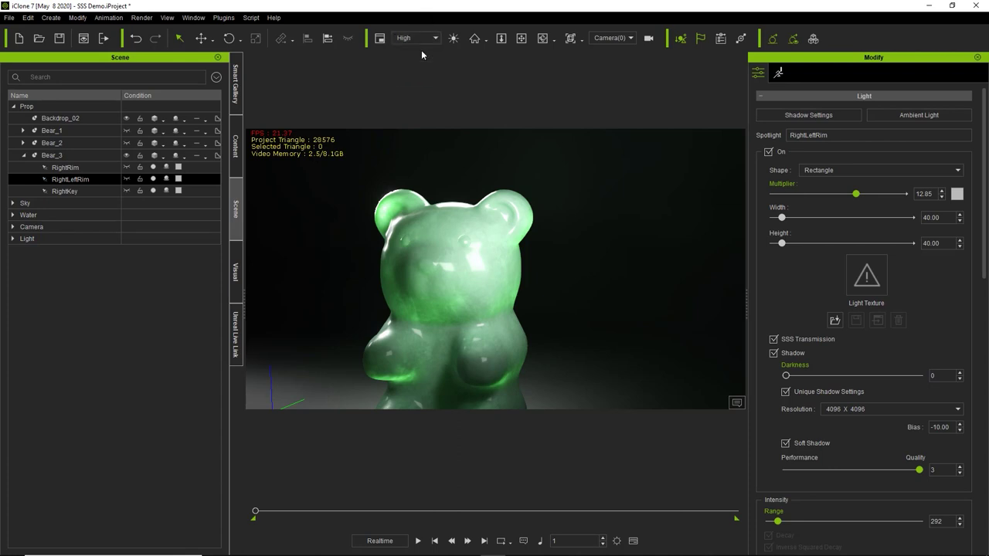
- Select Bear_3 with its whole body in view and show its material's texture settings
right_drag(467, 349, 396, 296)
click(454, 316)
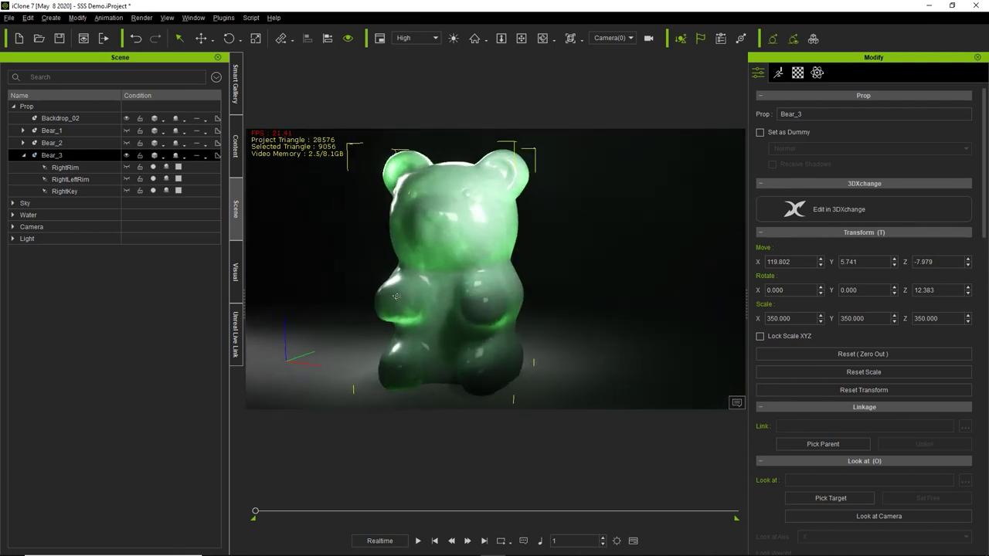
click(799, 74)
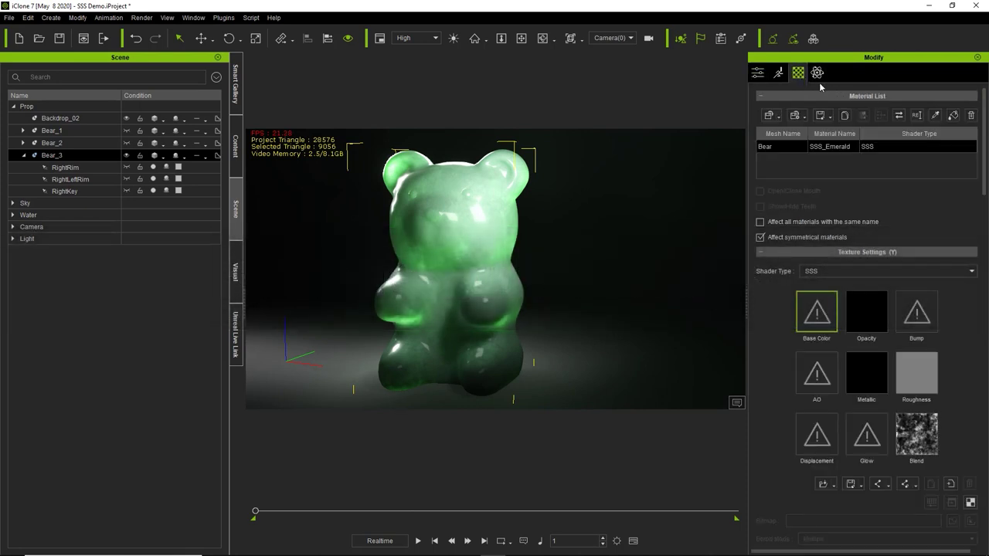
drag(985, 178, 985, 198)
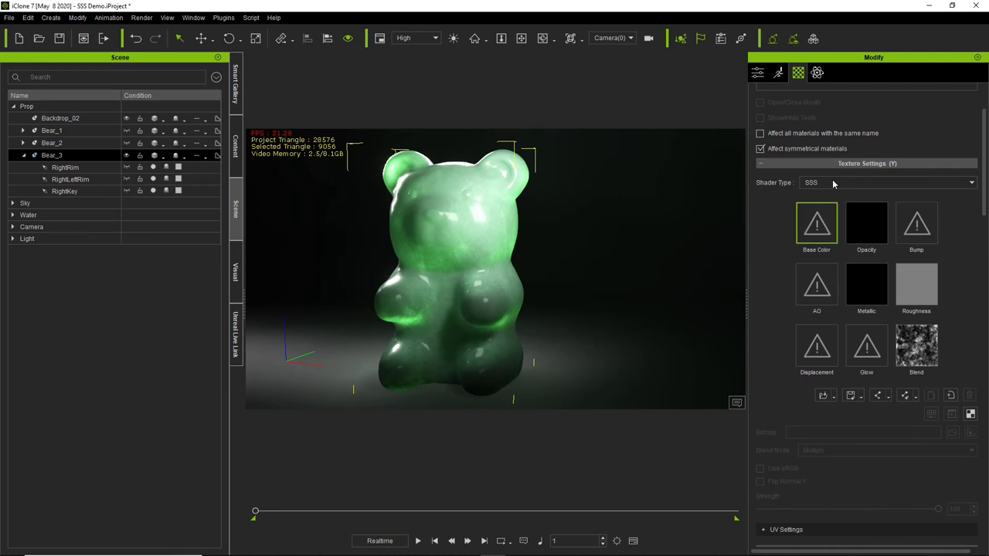
- Try the PBR shader type on Bear_3's SSS_Emerald material and check the Opacity texture's strength slider
click(903, 184)
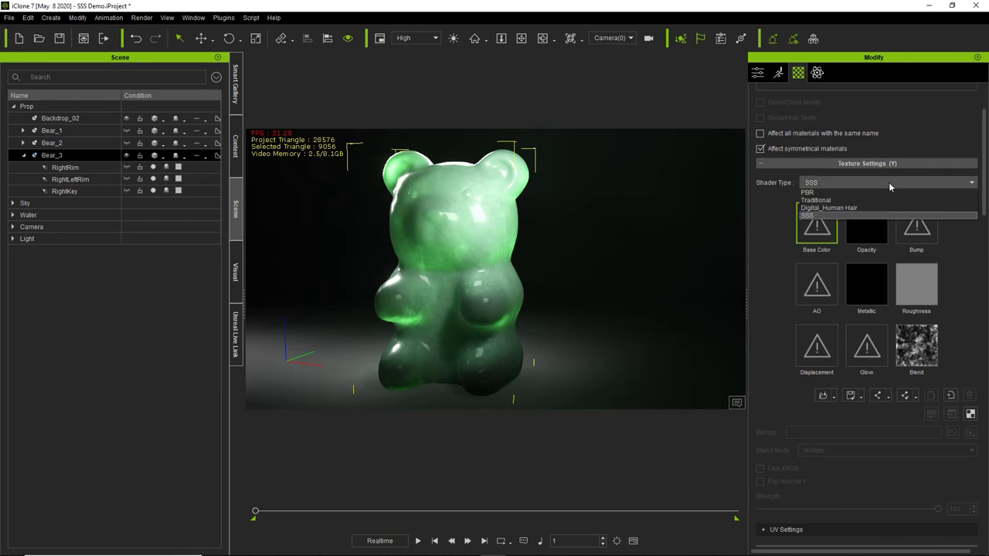
click(809, 193)
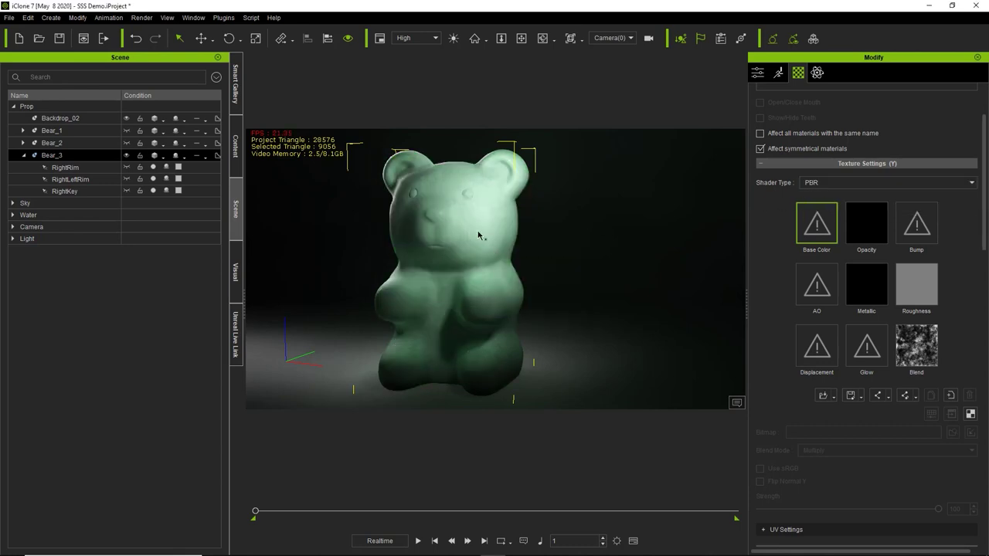
click(862, 215)
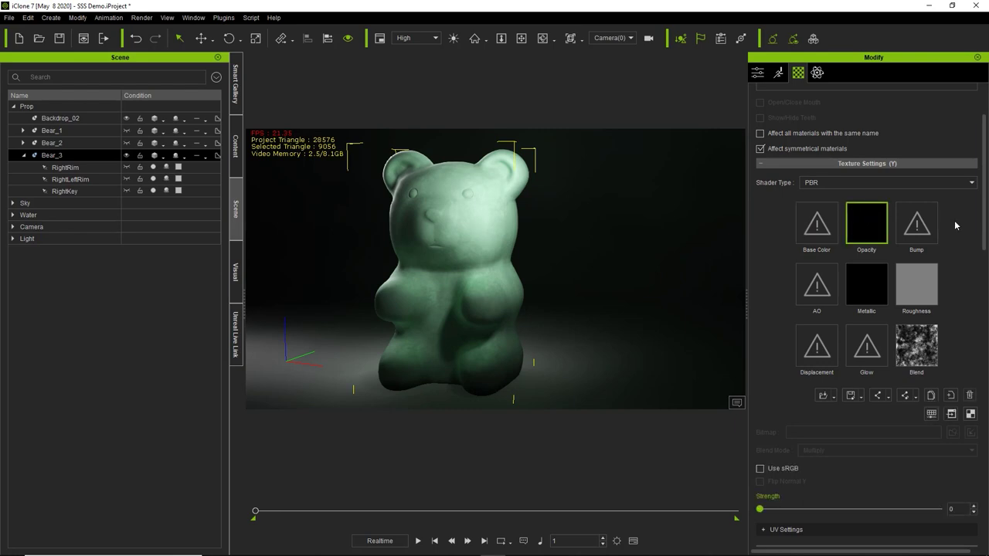
scroll(987, 232, down, 2)
mouse_move(761, 427)
mouse_down()
mouse_move(919, 427)
mouse_move(742, 427)
mouse_up()
scroll(857, 215, up, 3)
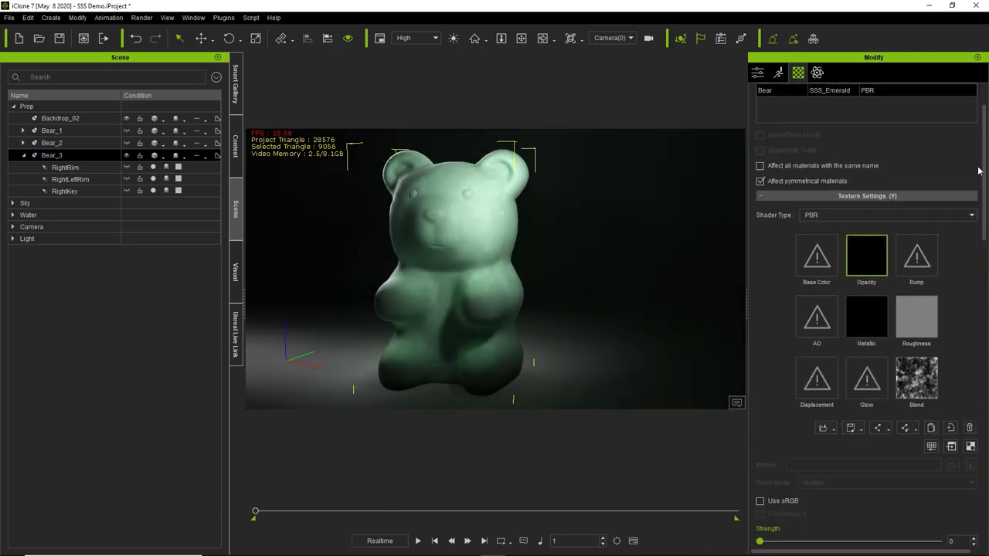
- Return the SSS_Emerald material to the SSS shader type, keep Opacity strength at 0, and preview the Opacity texture
click(856, 217)
click(812, 249)
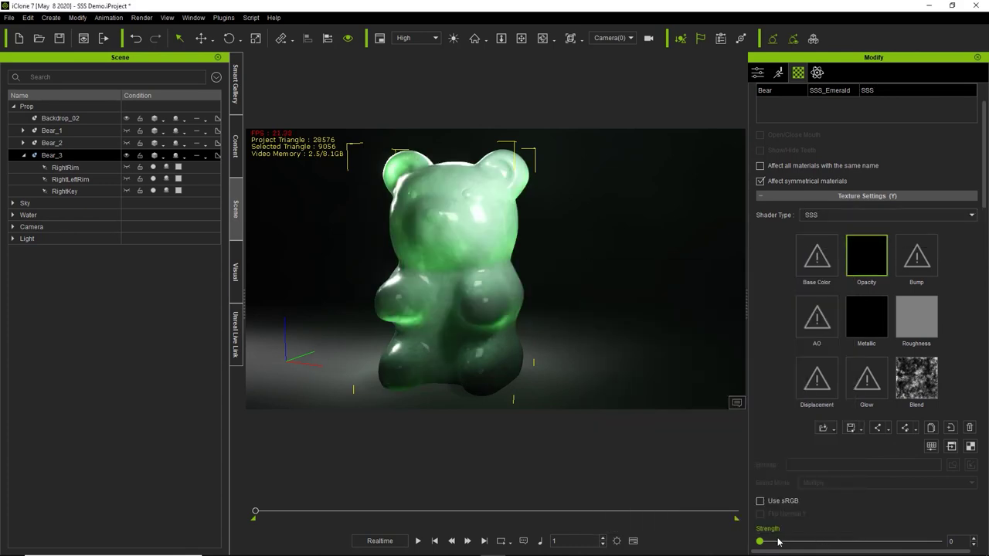
mouse_move(764, 544)
mouse_down()
mouse_move(792, 545)
mouse_move(752, 544)
mouse_up()
mouse_move(871, 252)
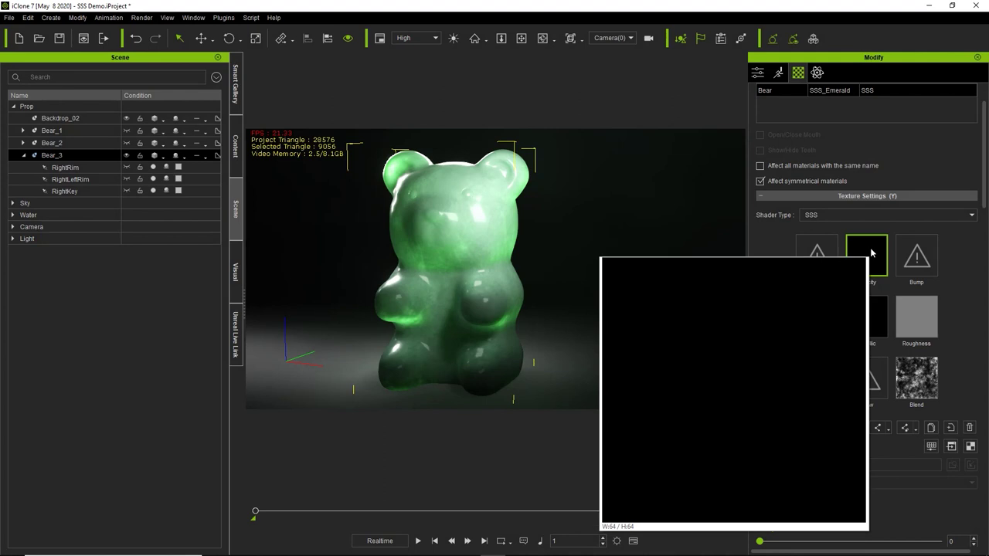
- Examine the SSS shader's texture maps for Bear_3, including the Transmission Map, SSS Map and Micro Normal
drag(986, 217, 986, 292)
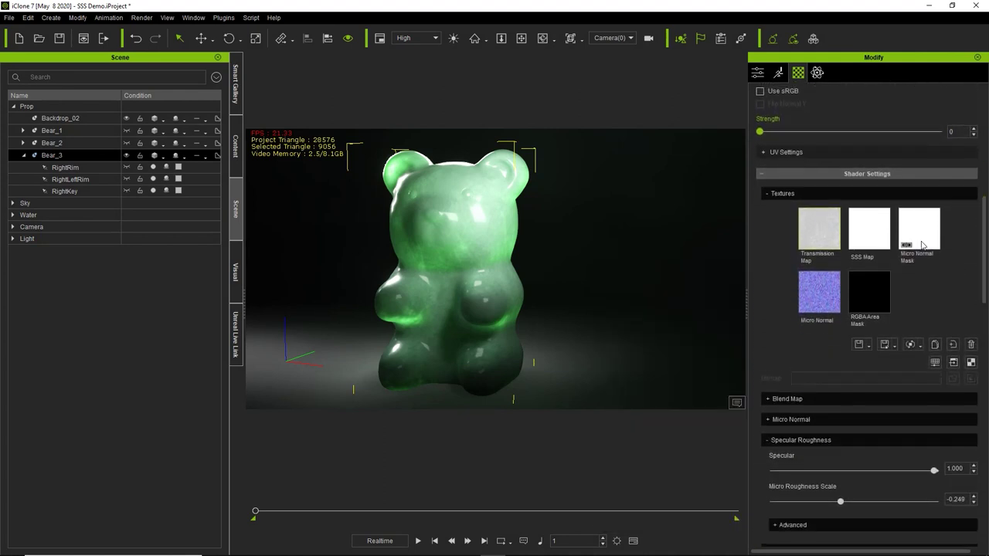
click(809, 195)
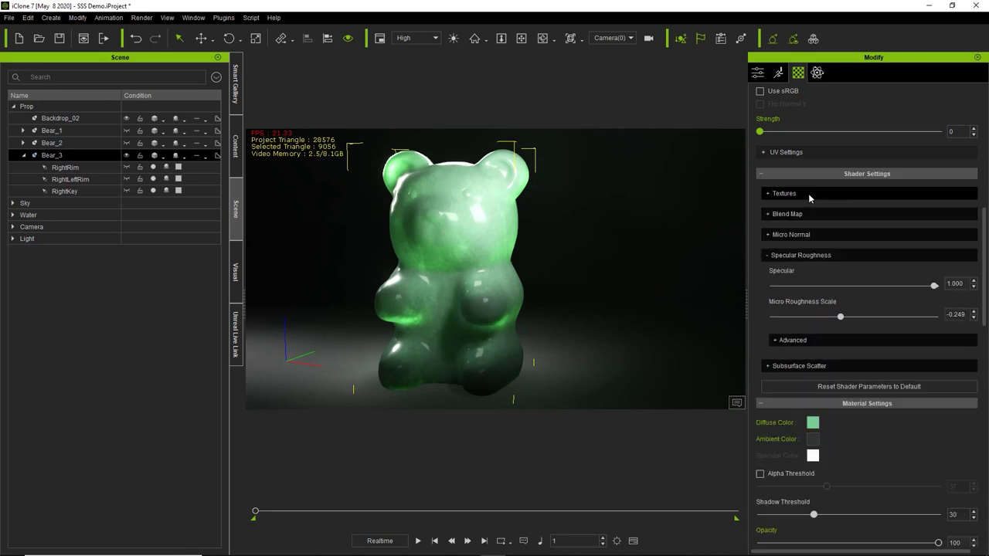
click(809, 194)
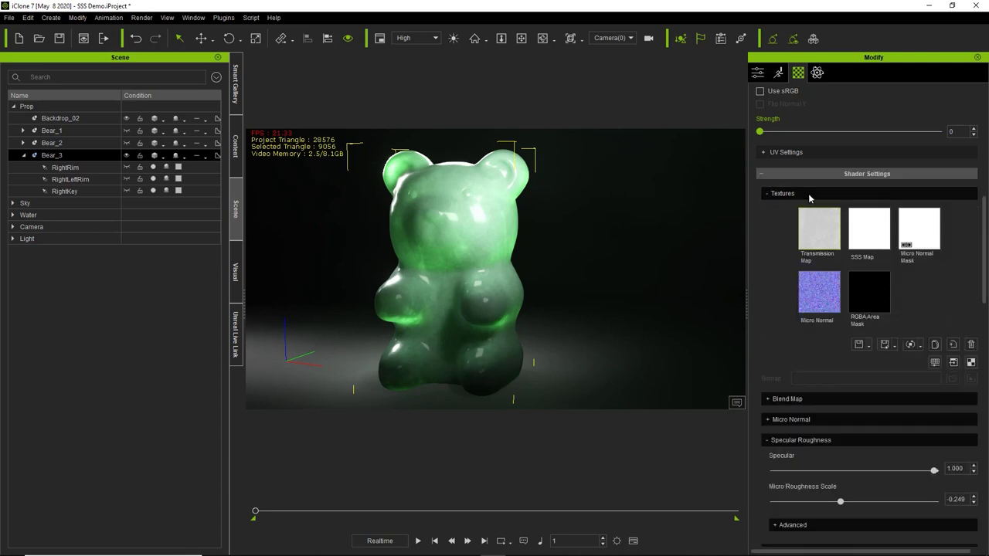
- Try a brightness of 20 on the Transmission Map, restore it to 0, and close the color adjustment
click(935, 364)
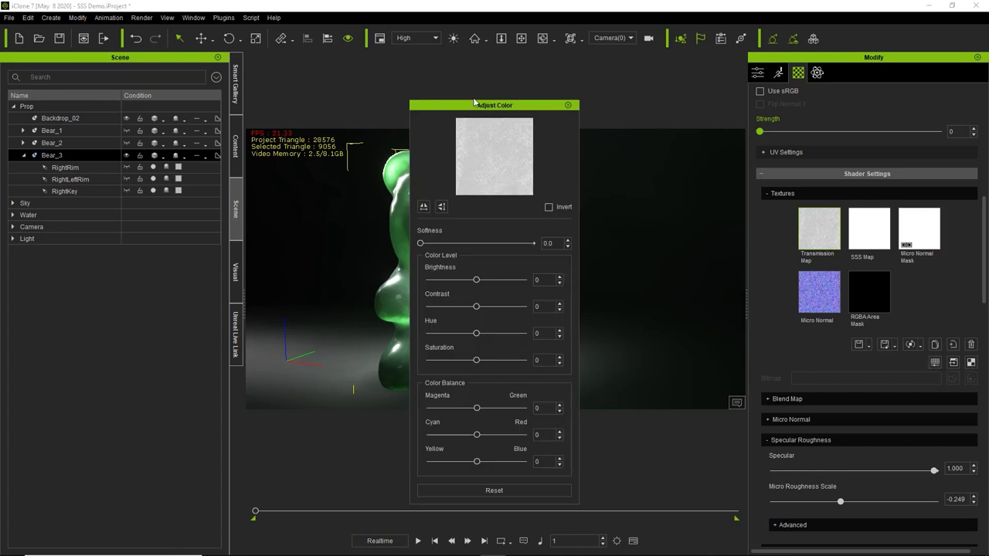
drag(468, 102, 163, 126)
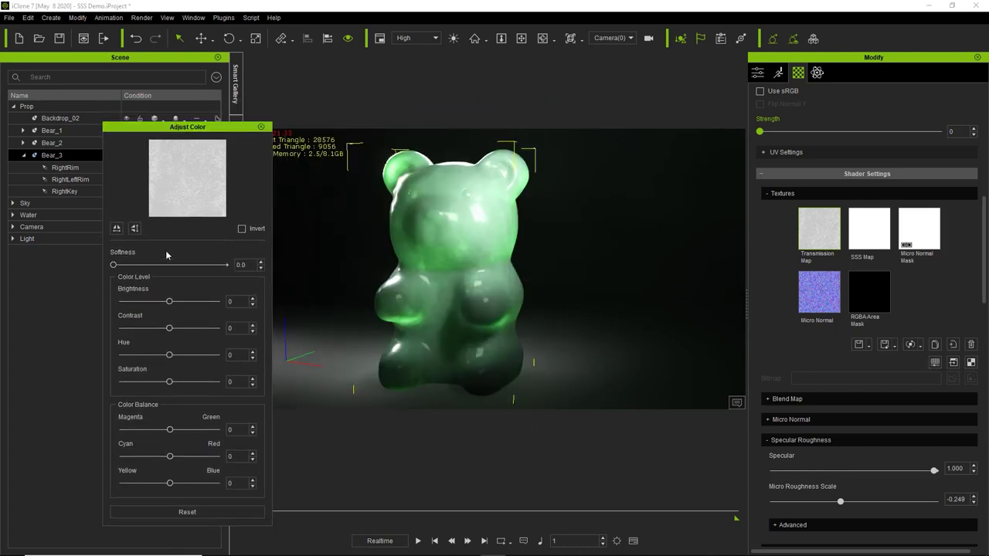
mouse_move(170, 303)
mouse_down()
mouse_move(188, 301)
mouse_move(156, 310)
mouse_move(180, 308)
mouse_up()
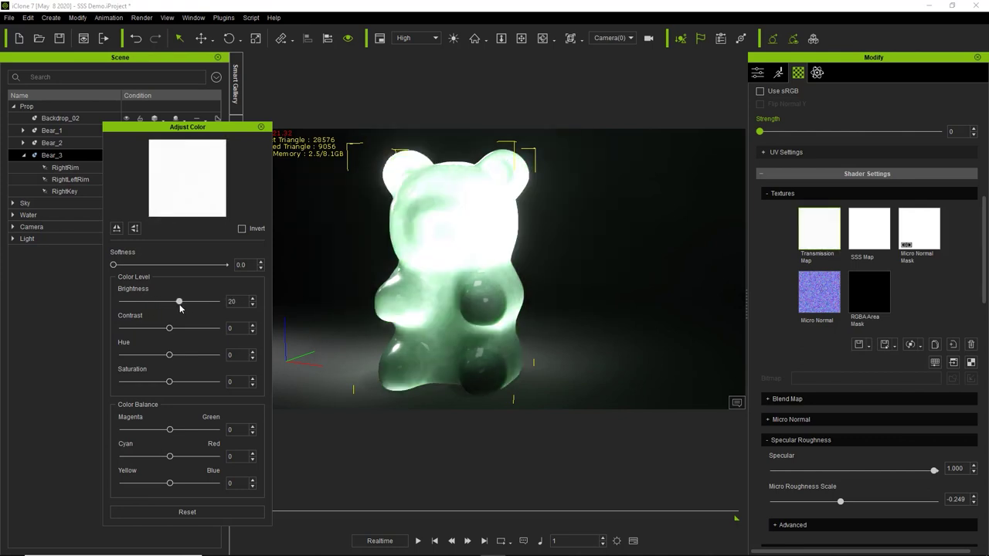
double_click(142, 292)
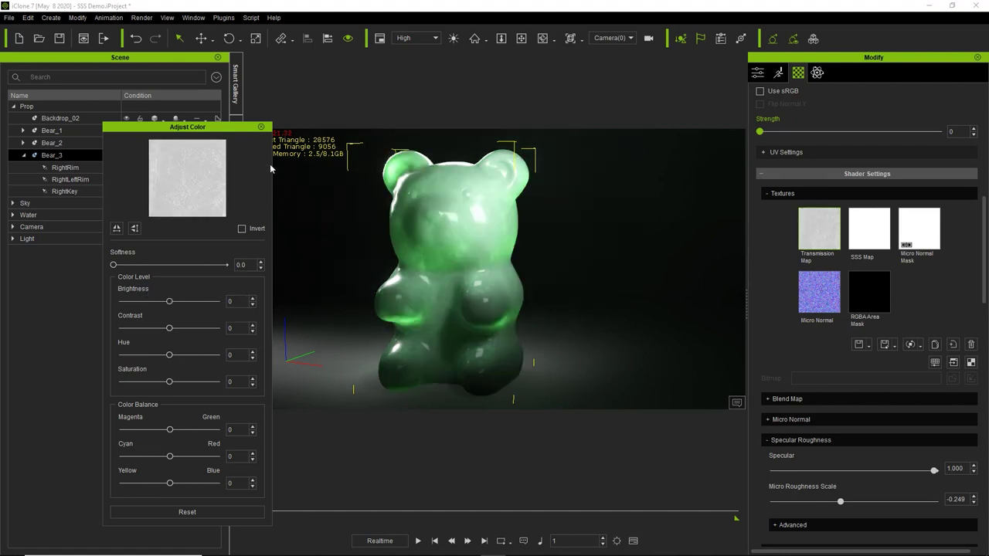
click(262, 128)
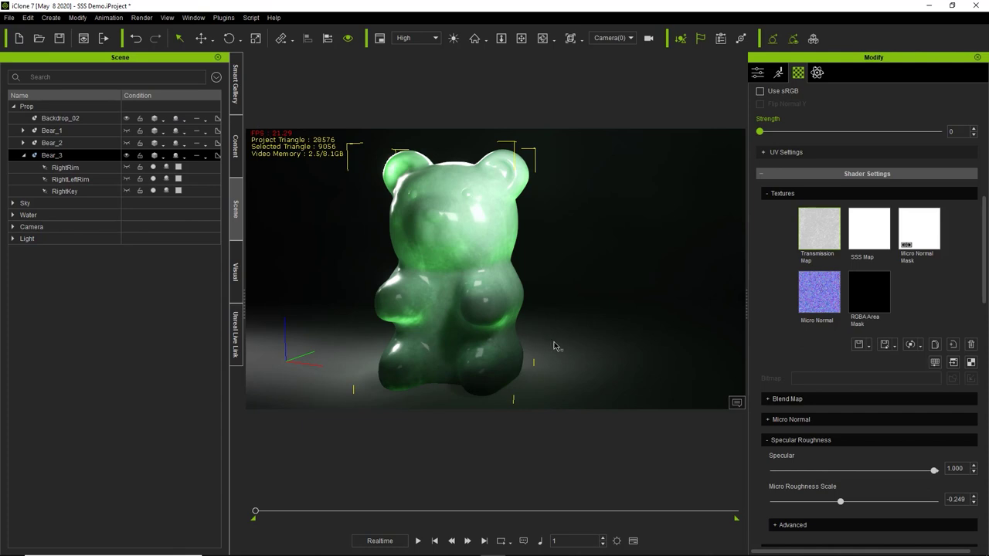
- Check the SSS Map, Micro Normal Mask and Micro Normal textures, then look through the Blend Map and Micro Normal settings
click(874, 230)
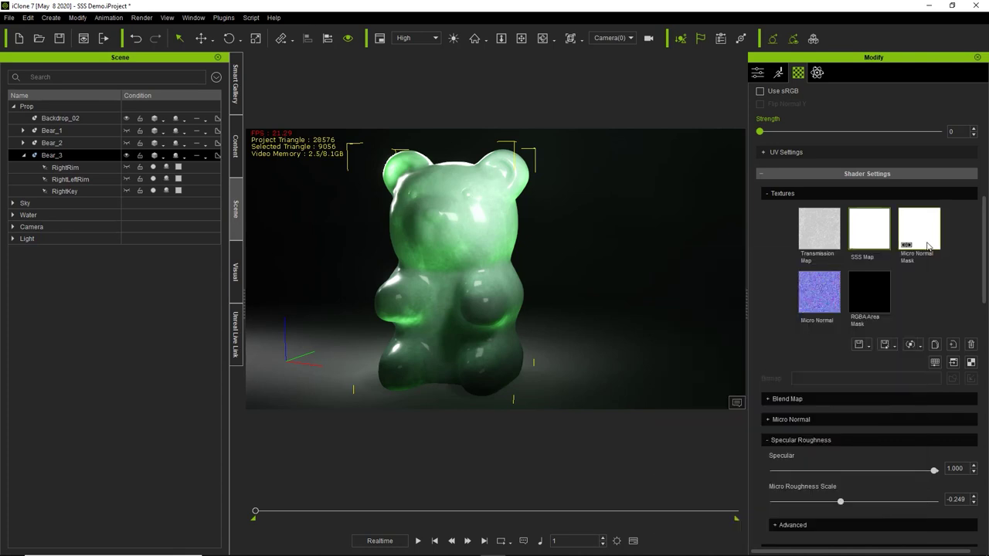
click(928, 246)
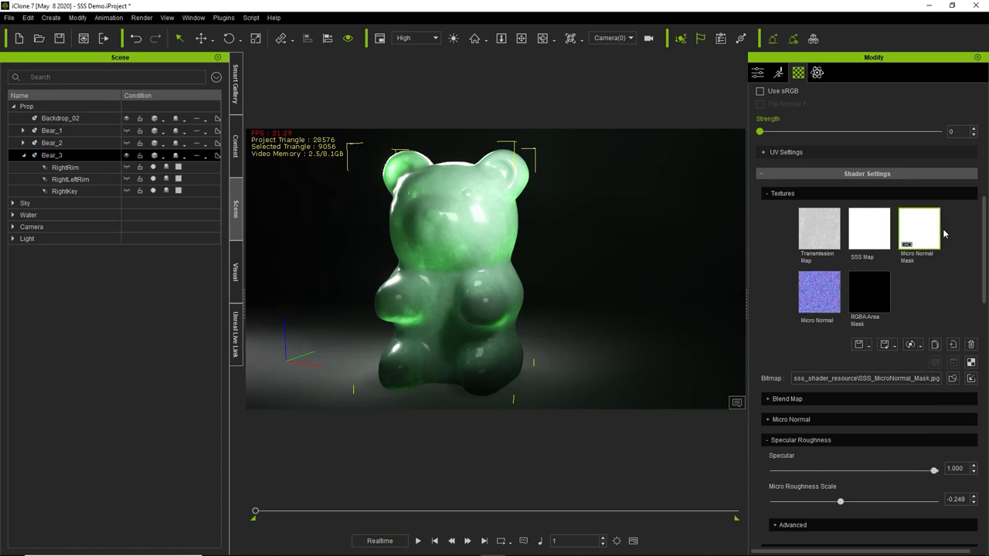
click(821, 300)
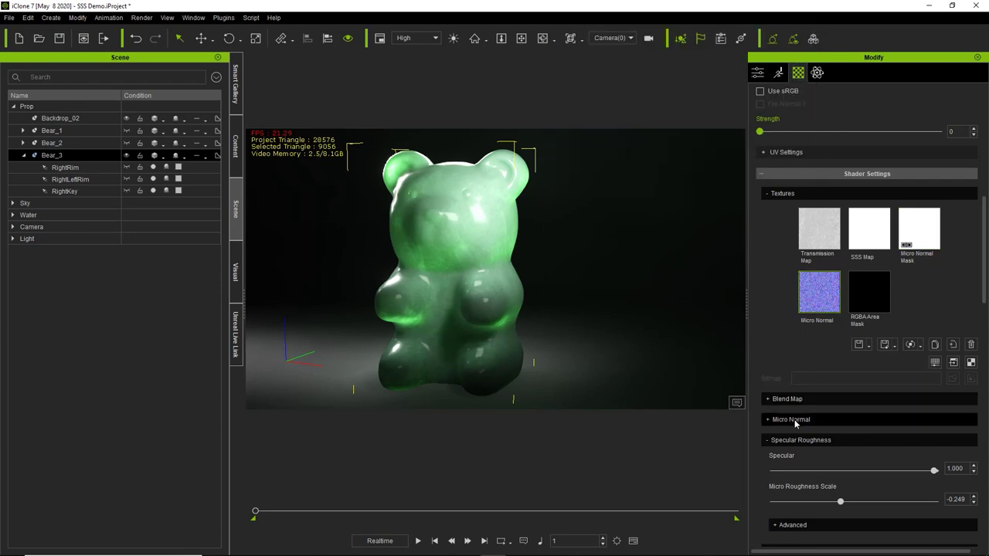
click(798, 400)
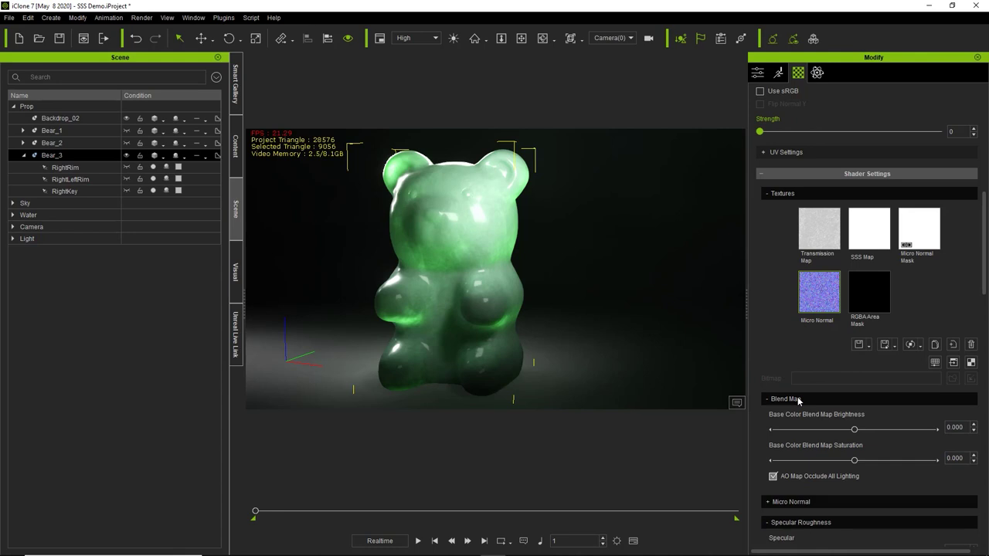
click(798, 400)
click(796, 418)
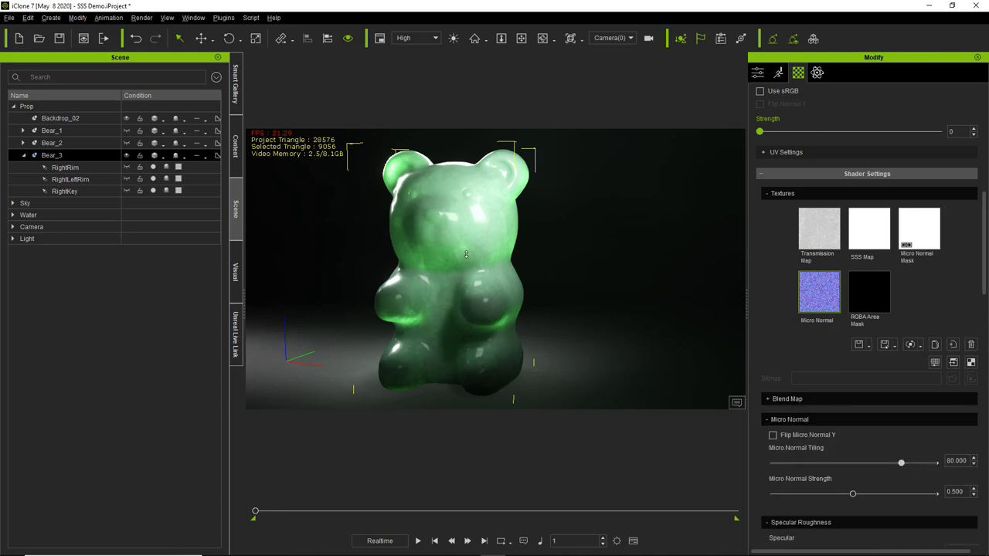
- Set Micro Normal Tiling to about 28.571, try Micro Normal Strength at 0, and raise the strength to about 0.867
scroll(466, 255, up, 5)
scroll(519, 287, up, 3)
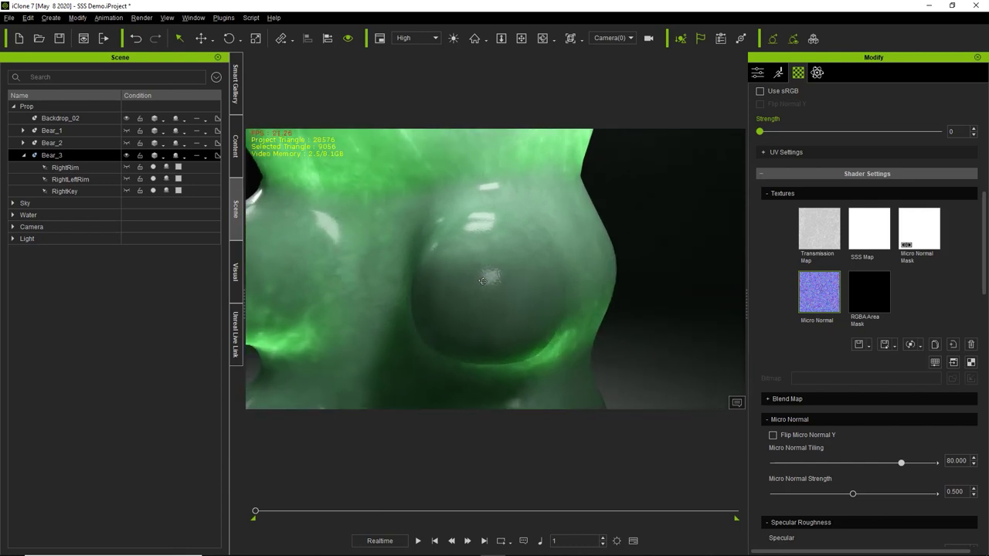
scroll(487, 274, up, 2)
scroll(494, 272, up, 3)
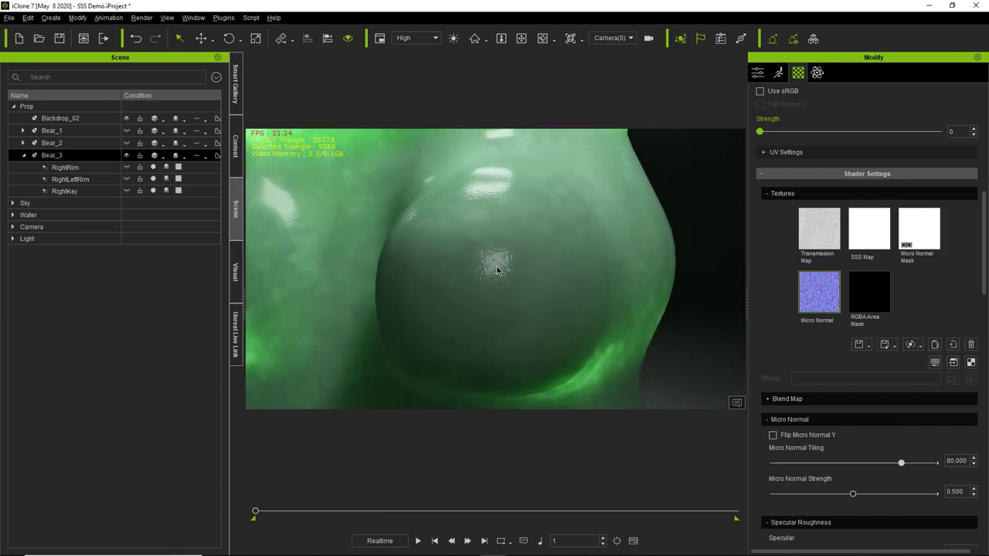
alt+right_drag(497, 269, 465, 259)
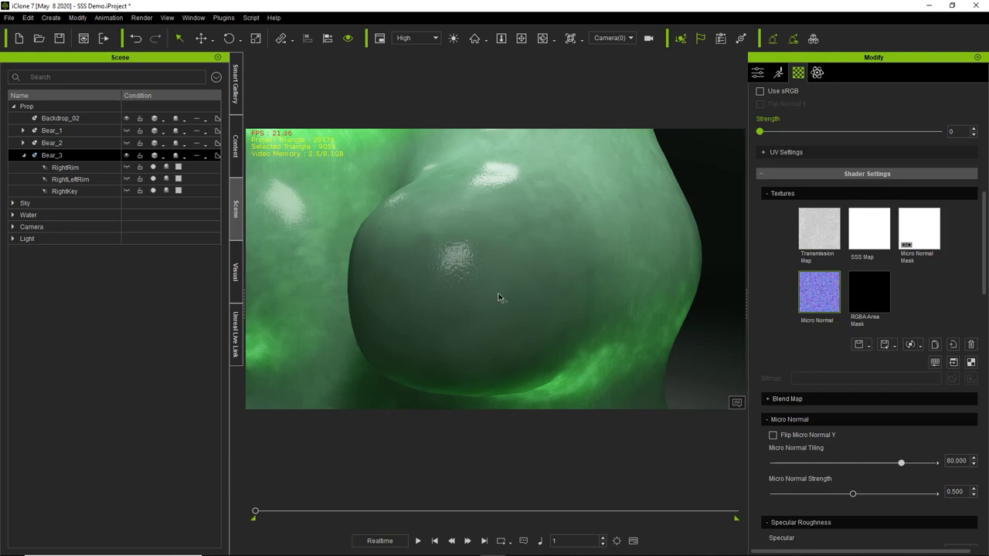
drag(901, 465, 819, 468)
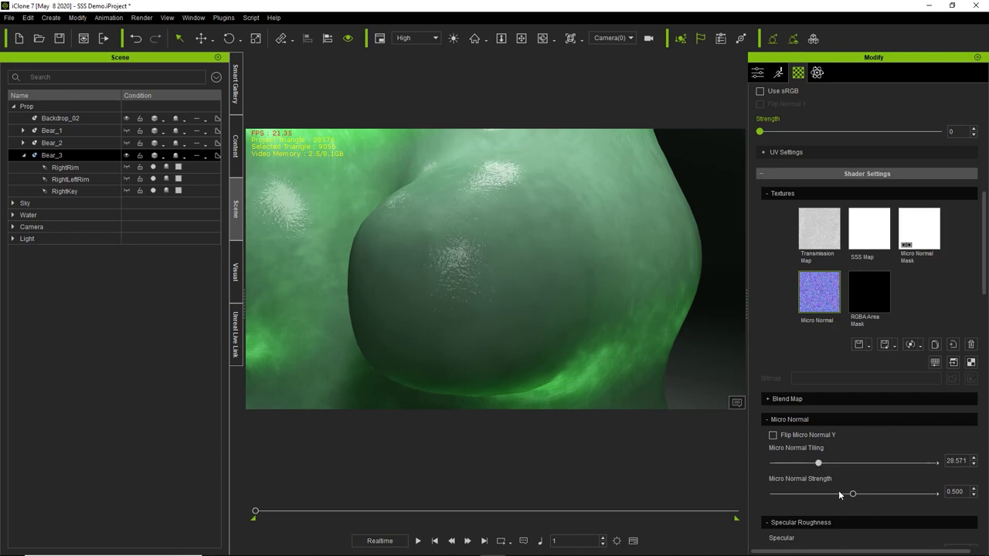
drag(874, 494, 736, 499)
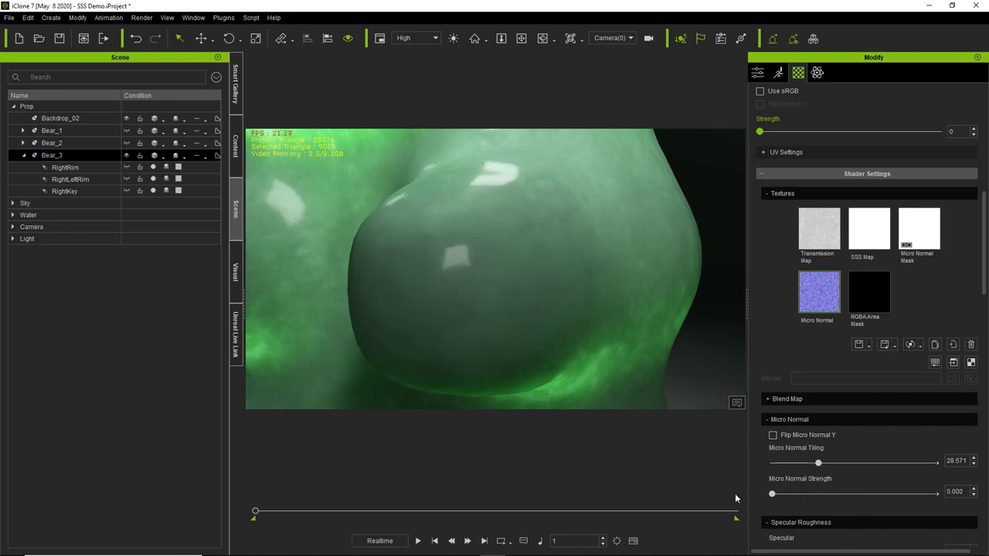
drag(808, 496, 910, 496)
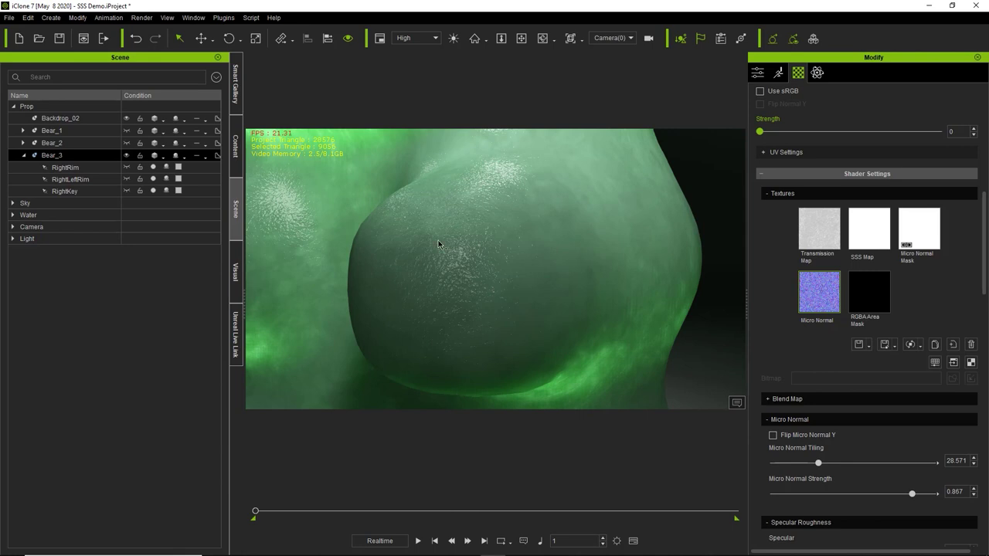
- Switch Bear_3's mesh smoothing from Original to Subdivision
click(216, 157)
drag(120, 95, 106, 95)
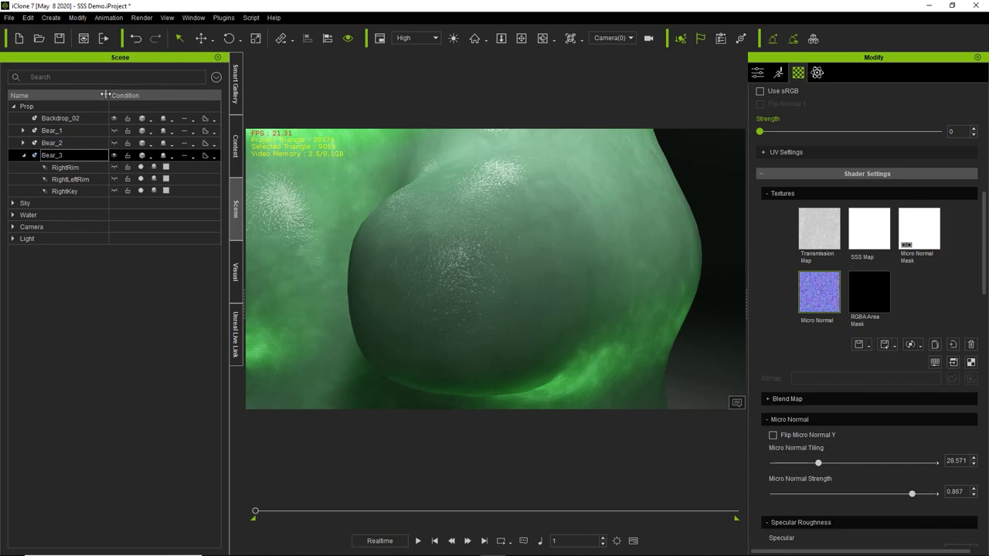
click(213, 158)
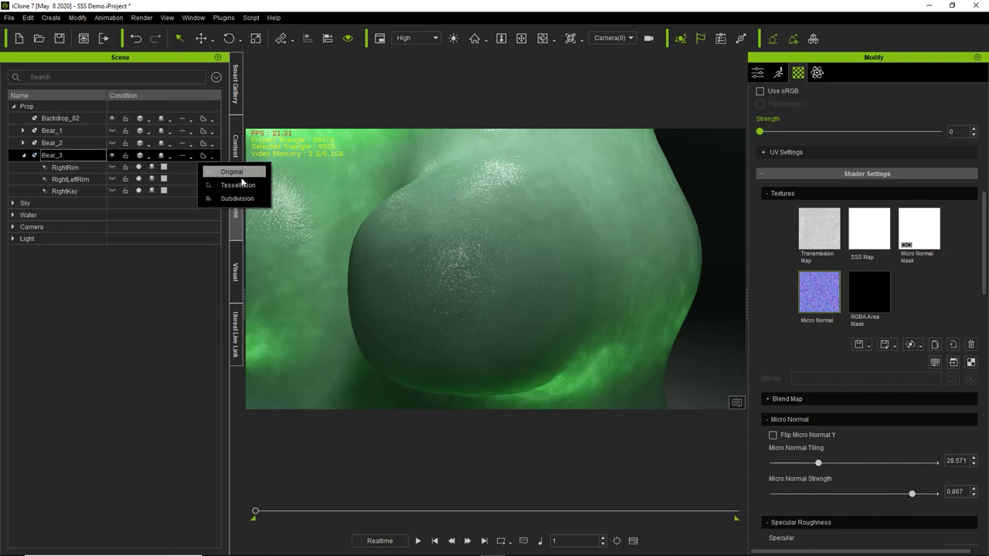
click(239, 199)
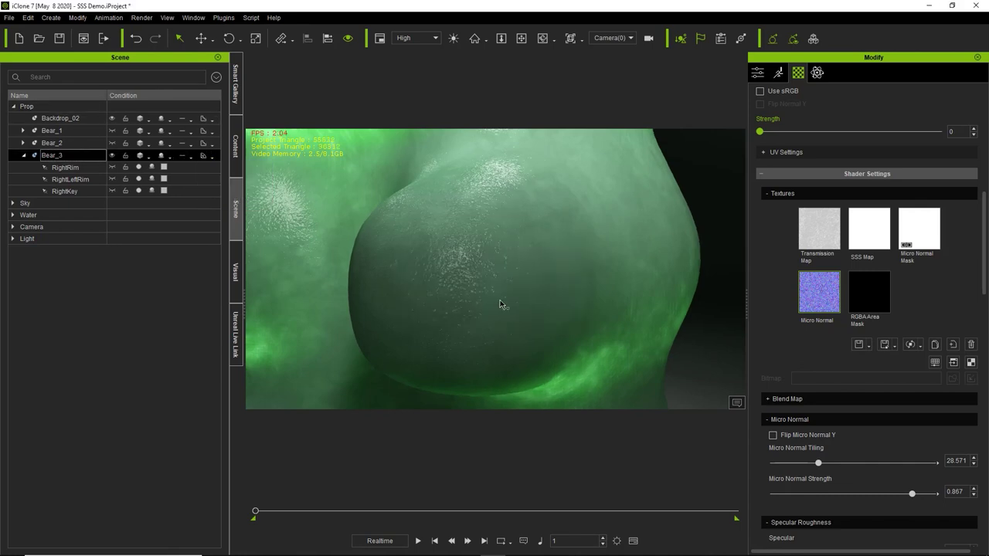
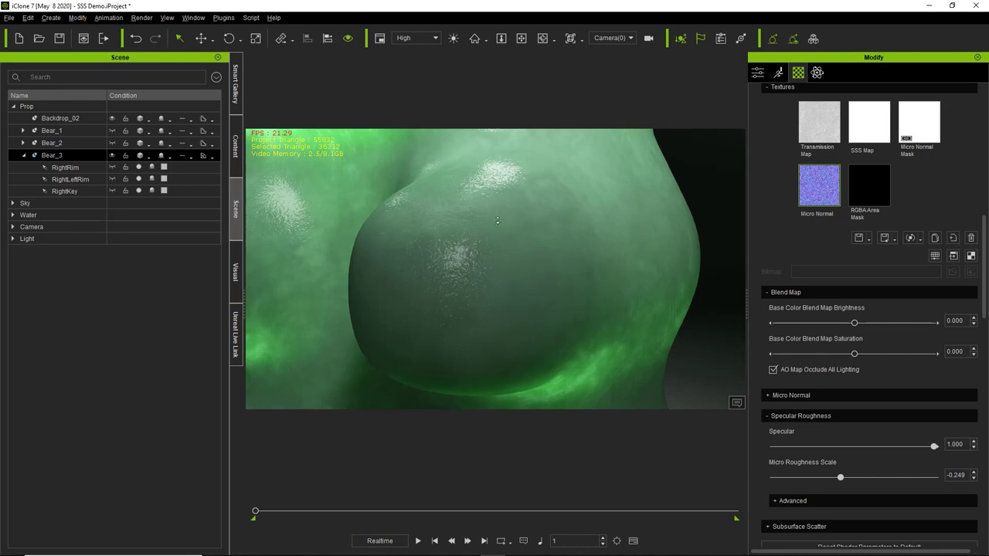
- Try adjusting the Base Color Blend Map Brightness on Bear_3 and undo the adjustment
alt+right_drag(517, 225, 510, 250)
alt+drag(510, 250, 544, 249)
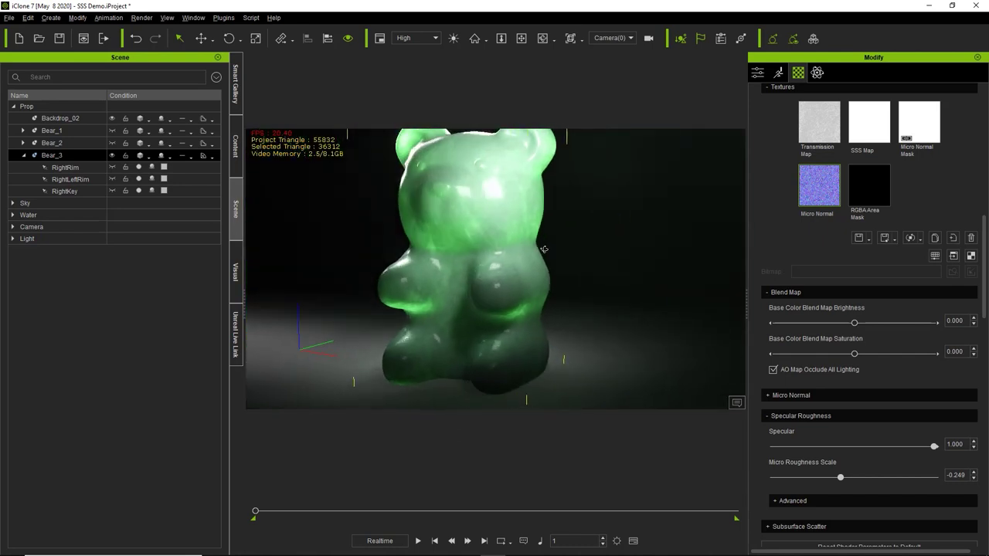
alt+right_drag(544, 249, 558, 260)
scroll(559, 260, up, 1)
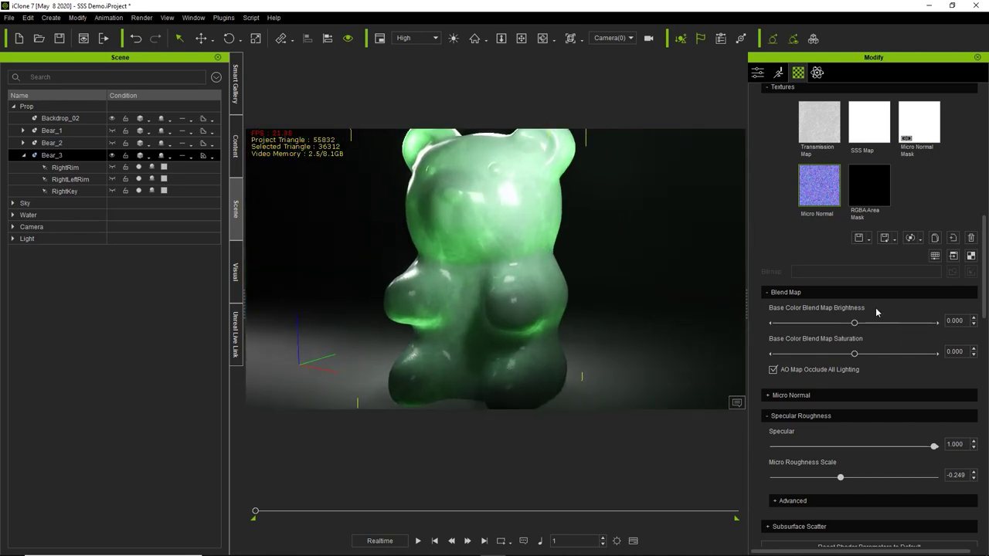
drag(859, 327, 836, 353)
key(ctrl+z)
key(ctrl+z)
- Check the Micro Normal Mask and add a blank white texture to the material's empty Base Color channel
drag(986, 296, 969, 201)
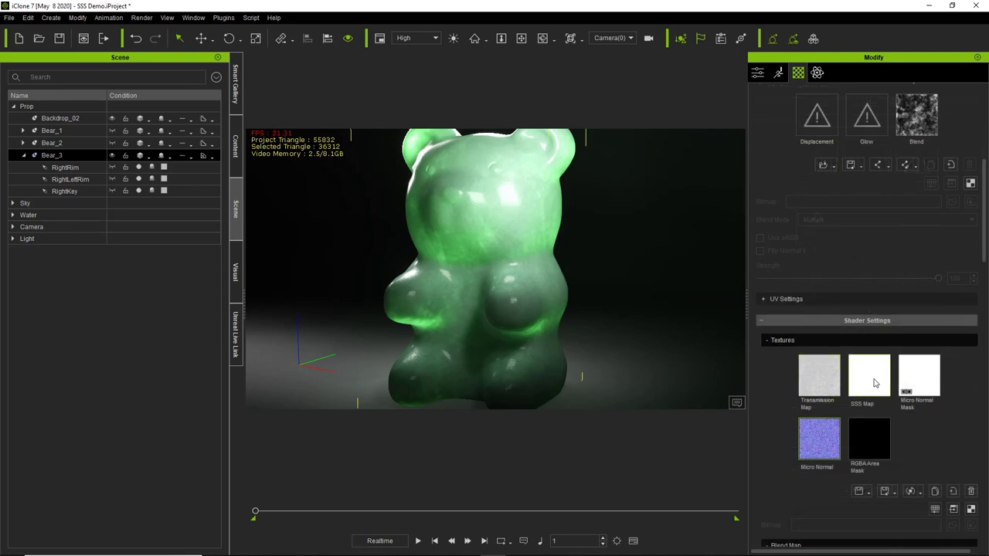
click(918, 376)
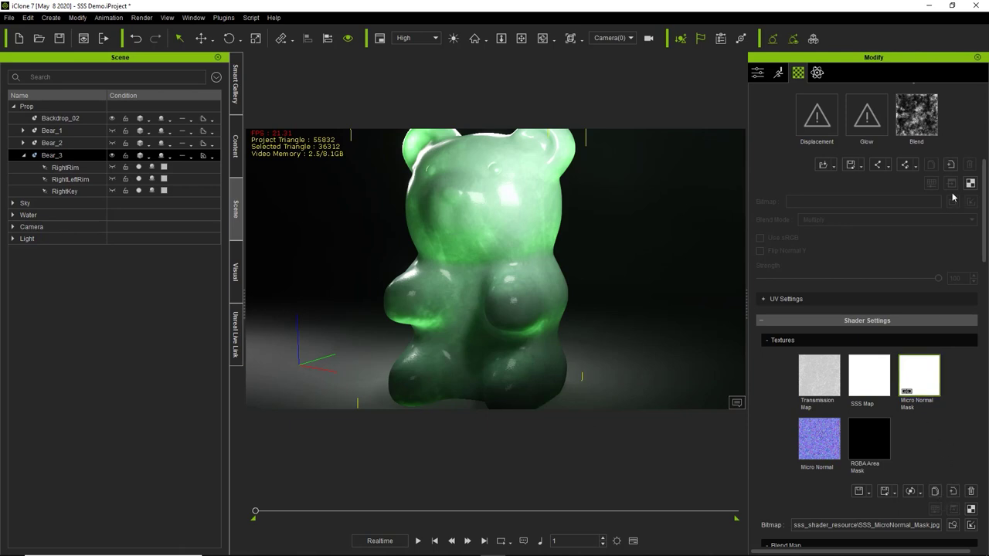
scroll(979, 195, up, 3)
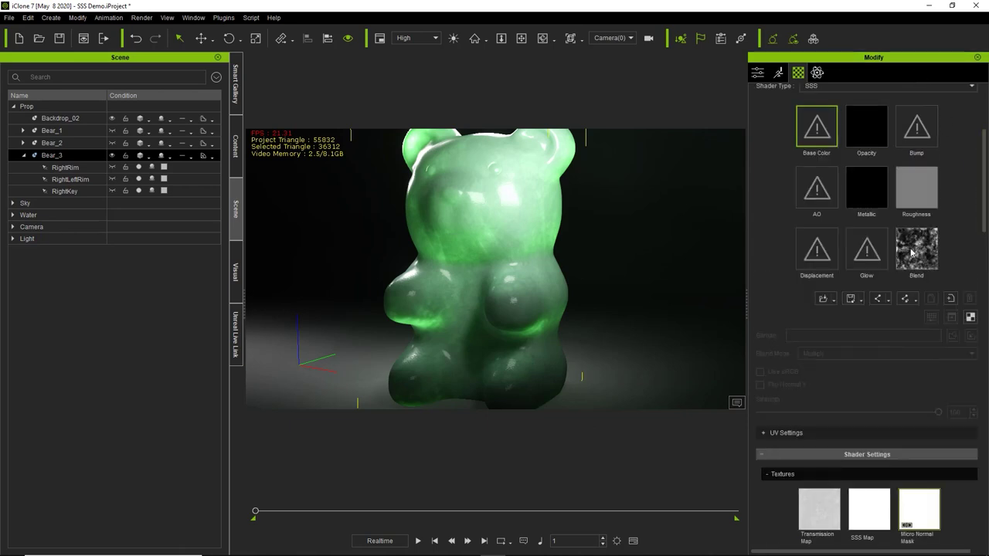
click(950, 300)
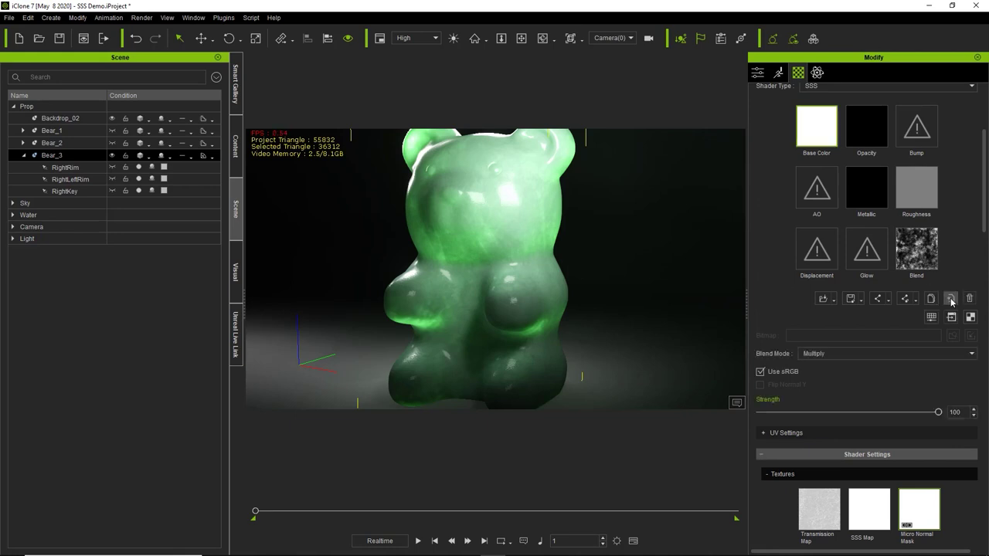
scroll(456, 252, down, 2)
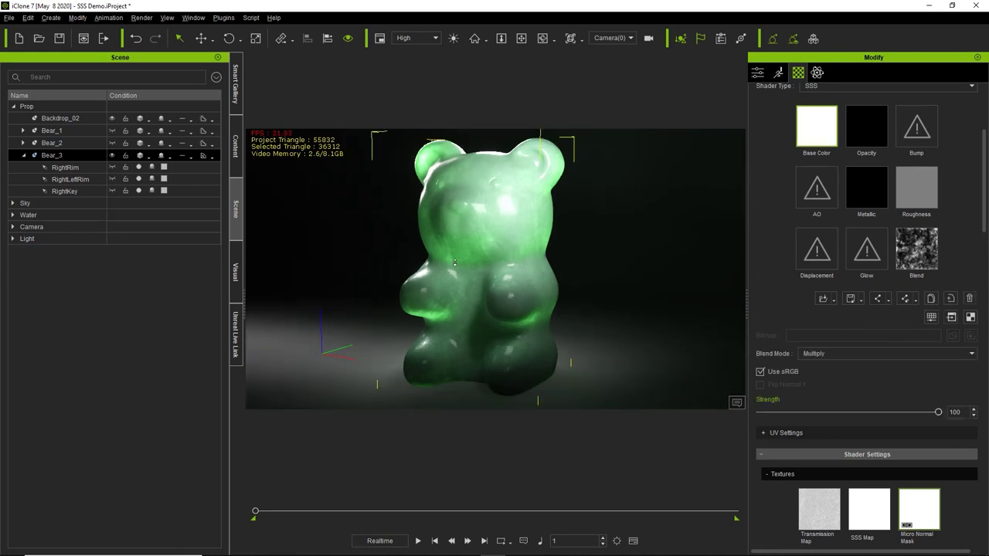
- Try a Base Color Blend Map Brightness of about 0.005 and a Base Color Blend Map Saturation of 1 on Bear_3
drag(985, 201, 986, 300)
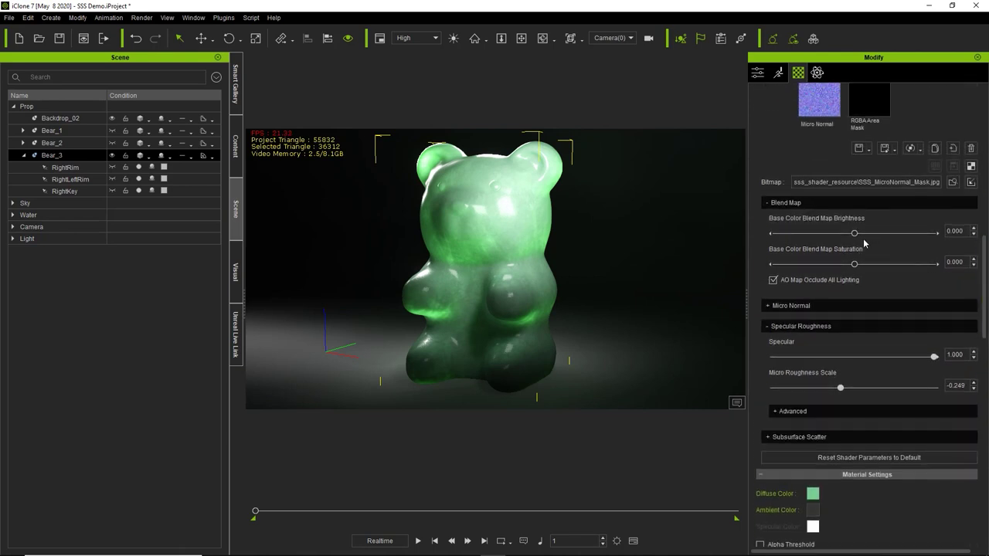
drag(855, 233, 932, 236)
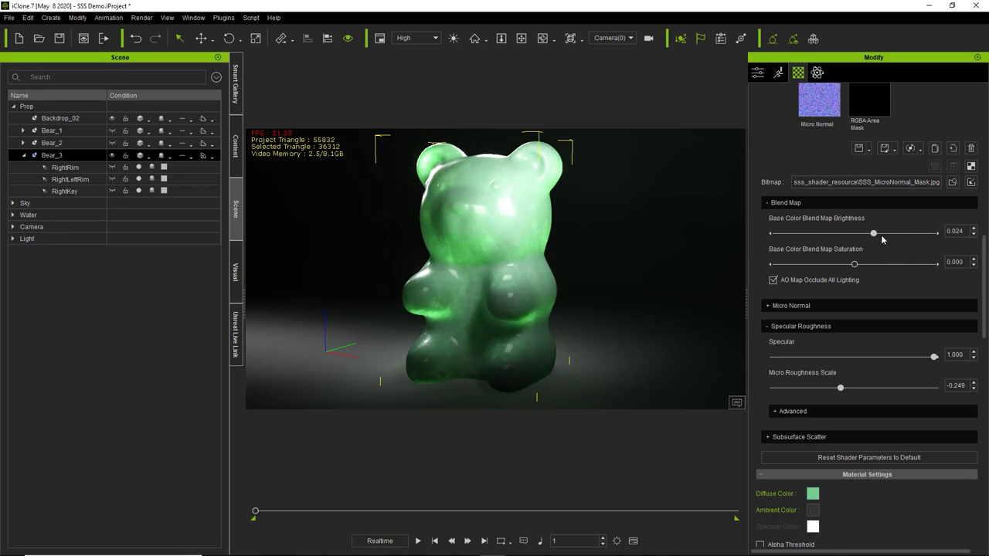
drag(895, 266, 861, 239)
mouse_move(912, 268)
mouse_down()
mouse_move(826, 265)
mouse_move(927, 266)
mouse_up()
right_drag(607, 276, 555, 283)
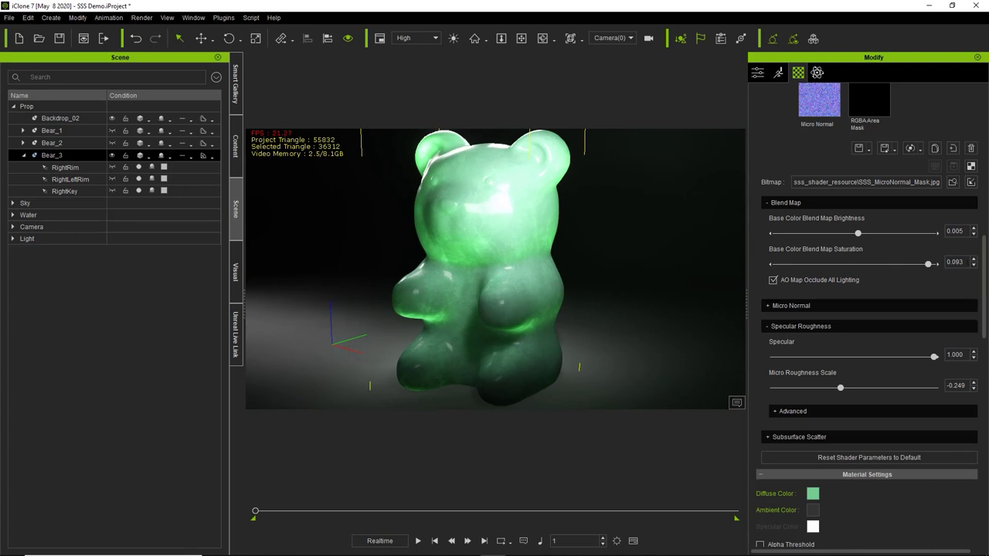
drag(964, 262, 920, 258)
text(1)
key(Return)
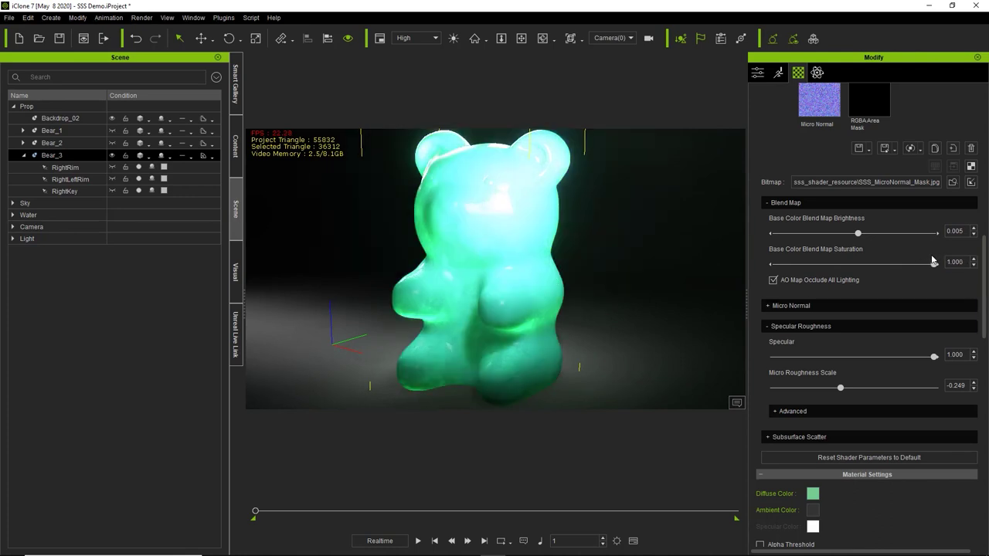
- Reset Base Color Blend Map Brightness and Saturation to 0 and remove the white Base Color texture
double_click(848, 253)
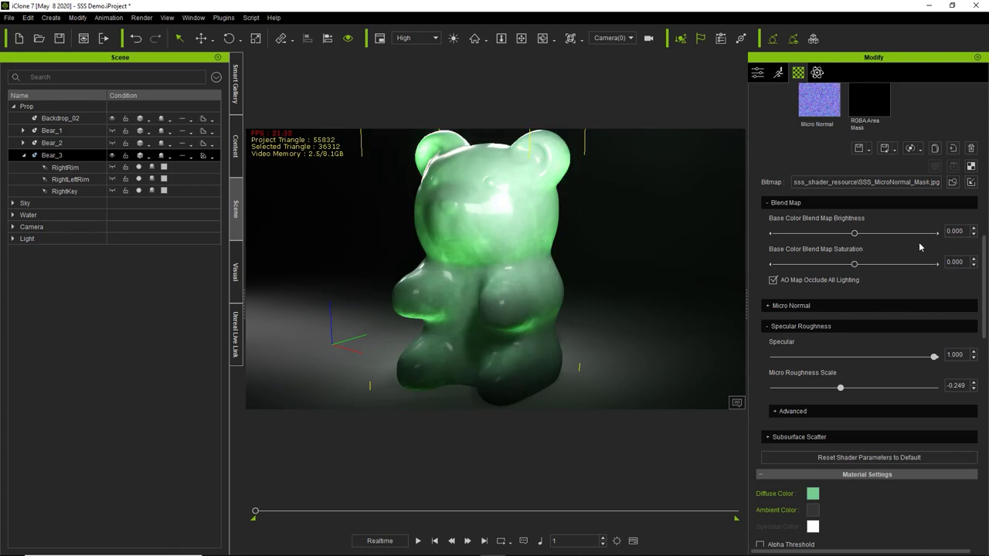
drag(985, 277, 985, 151)
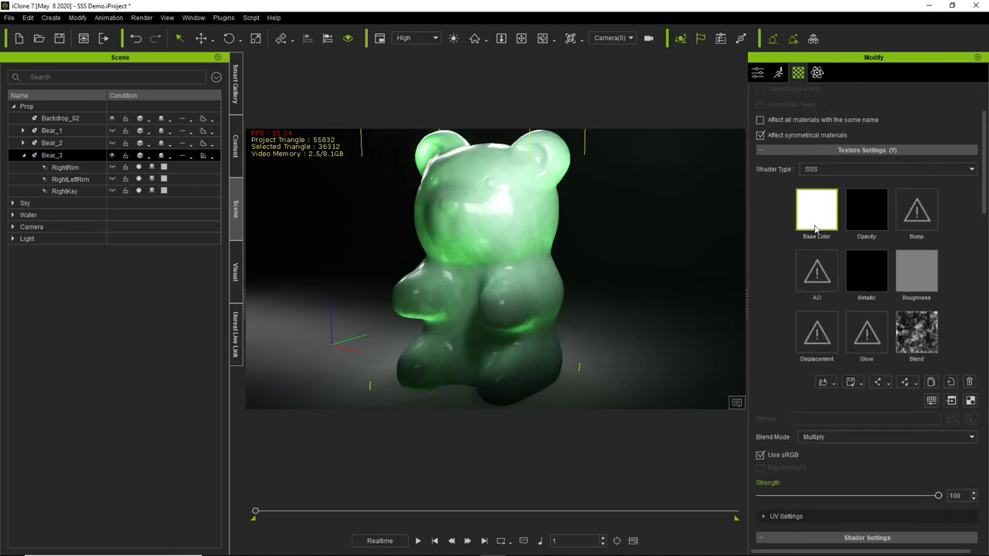
click(969, 382)
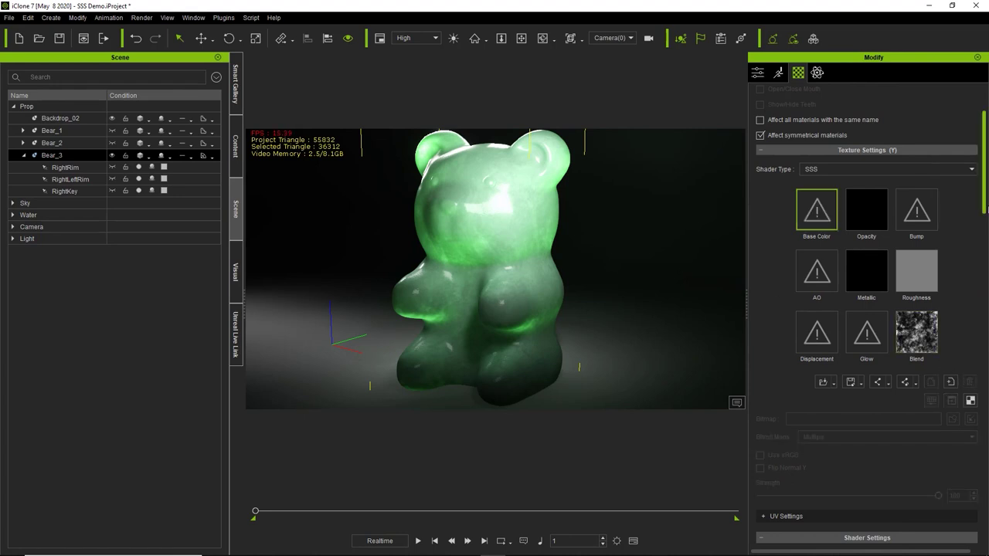
- Check the AO Map Occlude All Lighting option in the Blend Map settings
drag(985, 162, 984, 287)
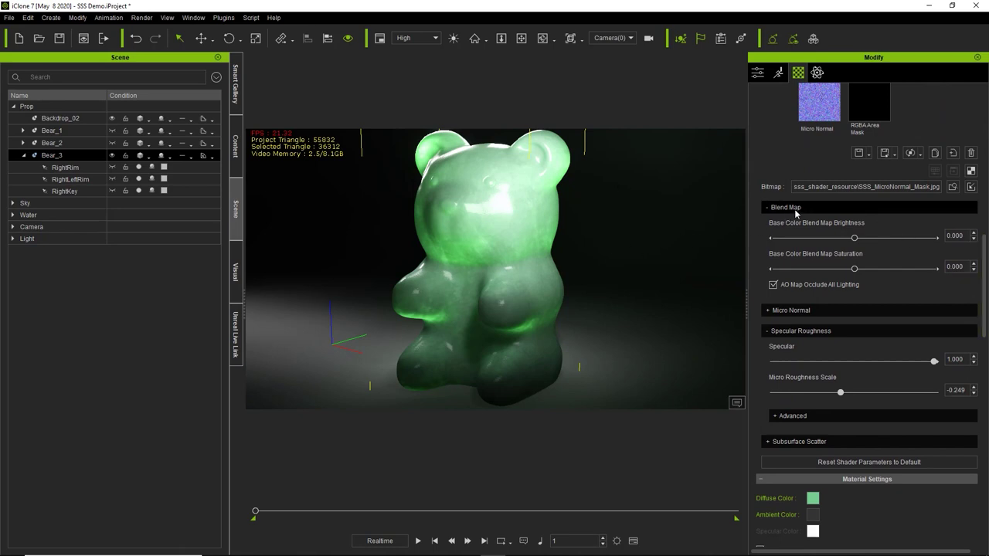
click(786, 207)
click(795, 209)
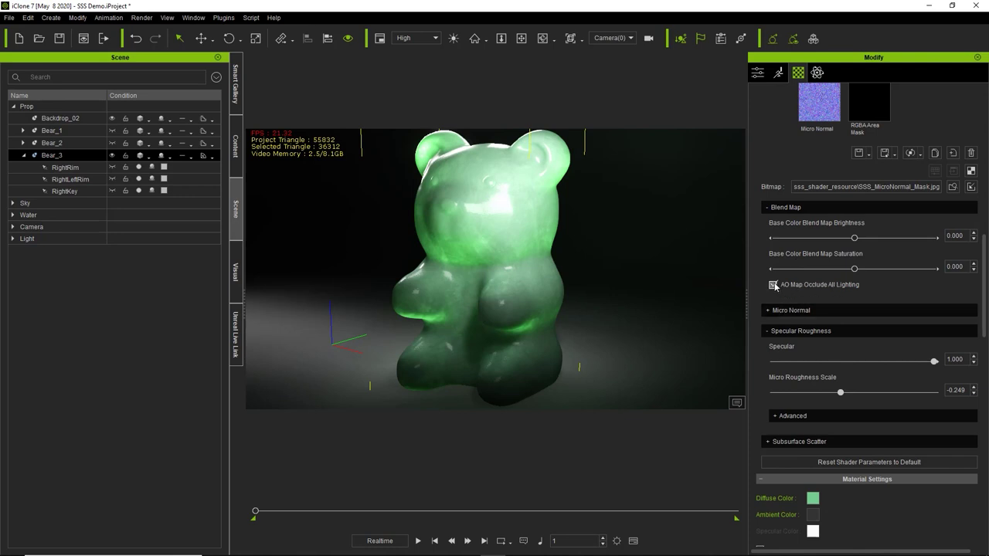
- Load the Bear AO image from File Explorer's Texture folder into the AO channel of the SSS_Emerald material
drag(984, 313, 984, 170)
click(822, 358)
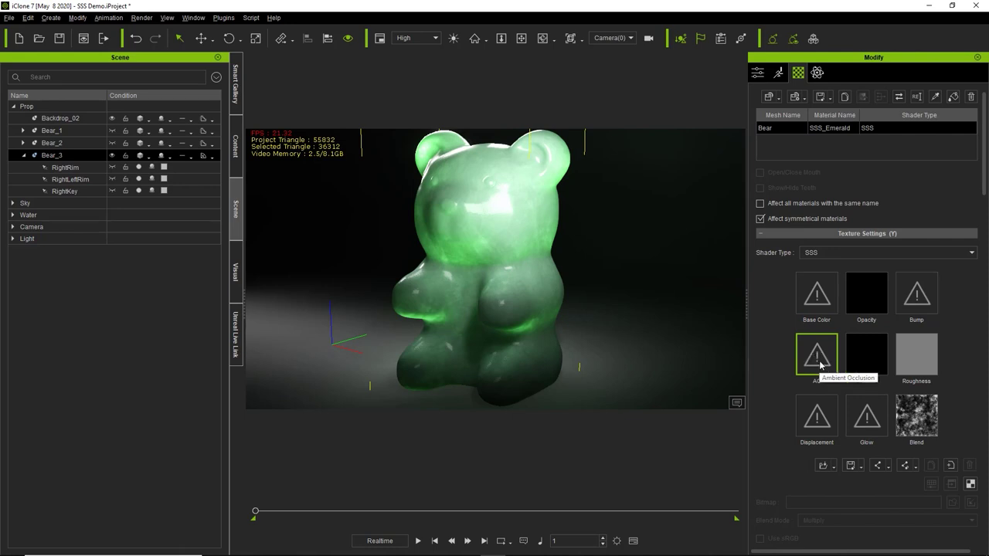
key(alt+Tab)
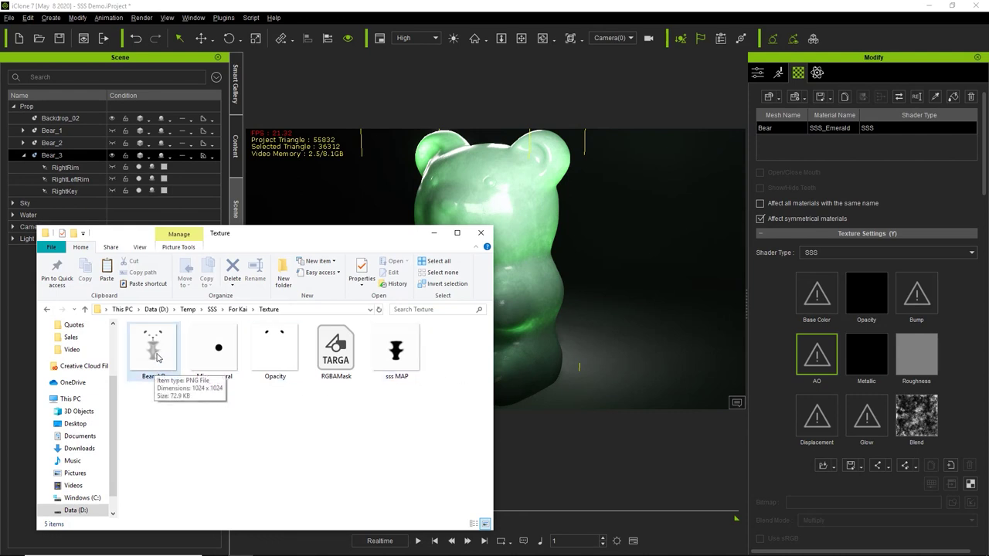
drag(152, 348, 821, 362)
click(437, 235)
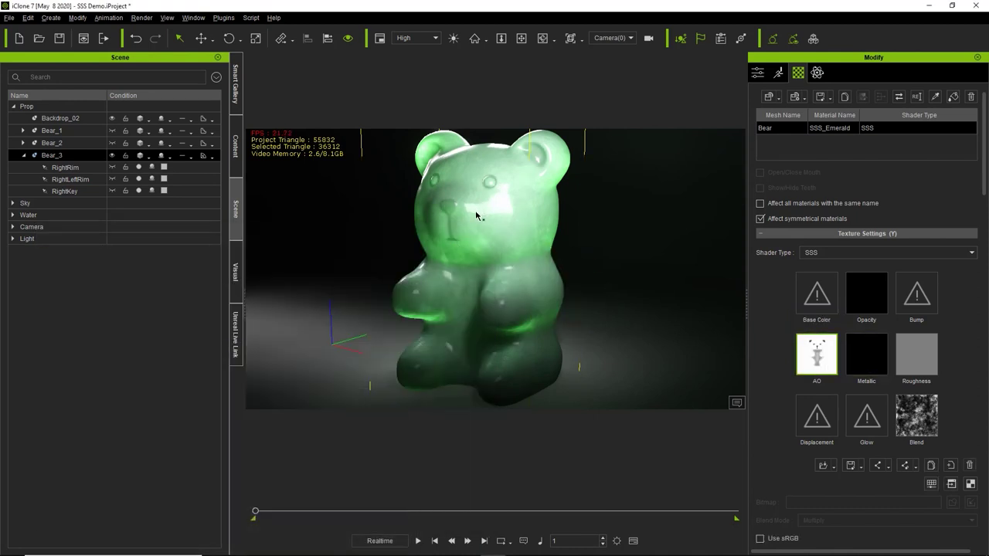
middle_drag(511, 265, 530, 292)
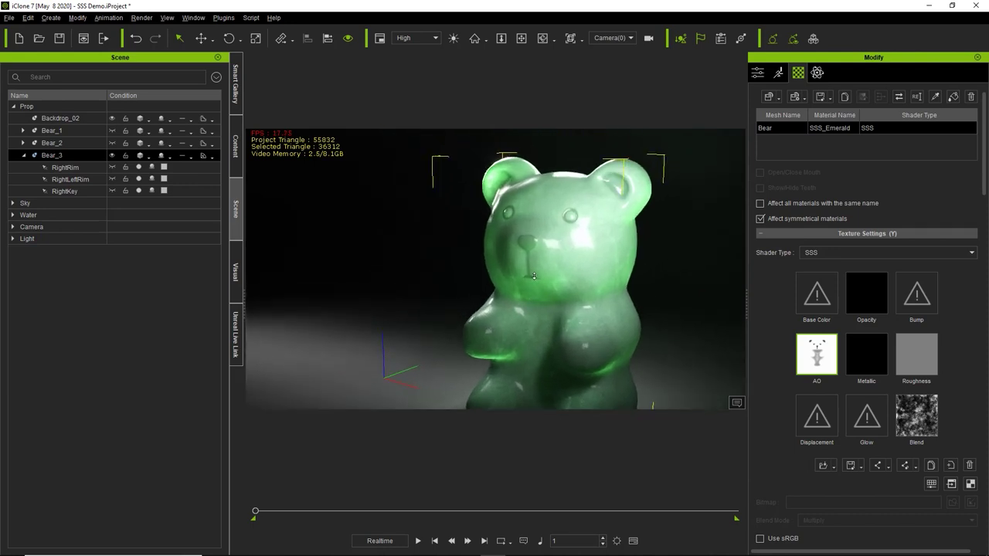
- Try an AO map strength of about 43, reset it to 100, and settle on a strength of 35
scroll(531, 271, up, 2)
mouse_move(551, 272)
right_down()
mouse_move(532, 281)
mouse_move(554, 276)
right_up()
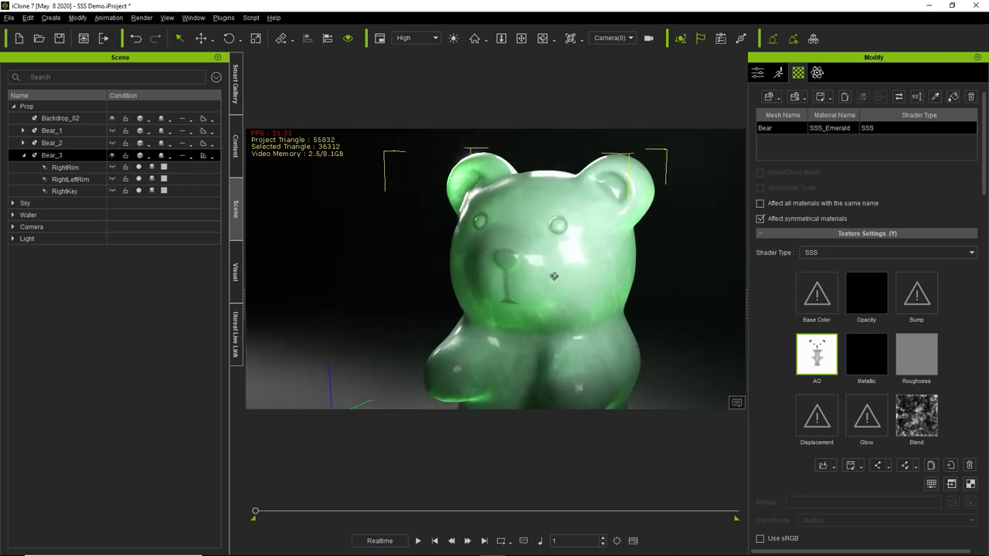
scroll(987, 195, down, 3)
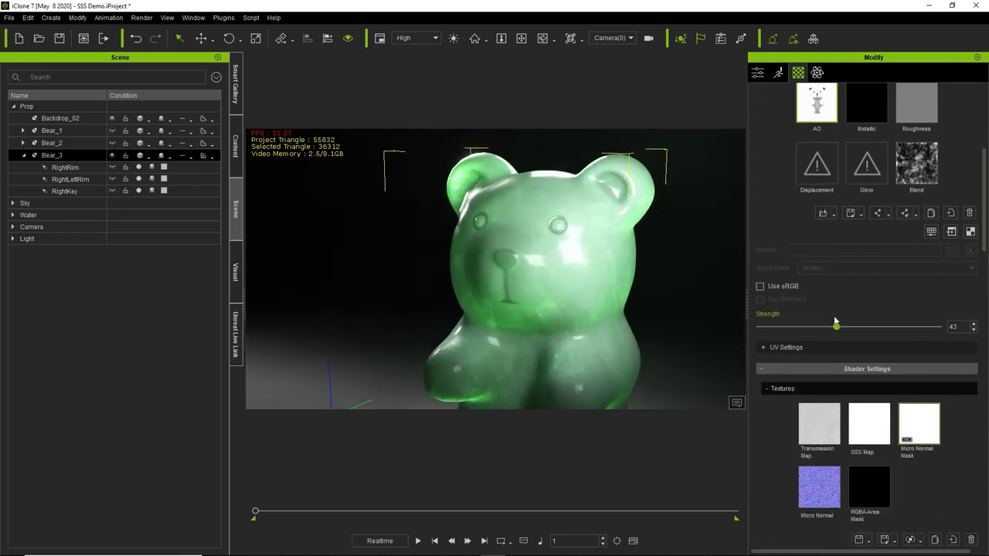
mouse_move(885, 330)
mouse_down()
mouse_move(943, 327)
mouse_move(758, 334)
mouse_move(833, 331)
mouse_up()
double_click(771, 316)
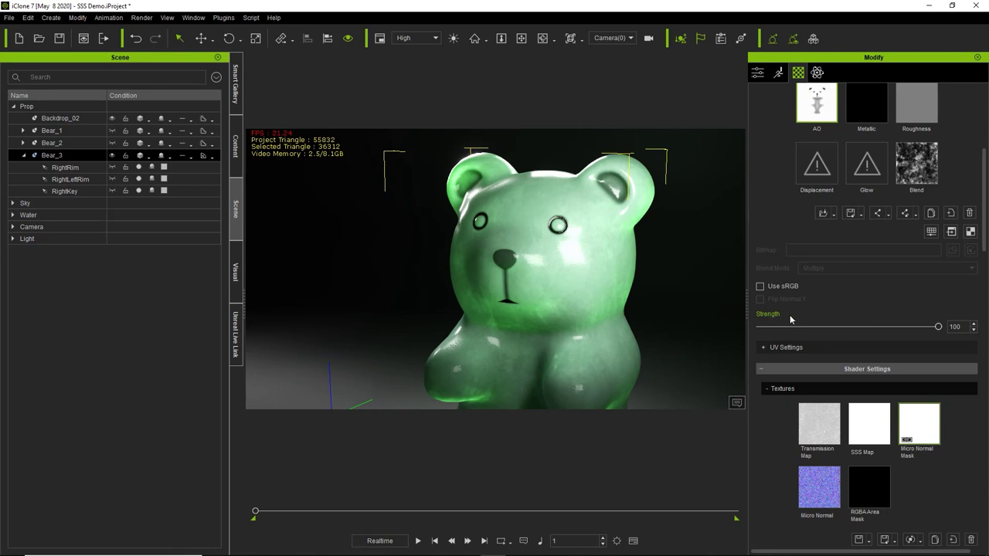
drag(941, 330, 826, 332)
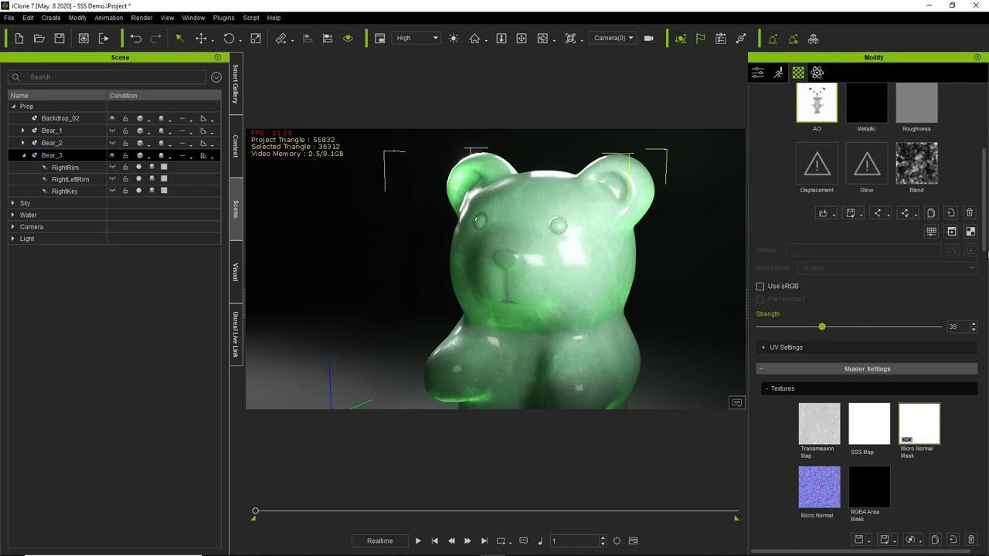
- Toggle AO Map Occlude All Lighting off and on several times to compare the bear's shading, leaving it enabled
scroll(825, 332, down, 10)
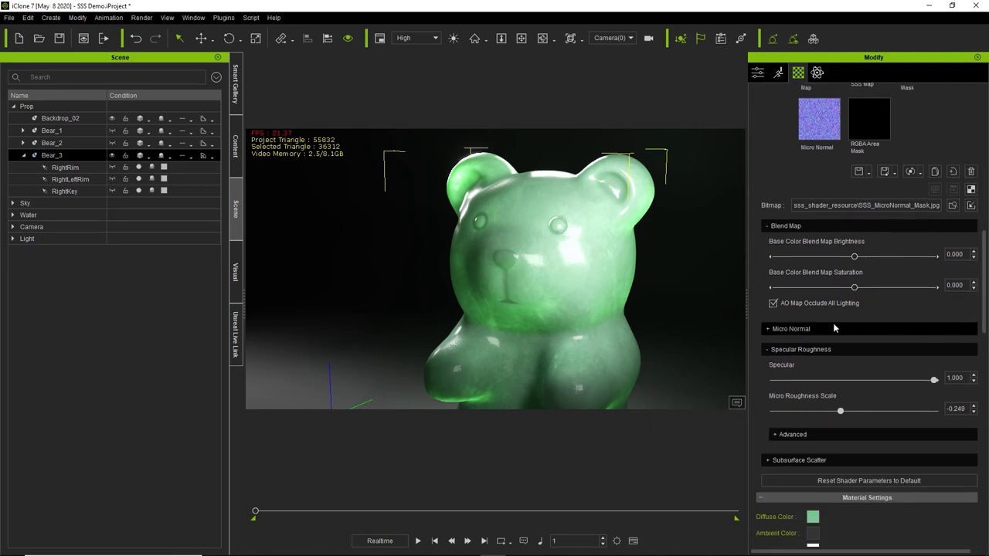
click(813, 303)
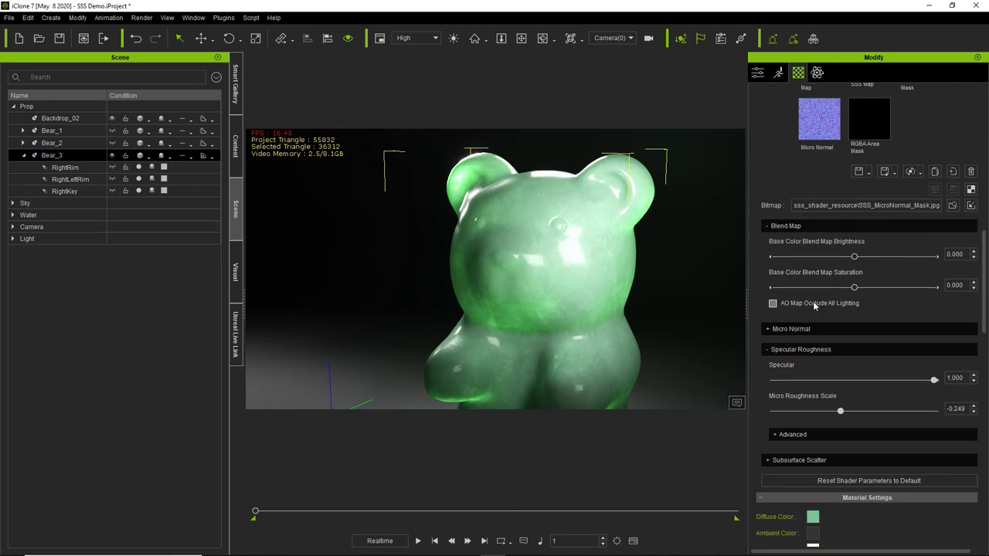
click(813, 303)
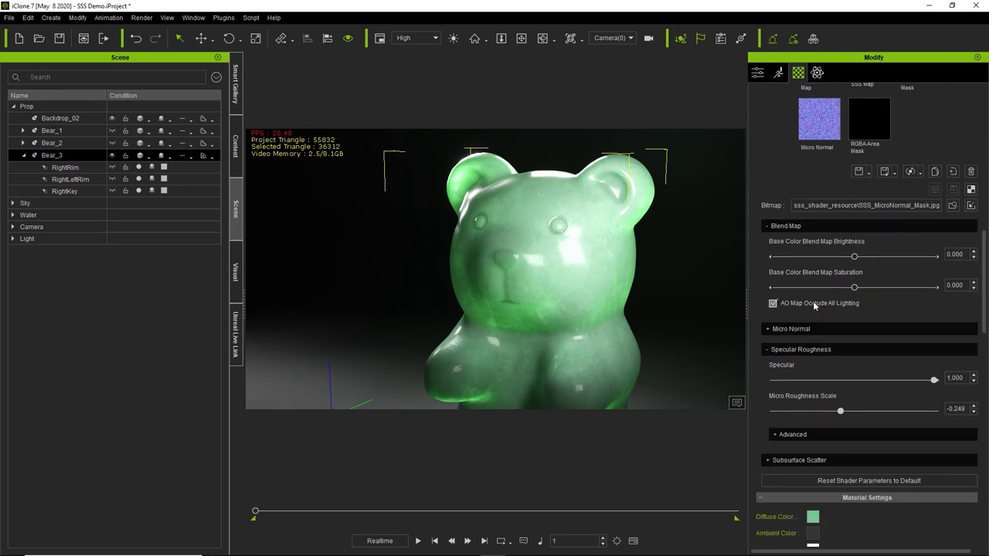
click(813, 303)
click(813, 303)
click(813, 303)
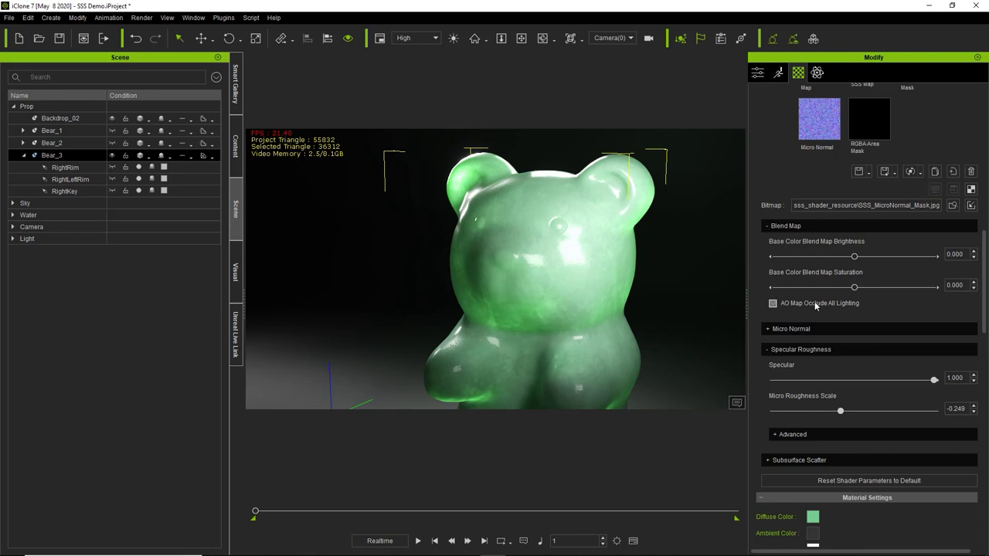
click(817, 303)
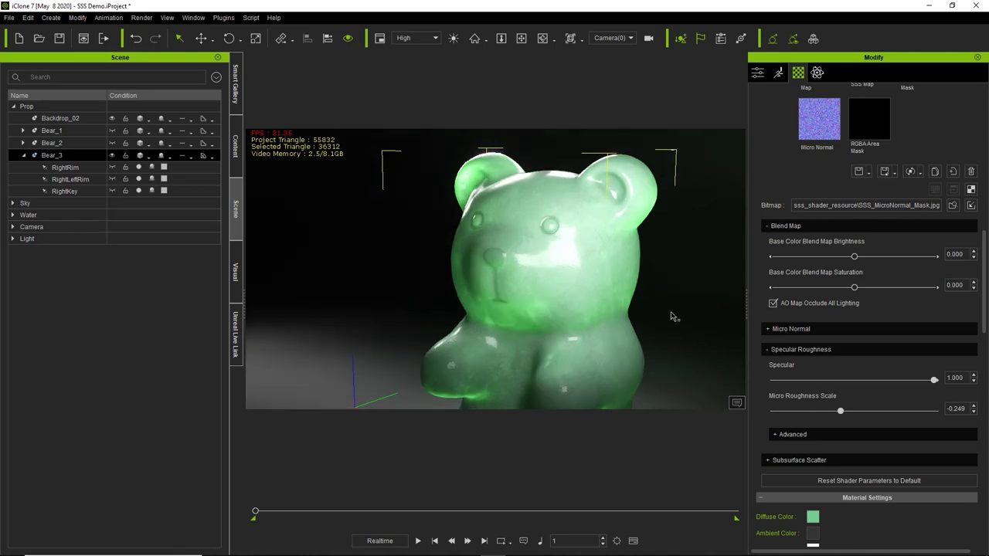
- Load the Micronomral mask image from File Explorer's Texture folder into the Micro Normal Mask channel of Bear_3's material
click(789, 226)
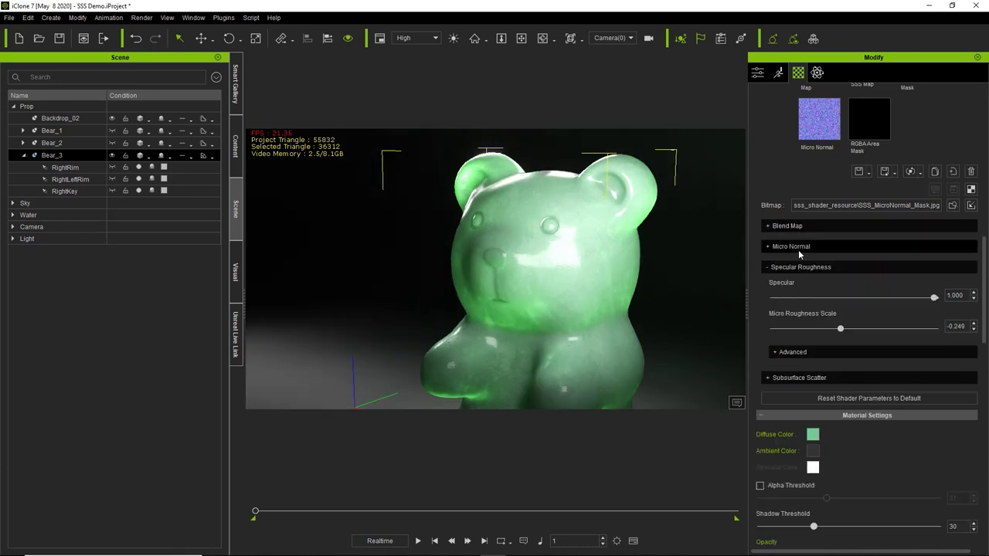
click(798, 249)
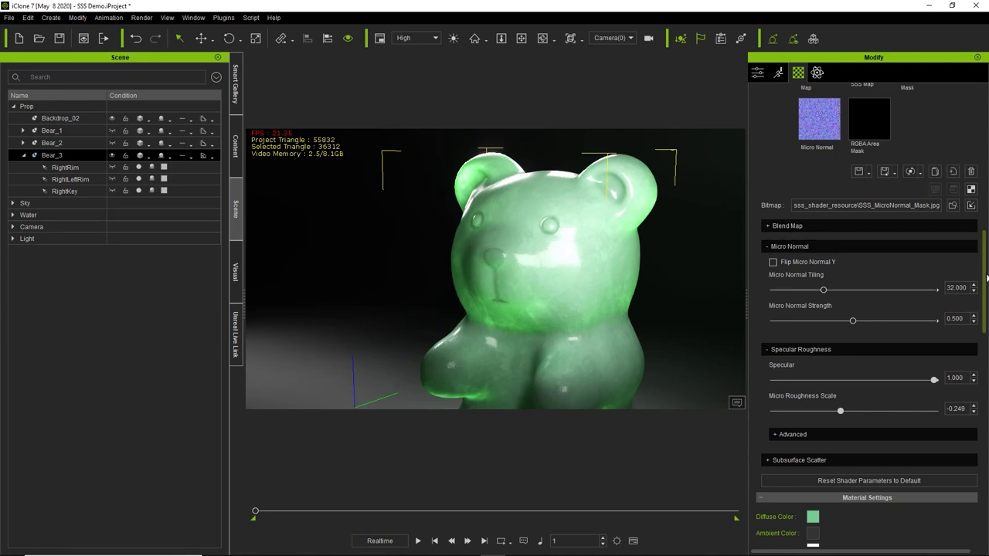
scroll(985, 278, up, 3)
scroll(927, 232, up, 1)
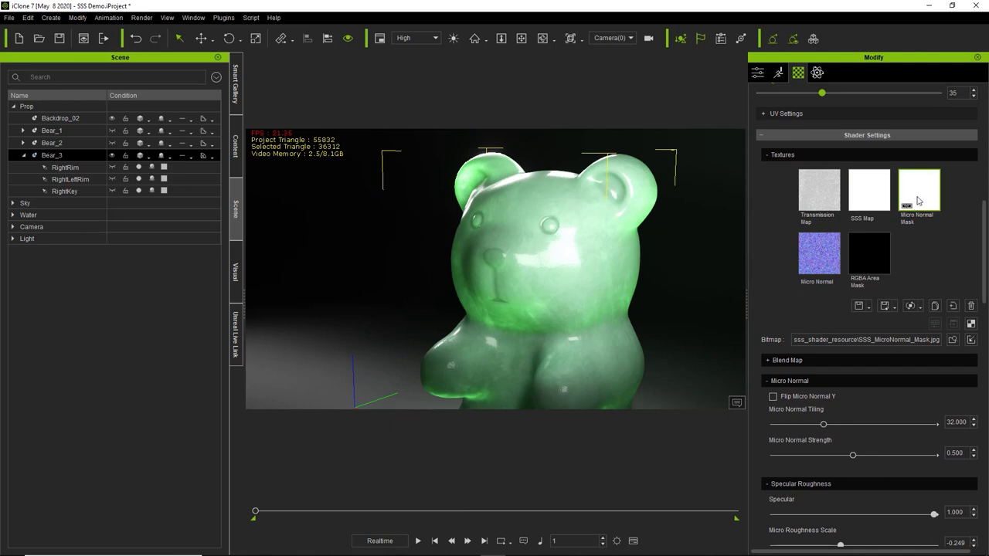
mouse_move(925, 203)
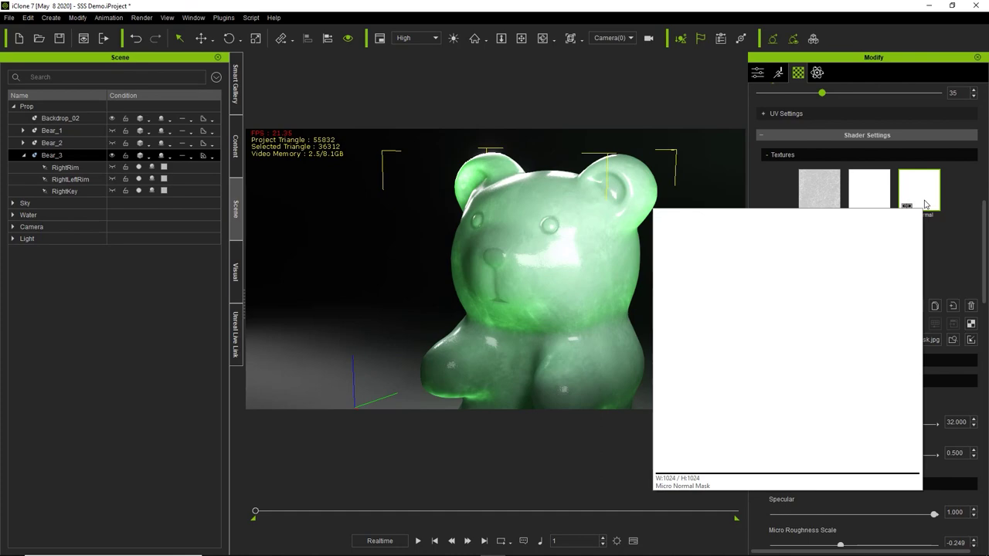
key(alt+Tab)
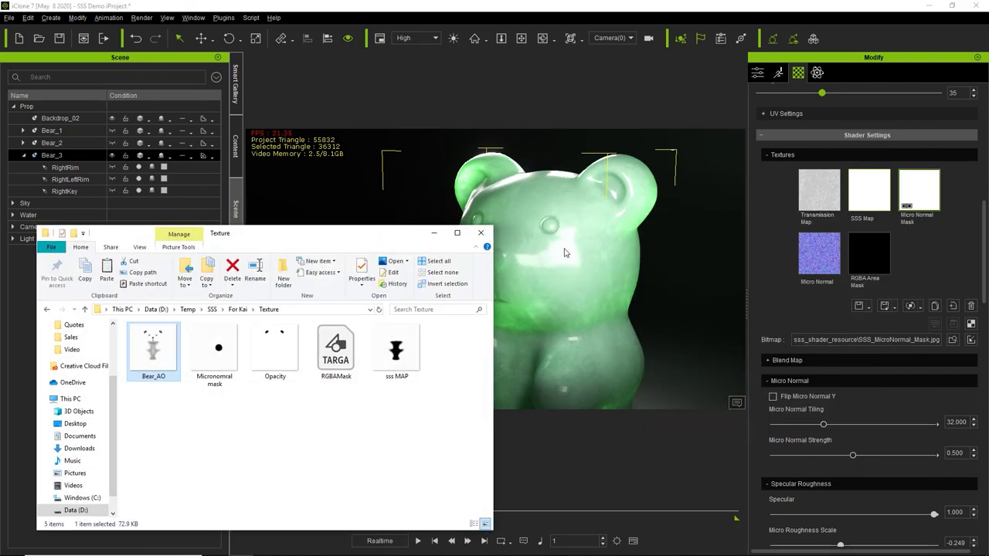
drag(217, 355, 927, 199)
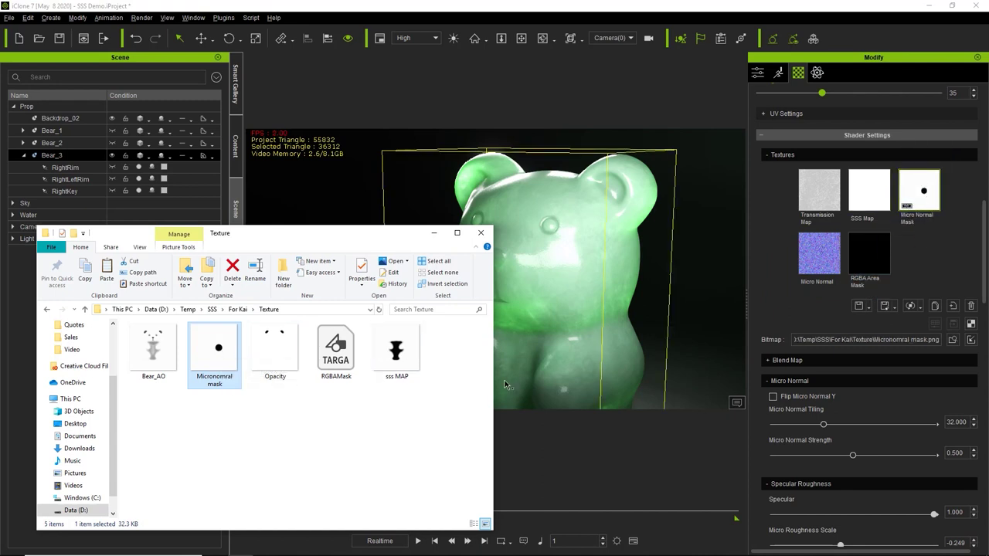
- Inspect the masked spot on the bear's arm up close and restore the default Micro Normal Mask texture
middle_drag(571, 391, 584, 276)
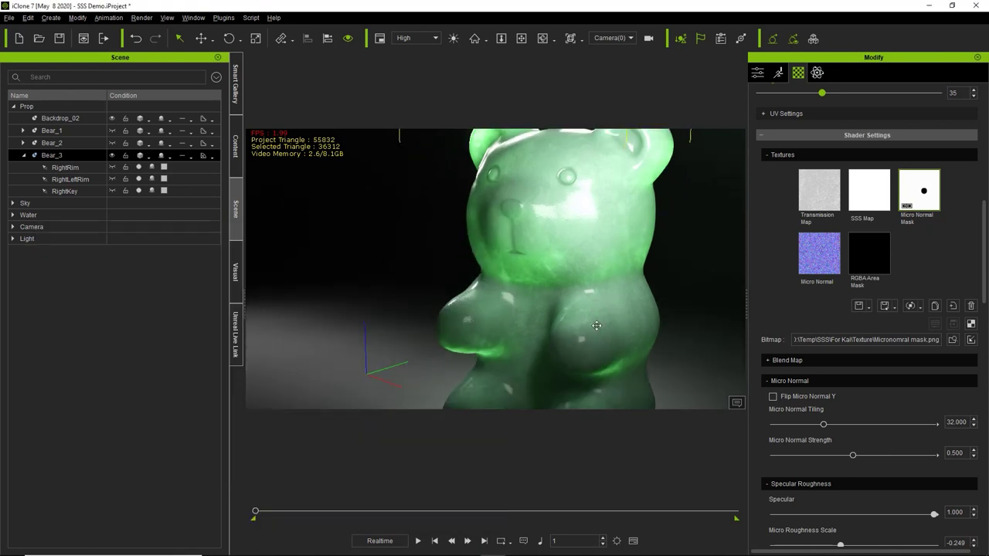
scroll(599, 282, up, 6)
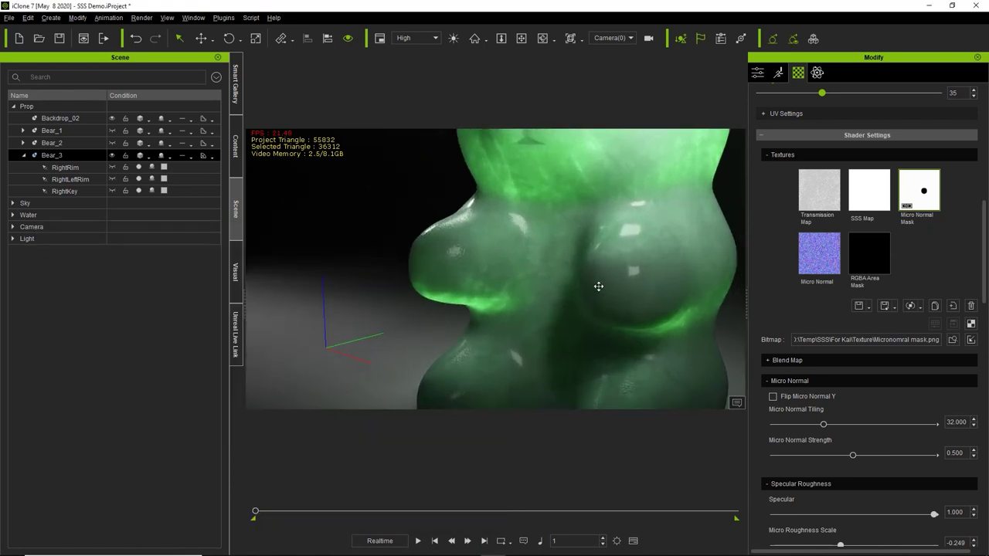
mouse_move(625, 285)
middle_down()
mouse_move(579, 283)
mouse_move(618, 286)
middle_up()
right_drag(412, 293, 567, 274)
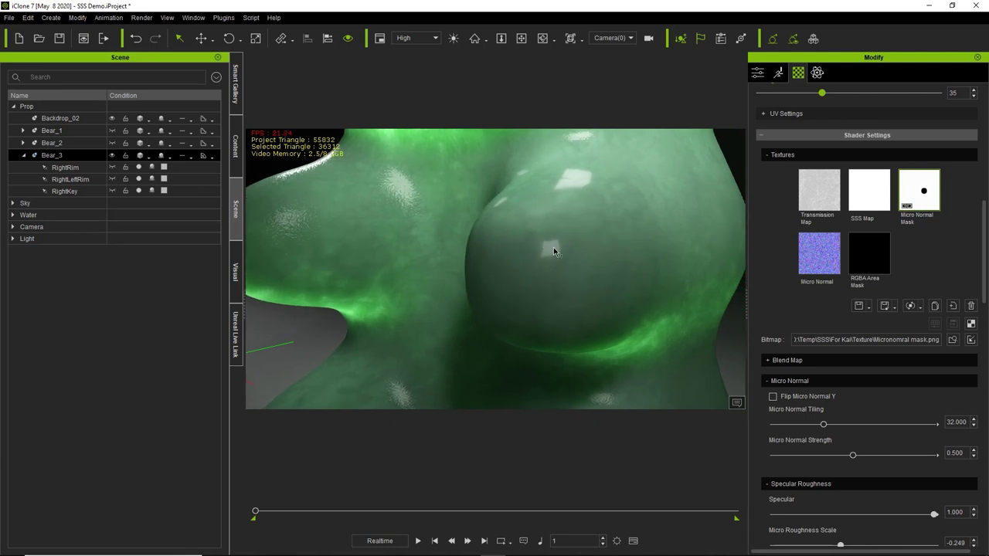
click(949, 311)
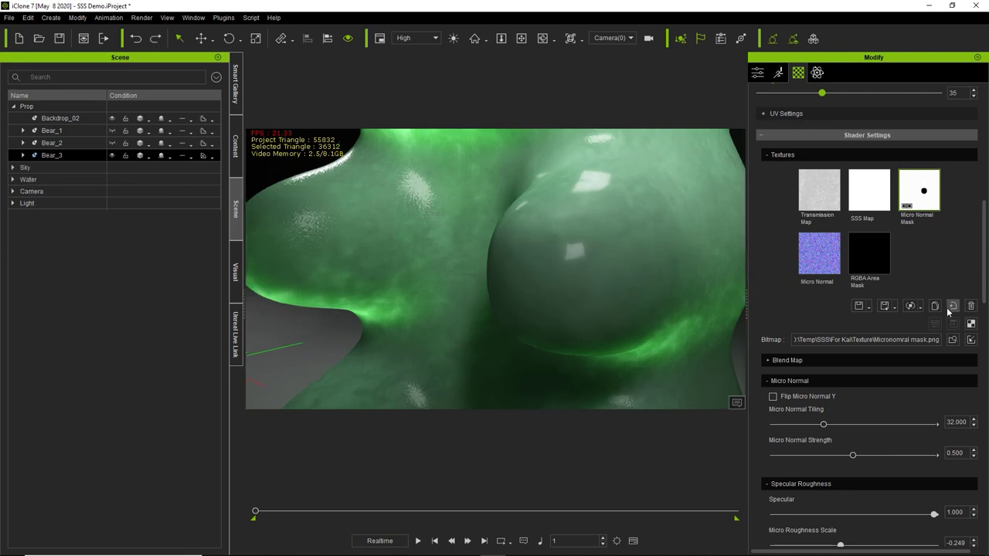
- Load the Micronomral mask image into the Micro Normal Mask channel again and compare the masked and unmasked arms
mouse_move(940, 212)
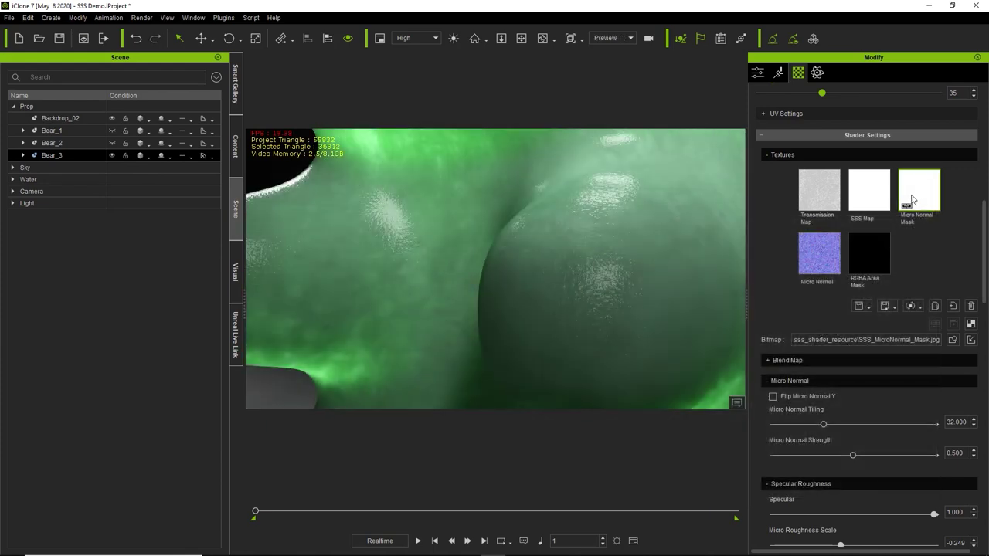
key(alt+Tab)
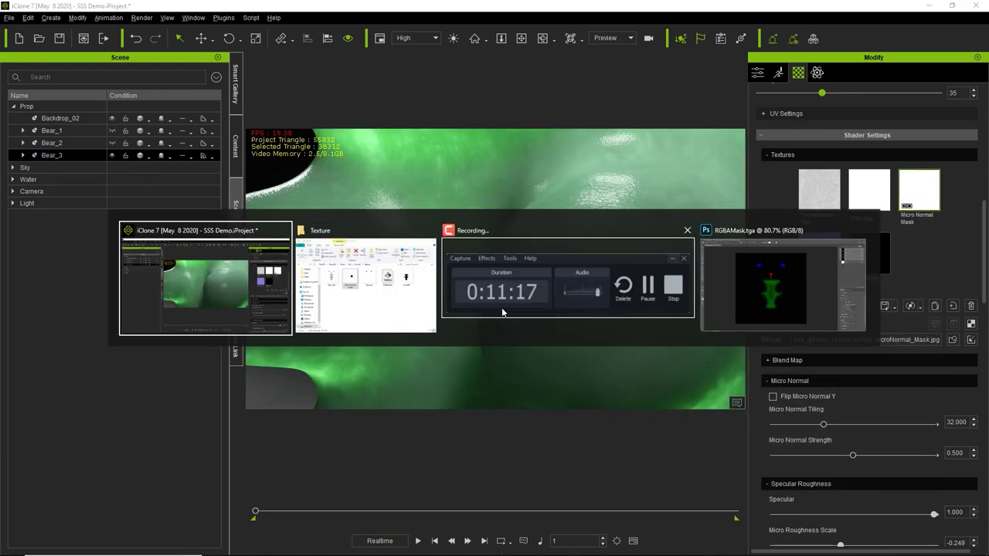
key(alt+Tab)
drag(220, 352, 918, 197)
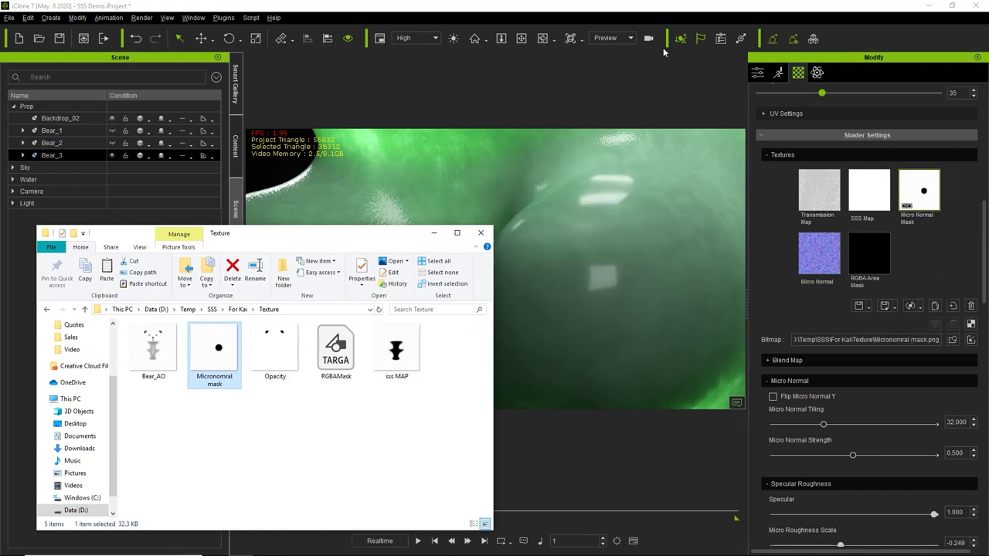
click(649, 271)
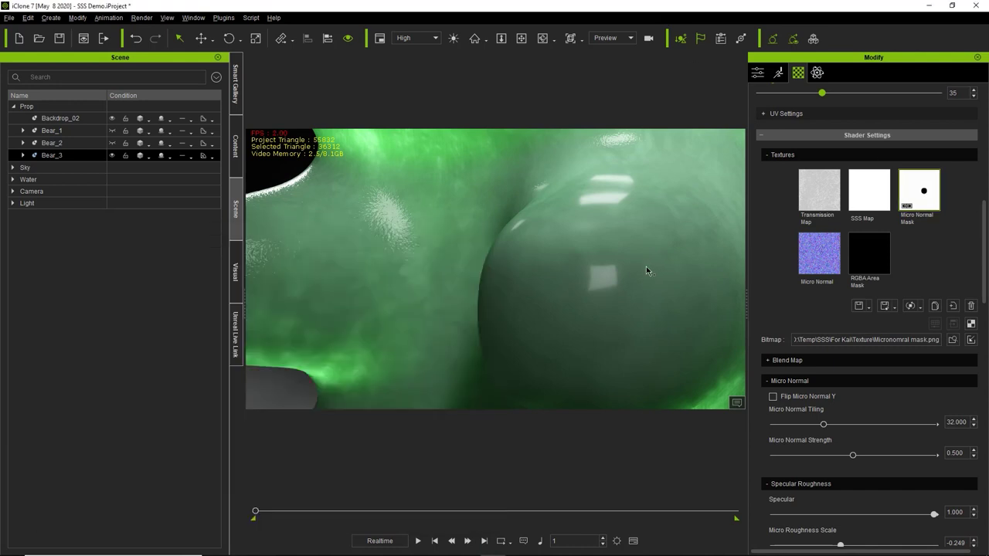
middle_drag(412, 329, 526, 325)
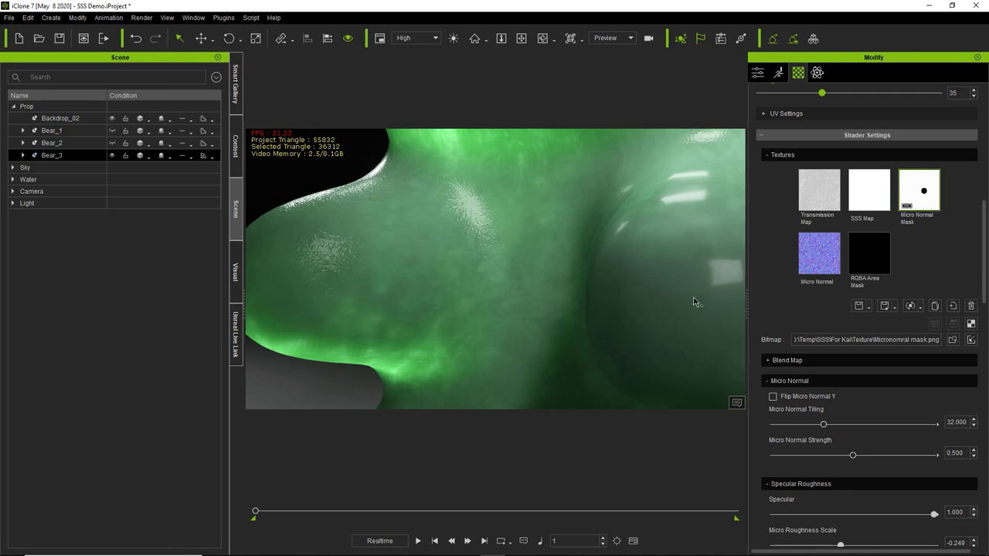
- Undo the last Micro Normal Mask replacement and collapse the Micro Normal settings
key(ctrl+z)
middle_drag(697, 297, 641, 293)
alt+right_drag(641, 293, 642, 304)
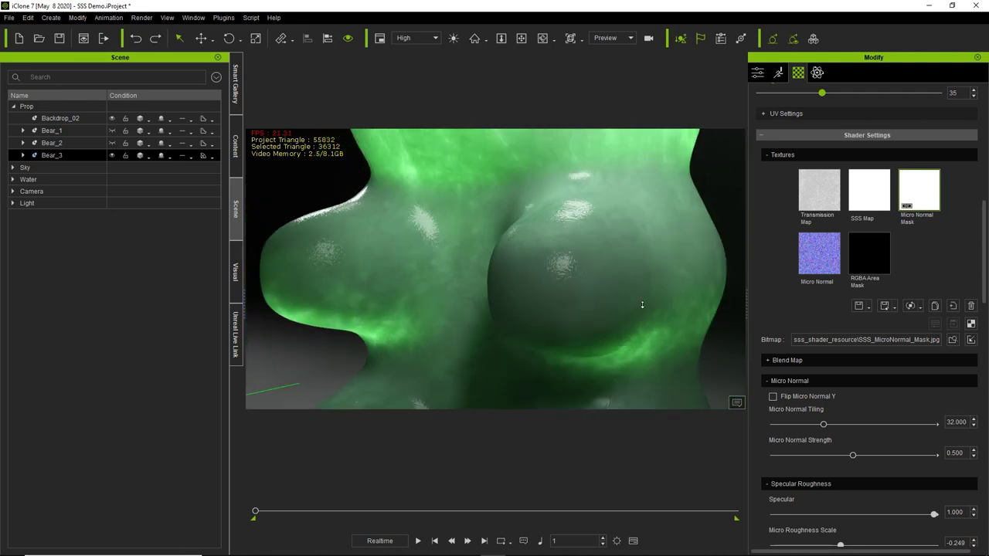
click(802, 381)
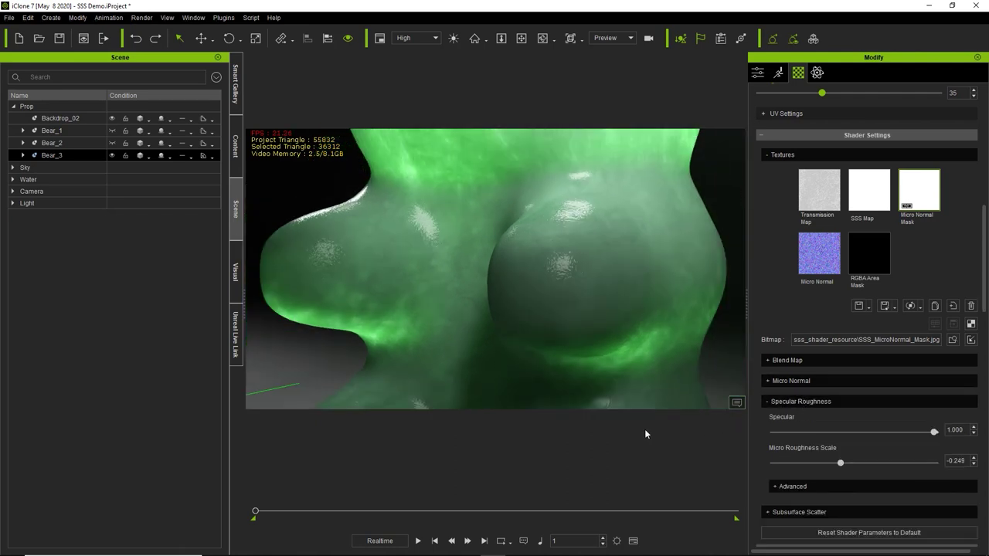
- With the whole bear in view, try a Specular value of 0.789 and raise it to 0.977
middle_drag(609, 297, 616, 243)
scroll(615, 253, down, 2)
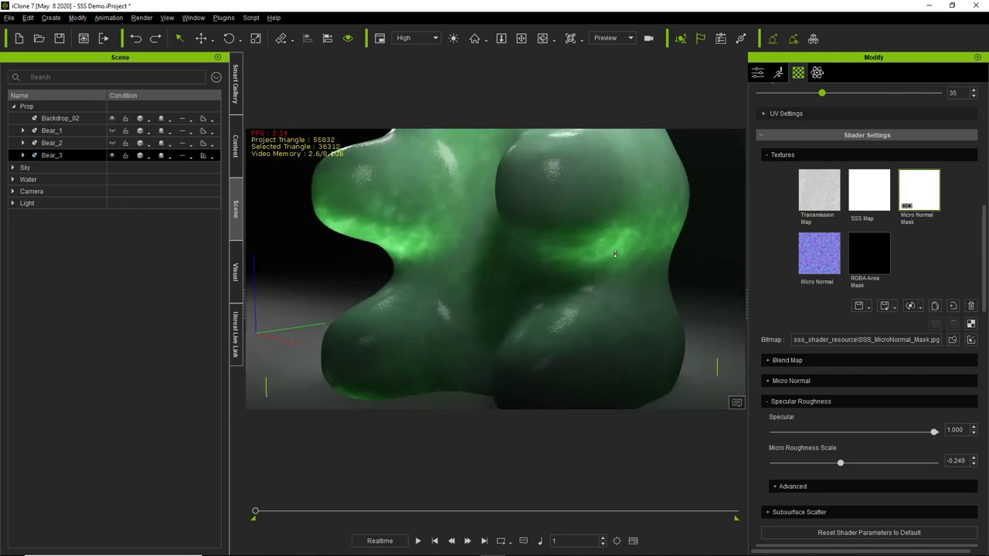
right_drag(590, 189, 600, 232)
middle_drag(490, 203, 500, 259)
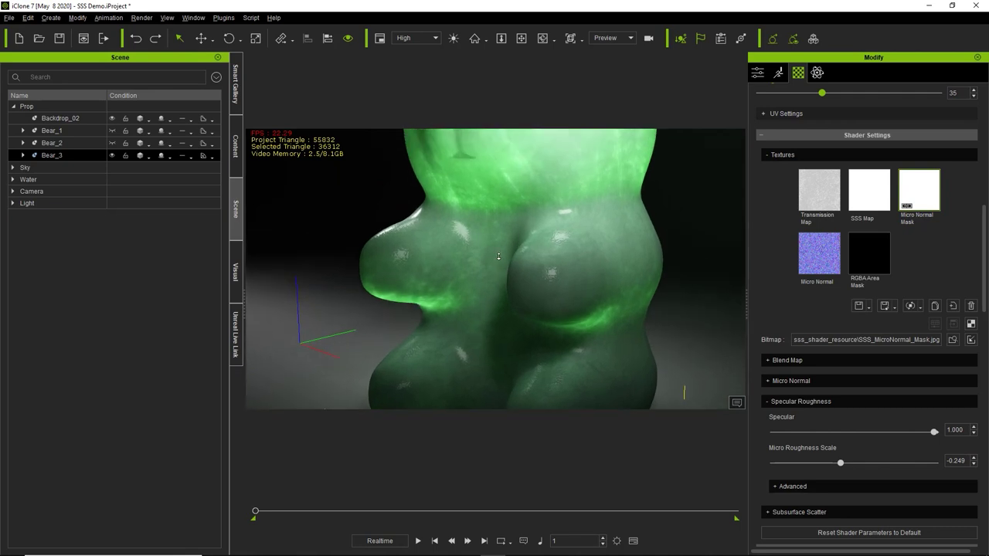
scroll(498, 278, down, 3)
middle_drag(537, 209, 534, 239)
scroll(547, 271, down, 2)
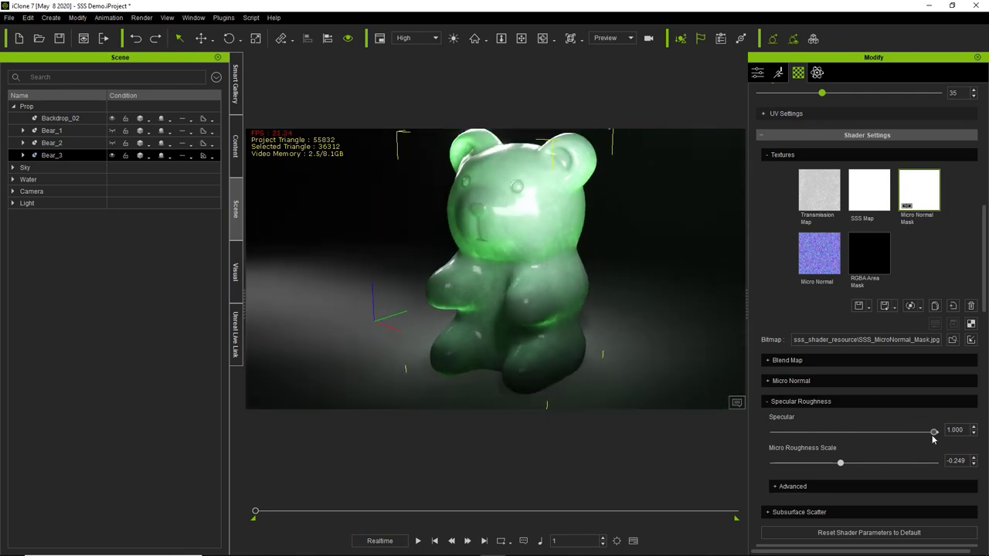
drag(933, 433, 900, 432)
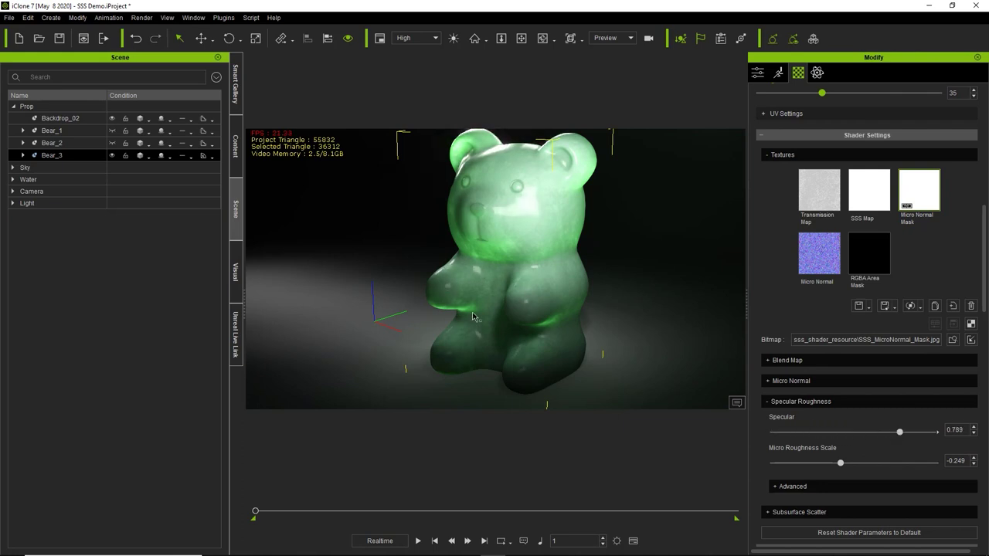
drag(899, 433, 931, 434)
- Set Micro Roughness Scale to 0.273 and check the highlights on the bear's body up close
middle_drag(601, 335, 603, 307)
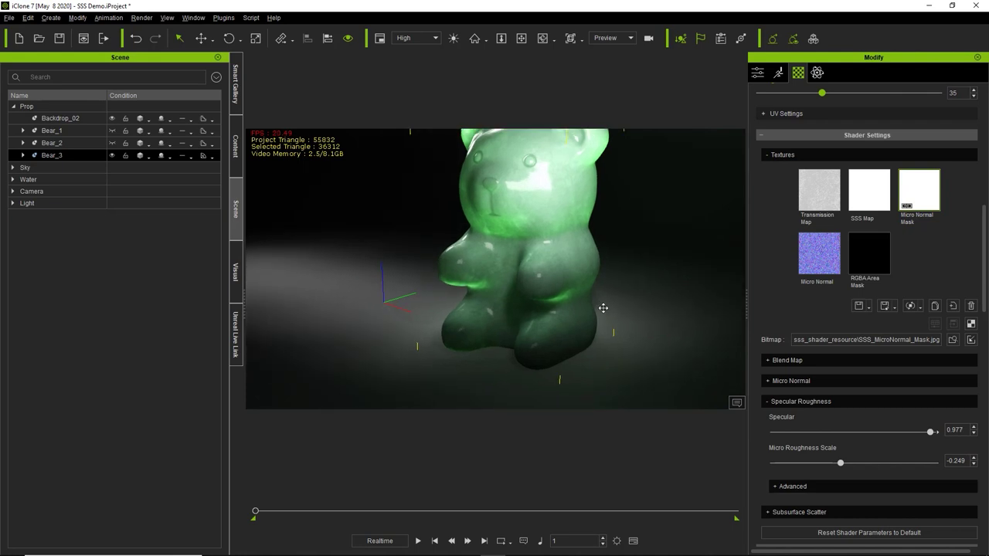
scroll(603, 308, up, 5)
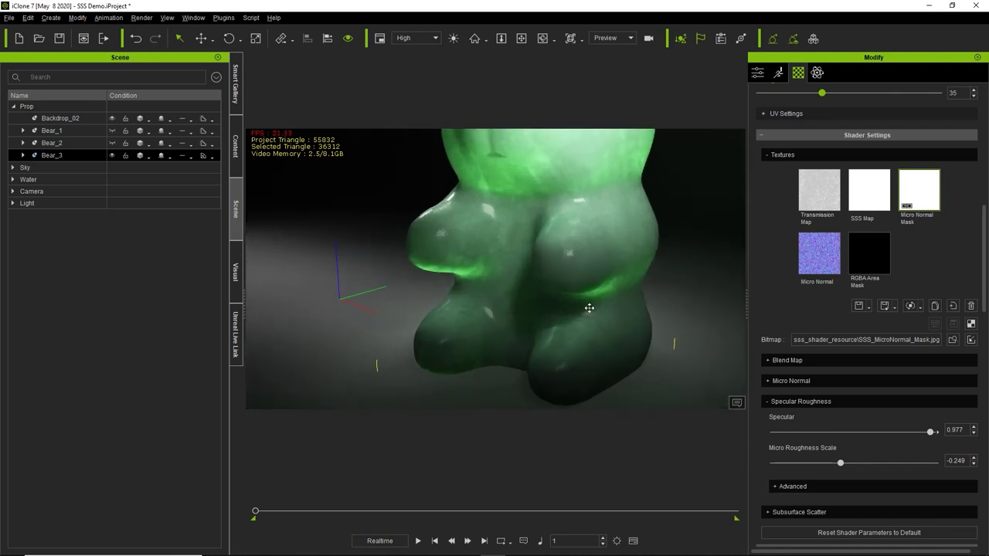
middle_drag(588, 308, 589, 303)
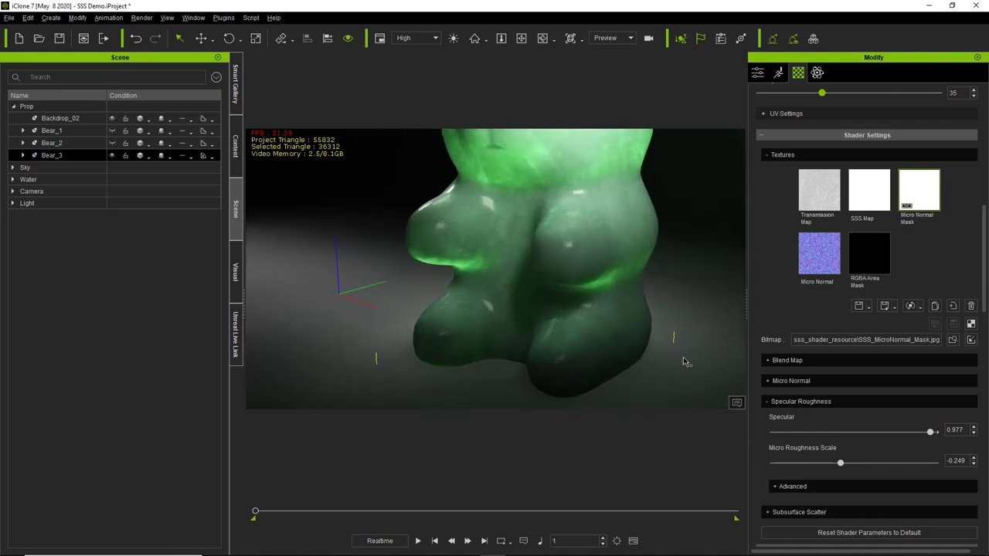
mouse_move(843, 464)
mouse_down()
mouse_move(889, 463)
mouse_move(818, 464)
mouse_move(891, 466)
mouse_move(870, 466)
mouse_up()
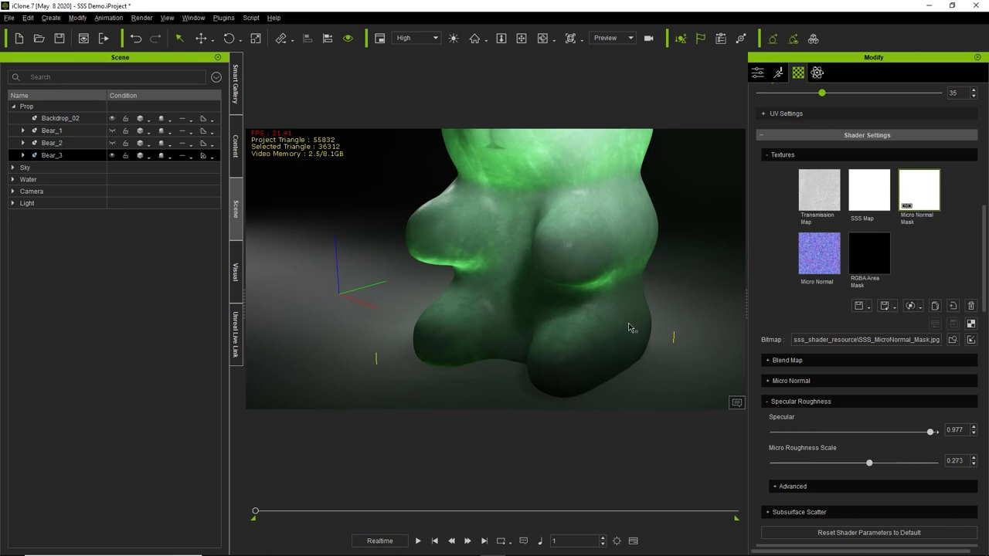
scroll(625, 297, up, 5)
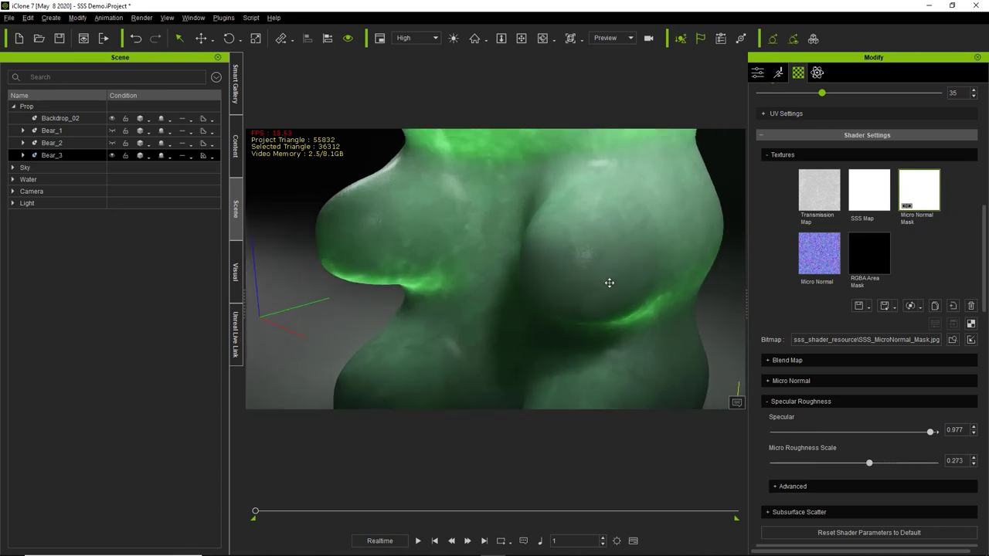
- Set Micro Roughness Scale to 0.043 and expand the advanced Specular Roughness settings
scroll(610, 283, up, 4)
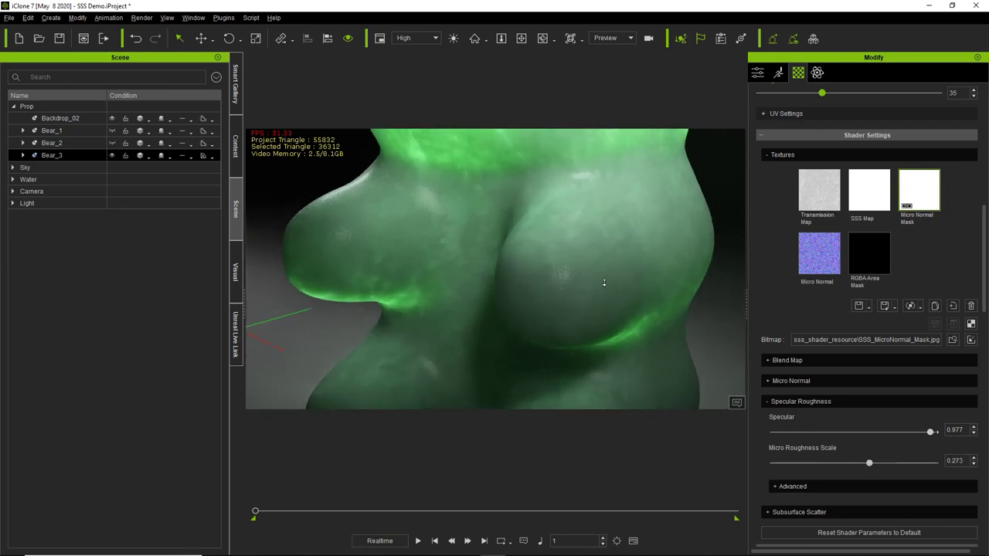
mouse_move(871, 466)
mouse_down()
mouse_move(771, 464)
mouse_move(877, 466)
mouse_move(842, 465)
mouse_move(870, 465)
mouse_move(859, 465)
mouse_up()
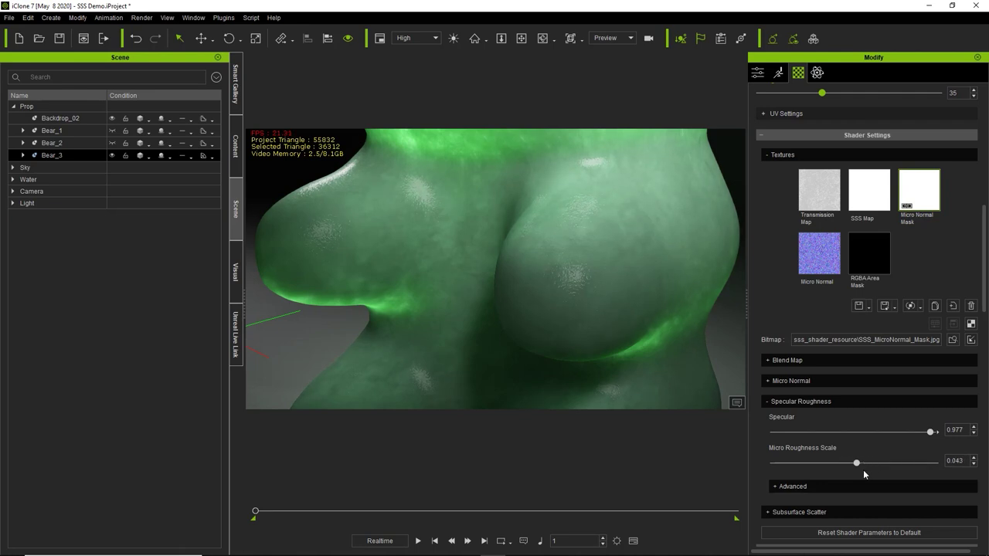
click(811, 486)
scroll(812, 483, down, 3)
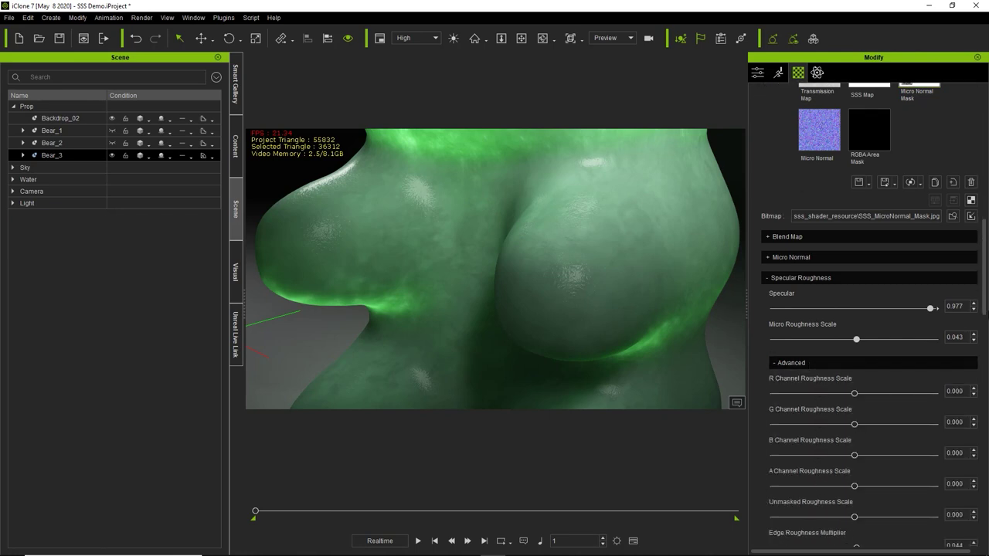
scroll(826, 286, down, 3)
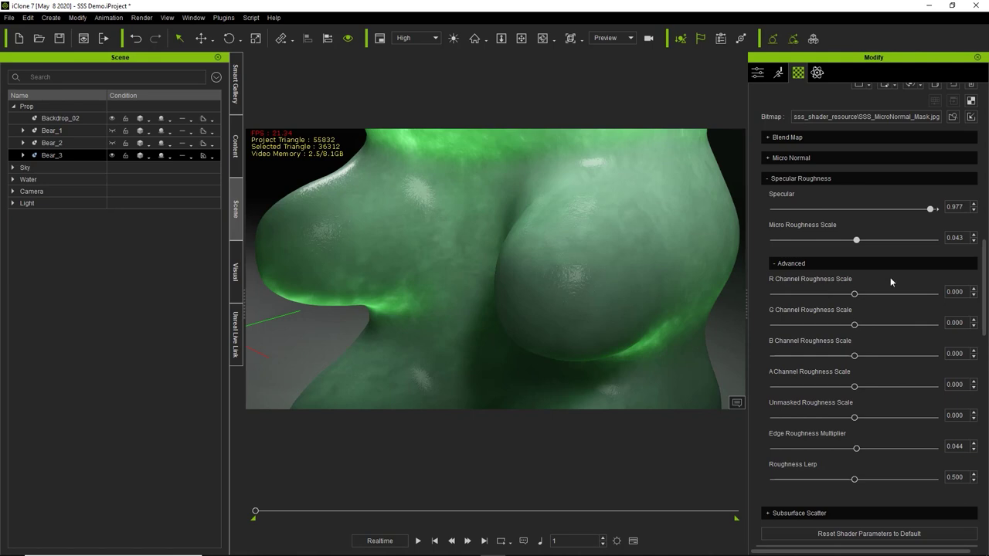
- Preview the RGBA Area Mask texture and return to the advanced roughness settings
drag(985, 271, 986, 213)
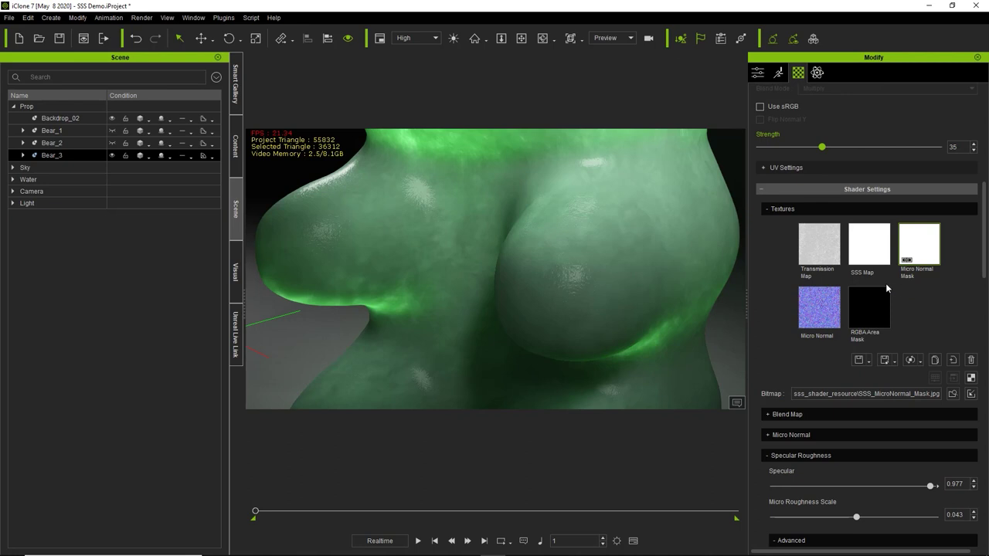
mouse_move(880, 314)
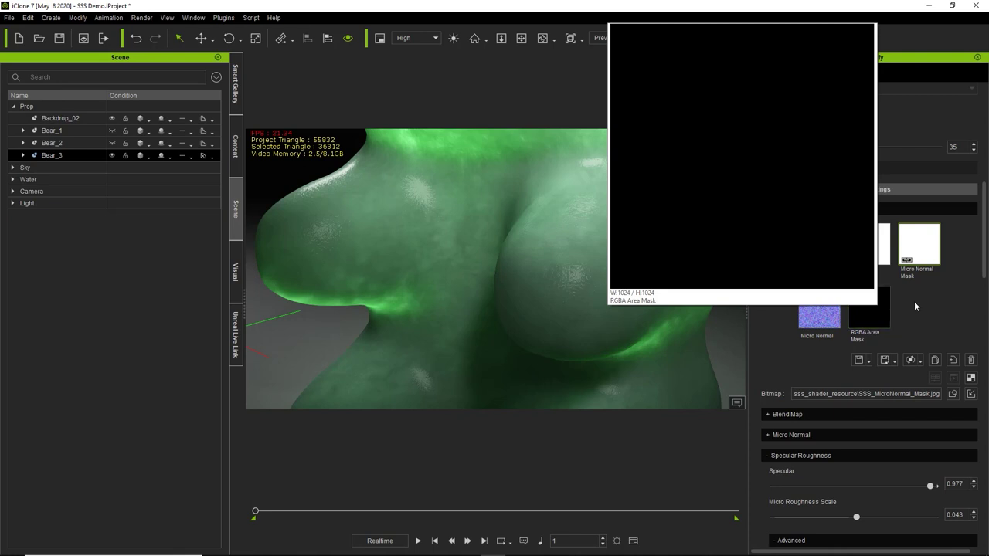
drag(984, 265, 984, 339)
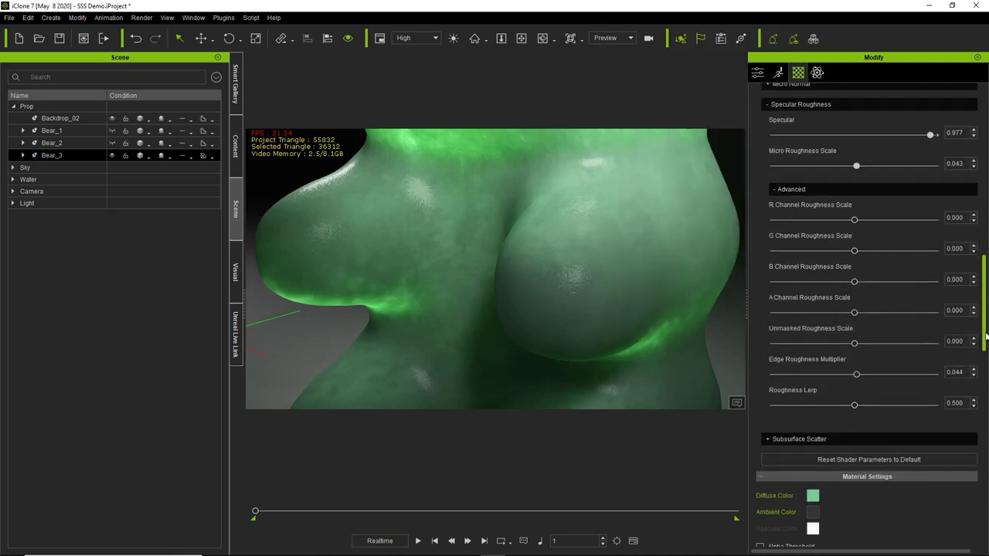
- Try R, G and B Channel Roughness Scale values of 0.053, -1.500 and 0.053, and undo them
drag(858, 219, 793, 262)
drag(854, 282, 856, 288)
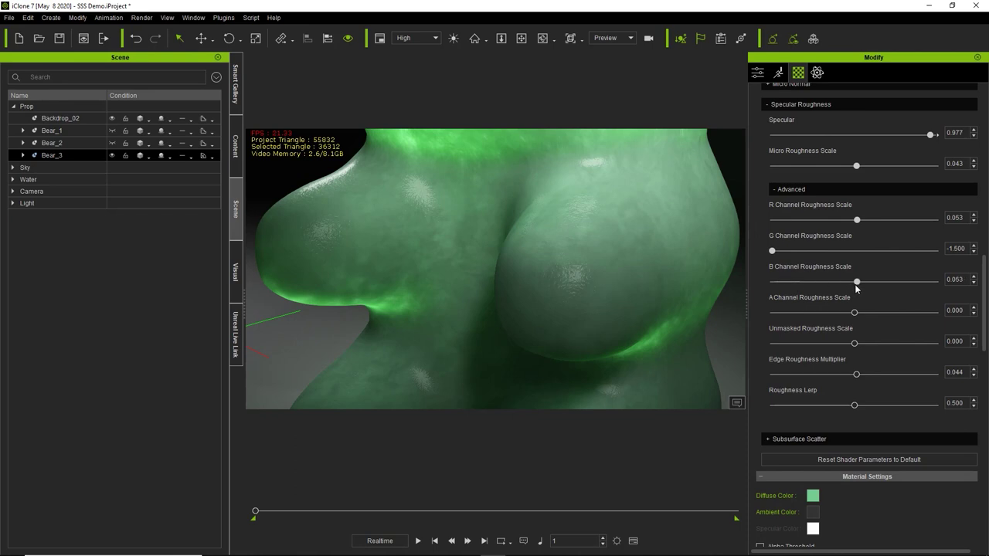
double_click(820, 268)
key(ctrl+z)
- Switch to Photoshop and examine the Red, Green, Blue and Alpha 1 channels of RGBAMask.tga by toggling their visibility
key(alt+Tab)
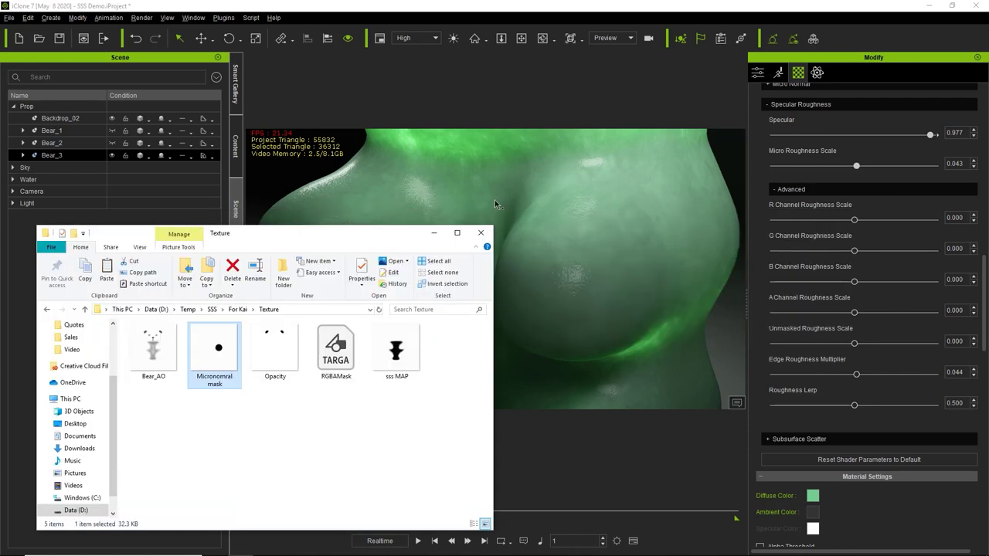
key(alt+Tab)
key(Tab)
key(Tab)
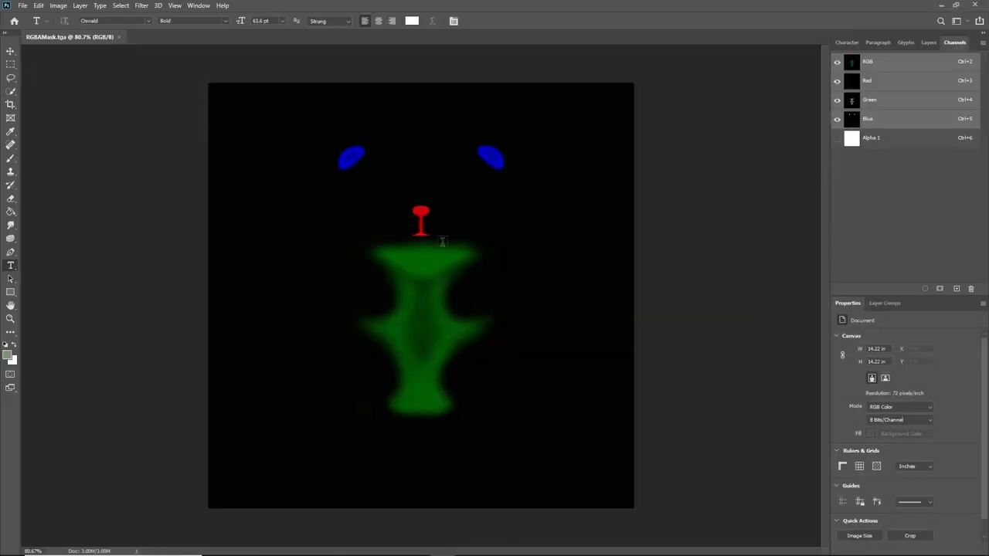
click(837, 81)
click(837, 101)
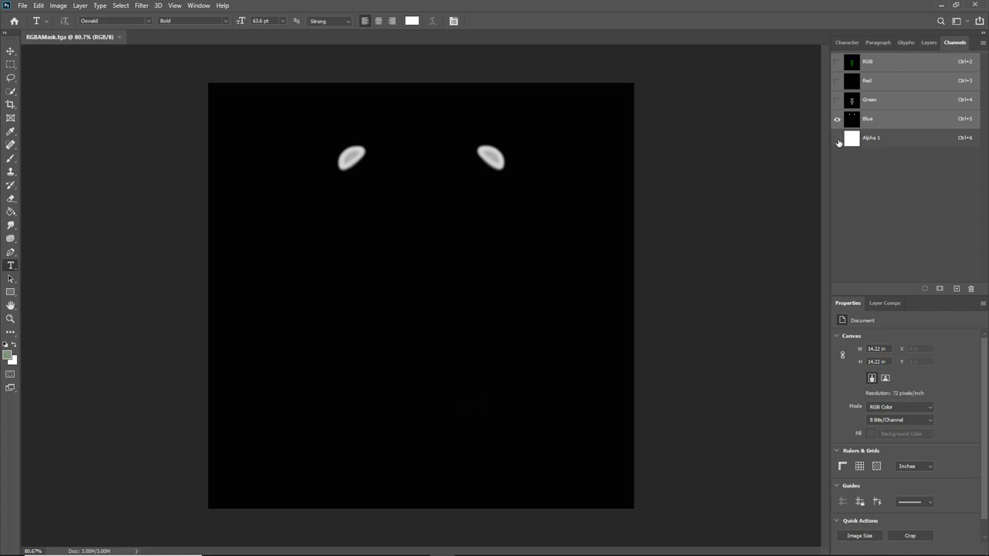
click(837, 119)
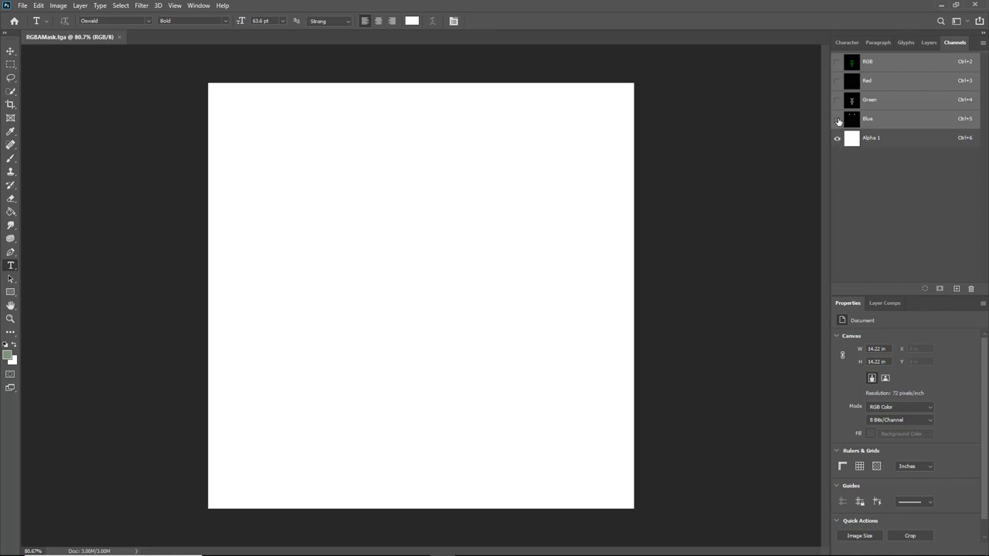
click(837, 119)
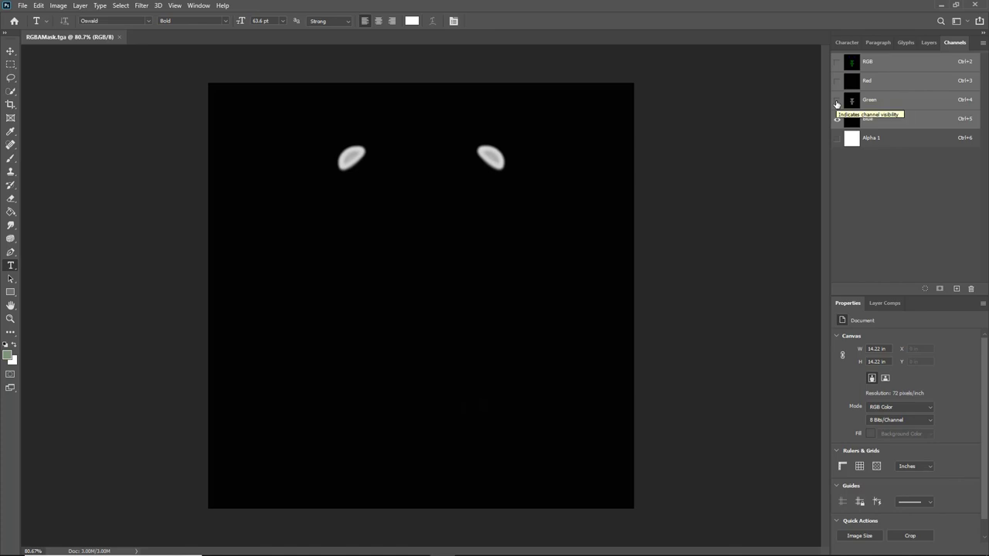
click(837, 101)
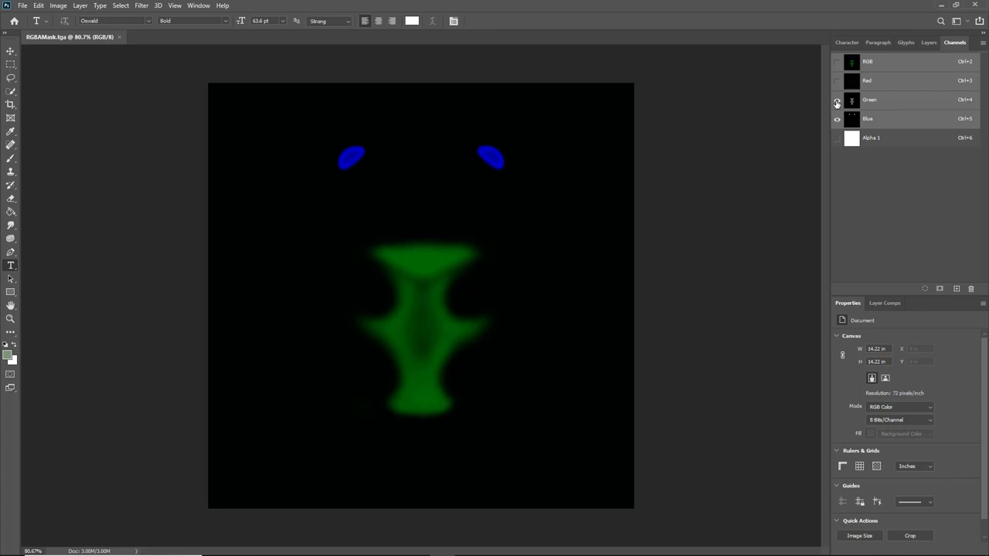
click(837, 83)
click(975, 6)
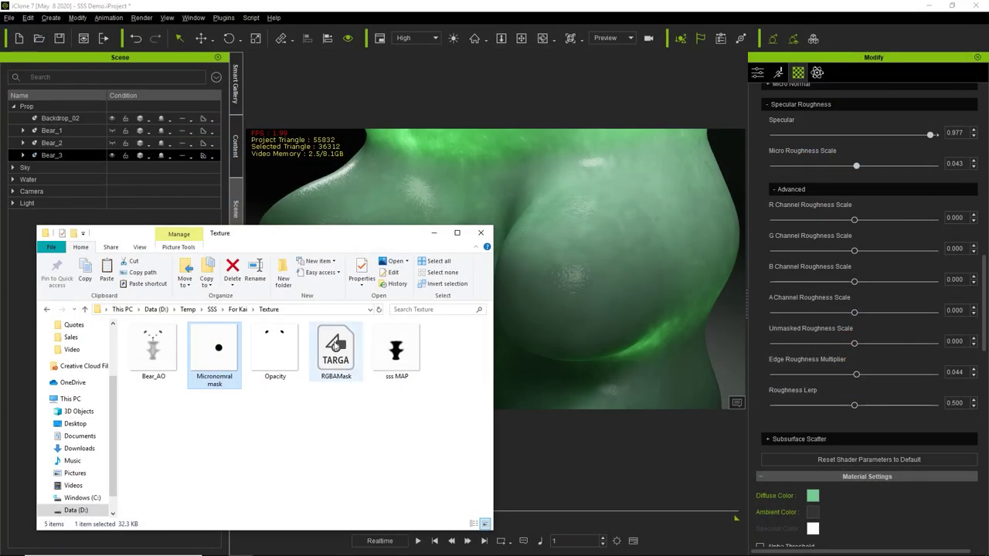
- Load the RGBAMask image from the Texture folder into the RGBA Area Mask channel and preview it
click(334, 346)
drag(986, 303, 986, 241)
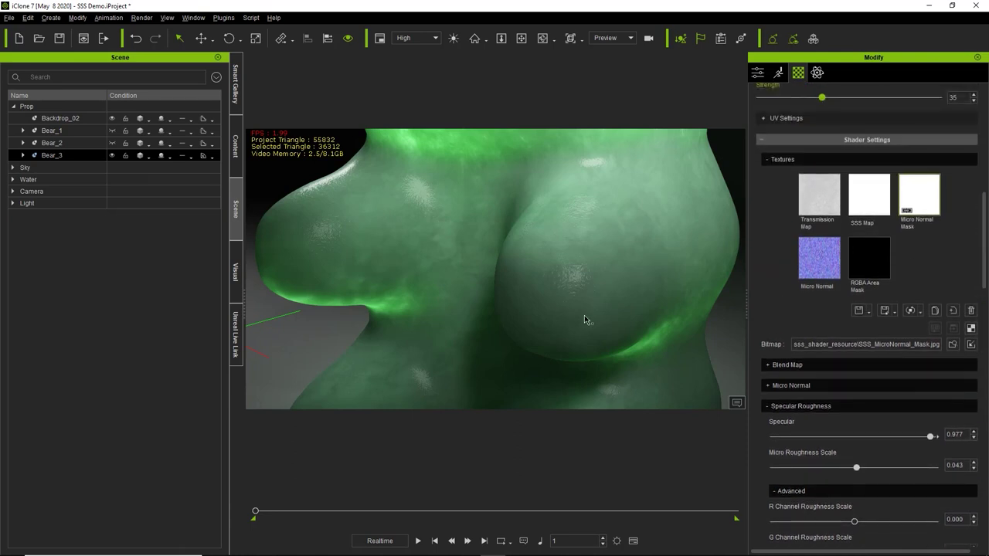
key(alt+Tab)
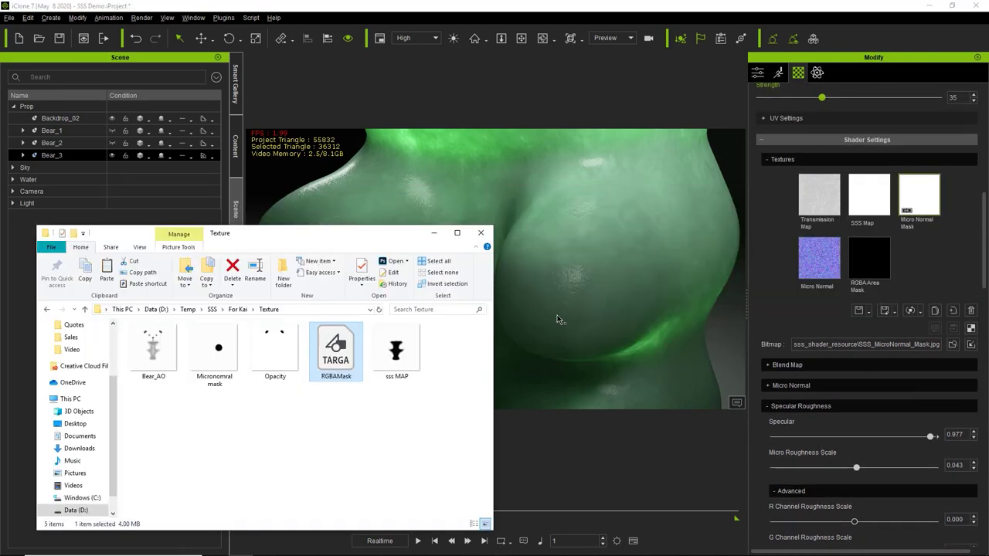
drag(334, 361, 869, 266)
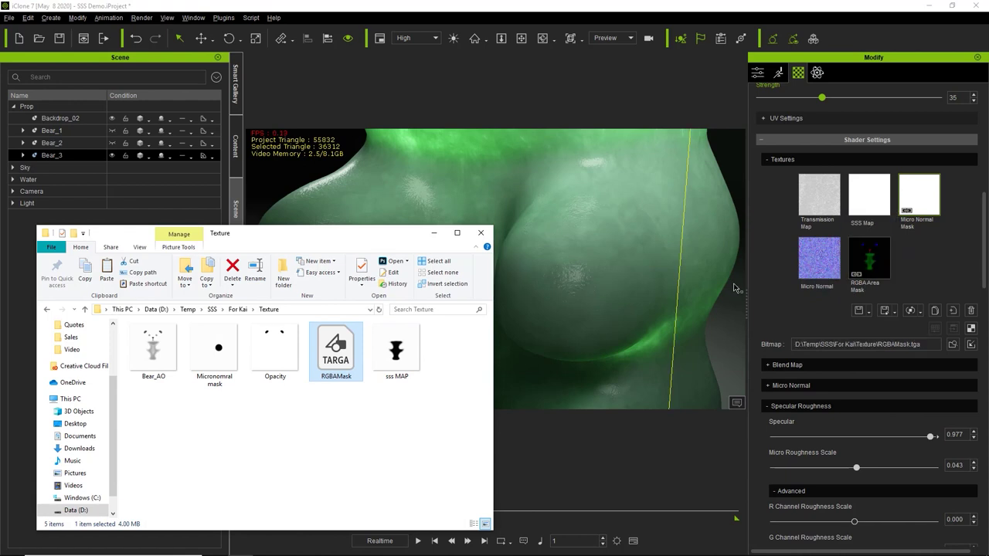
click(433, 233)
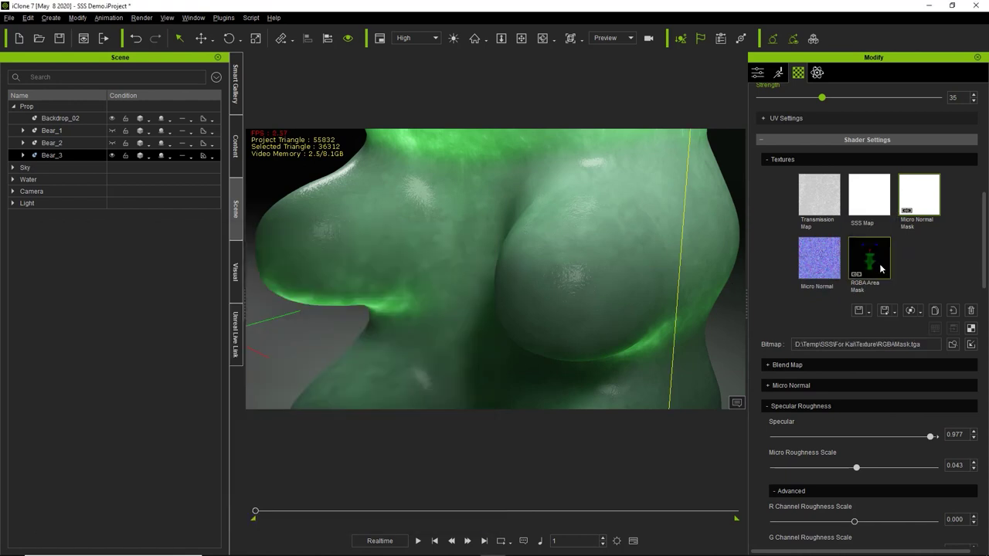
mouse_move(881, 268)
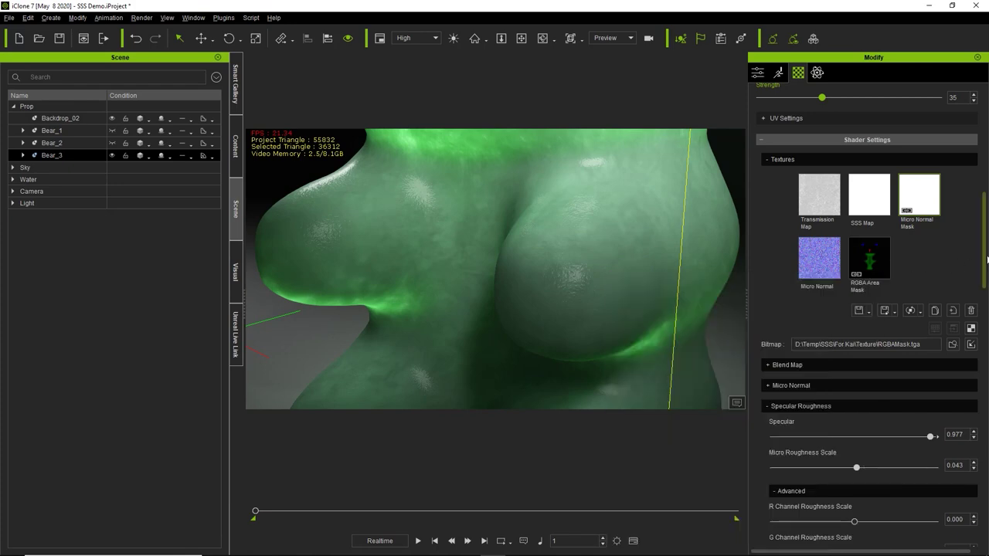
- Try different R Channel Roughness Scale values on the bear's nose and mouth, including -0.196, and leave it at -0.072
scroll(610, 207, down, 5)
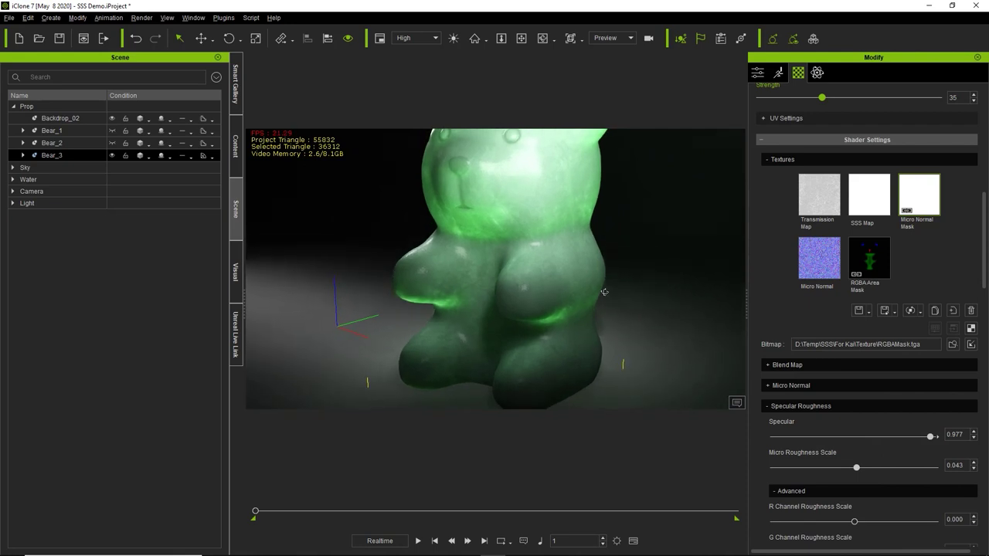
scroll(615, 254, down, 4)
middle_drag(572, 279, 575, 271)
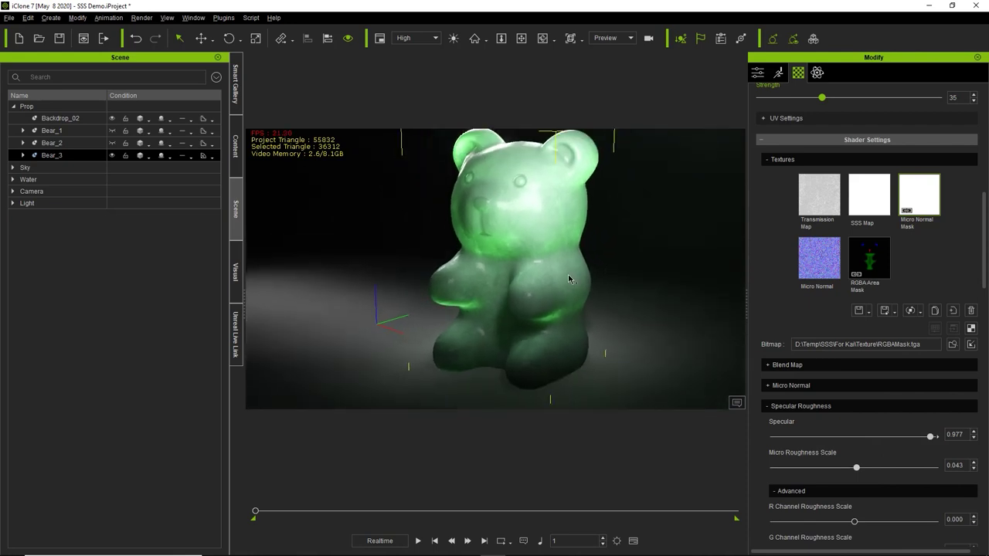
scroll(986, 274, down, 5)
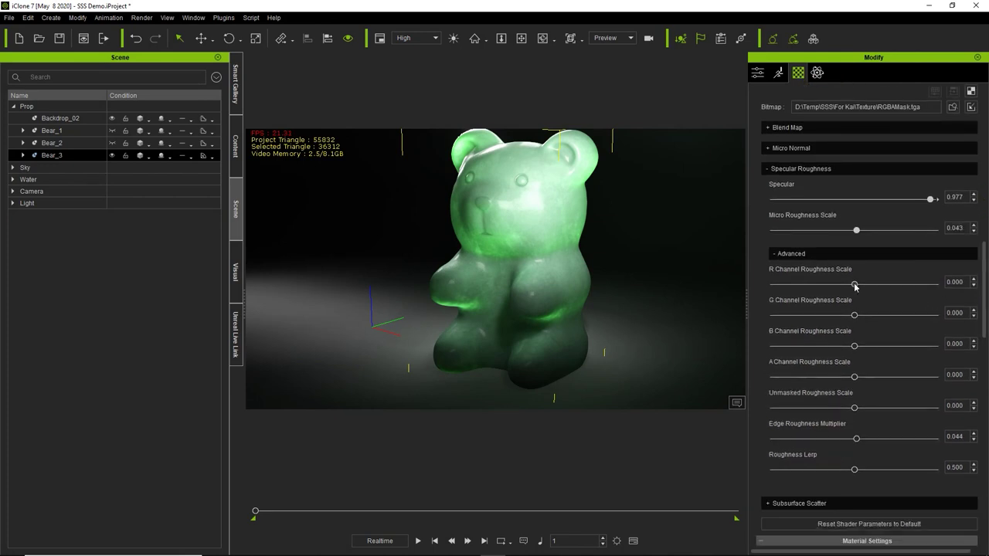
mouse_move(987, 290)
mouse_down()
mouse_move(987, 246)
mouse_move(987, 271)
mouse_up()
scroll(489, 269, up, 10)
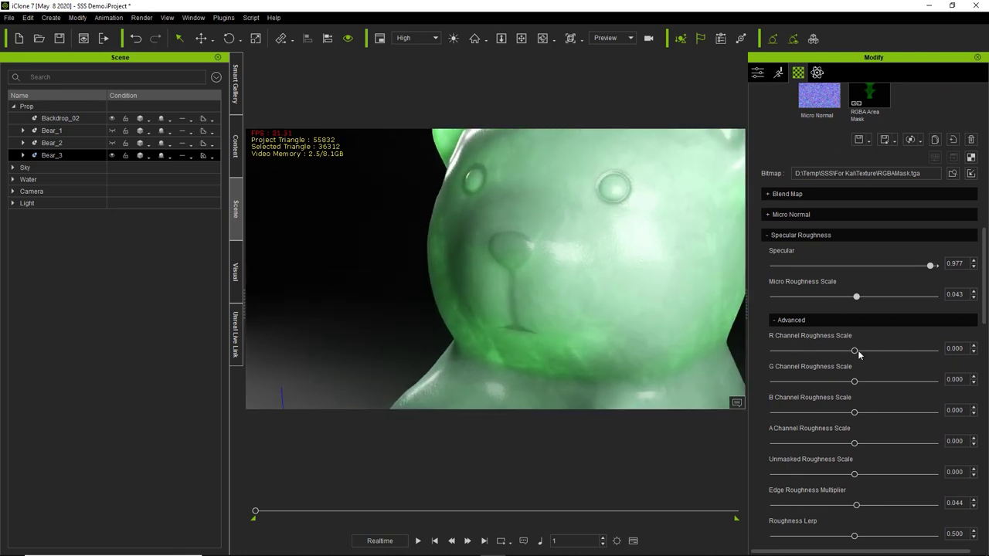
mouse_move(847, 350)
mouse_down()
mouse_move(788, 352)
mouse_move(920, 351)
mouse_move(784, 350)
mouse_up()
drag(784, 350, 845, 350)
scroll(515, 261, down, 3)
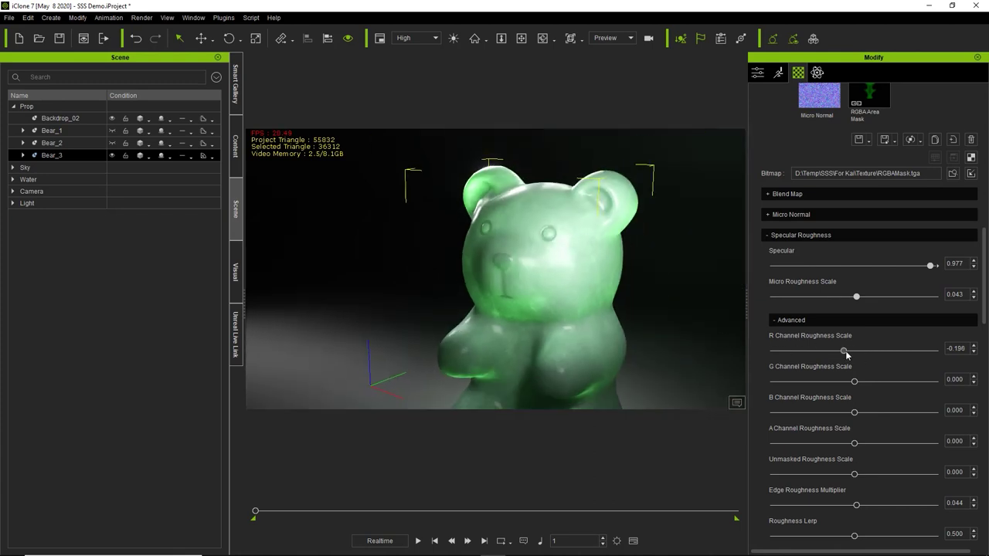
drag(806, 352, 850, 351)
- Set G Channel Roughness Scale to -0.043 for the bear's body and B Channel Roughness Scale to 0.014 for the ears
middle_drag(584, 358, 597, 282)
mouse_move(853, 381)
mouse_down()
mouse_move(923, 381)
mouse_move(819, 382)
mouse_move(927, 382)
mouse_move(819, 394)
mouse_move(850, 394)
mouse_up()
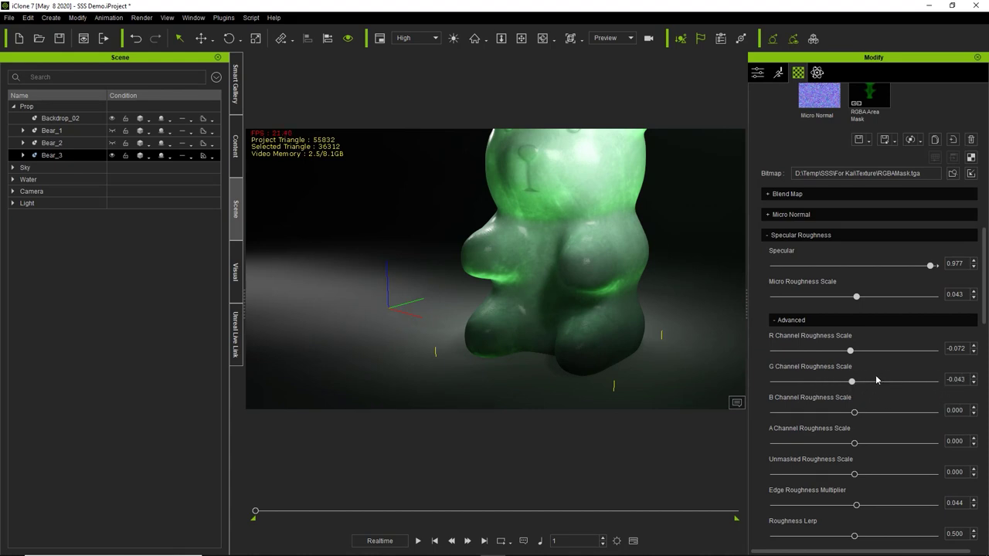
scroll(864, 390, up, 3)
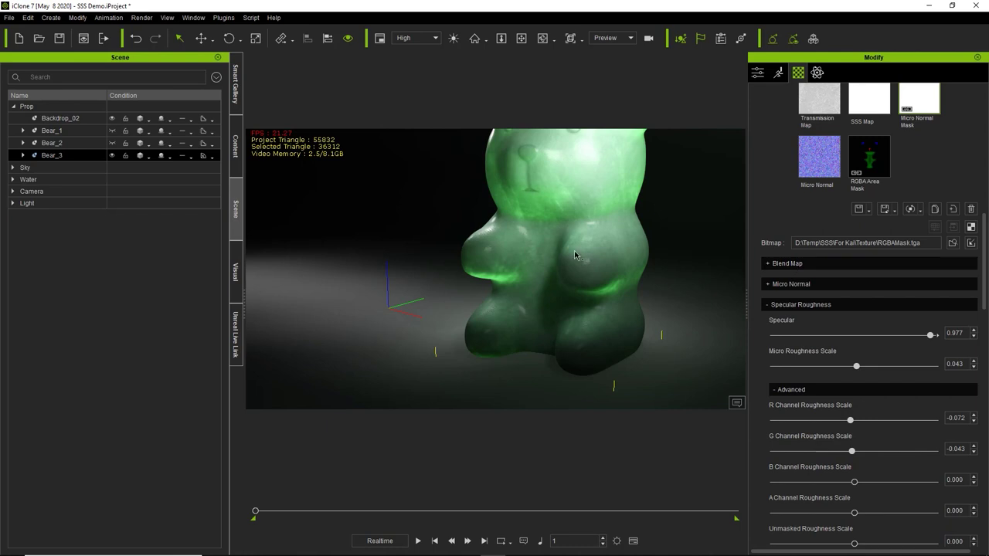
drag(566, 256, 582, 270)
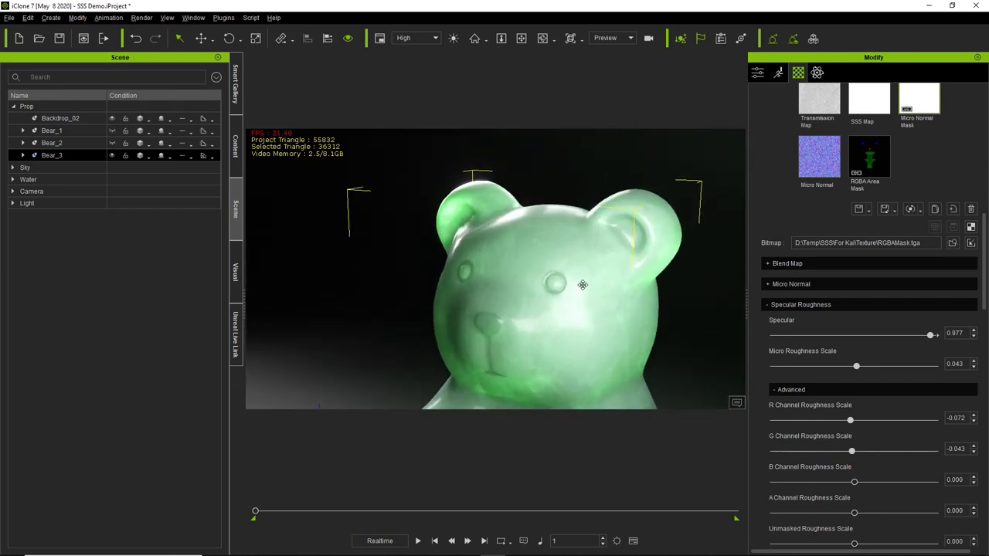
mouse_move(874, 486)
mouse_down()
mouse_move(922, 479)
mouse_move(792, 485)
mouse_move(880, 483)
mouse_move(836, 483)
mouse_move(855, 484)
mouse_up()
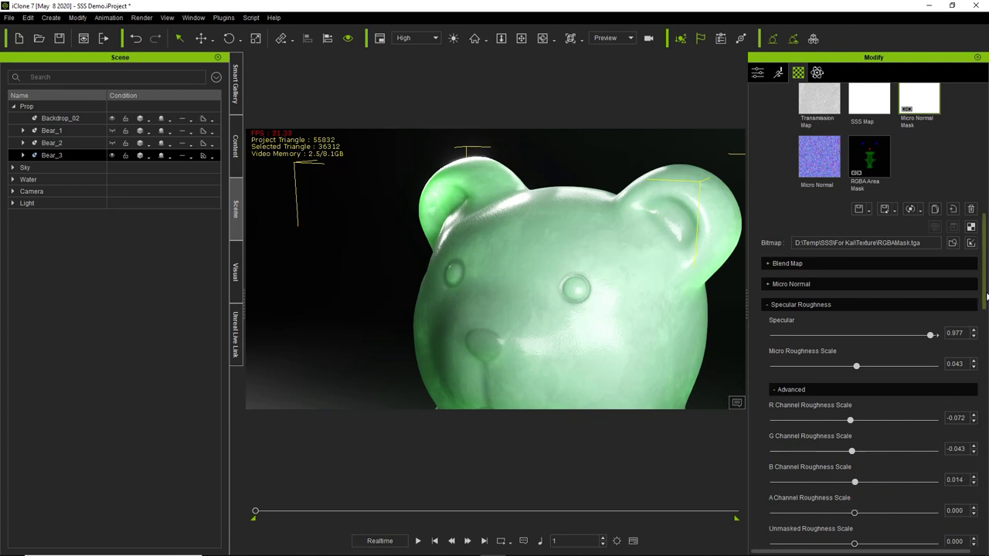
- With the whole bear in view, set A Channel Roughness Scale to -0.043 and Unmasked Roughness Scale to 0.024
scroll(883, 383, down, 3)
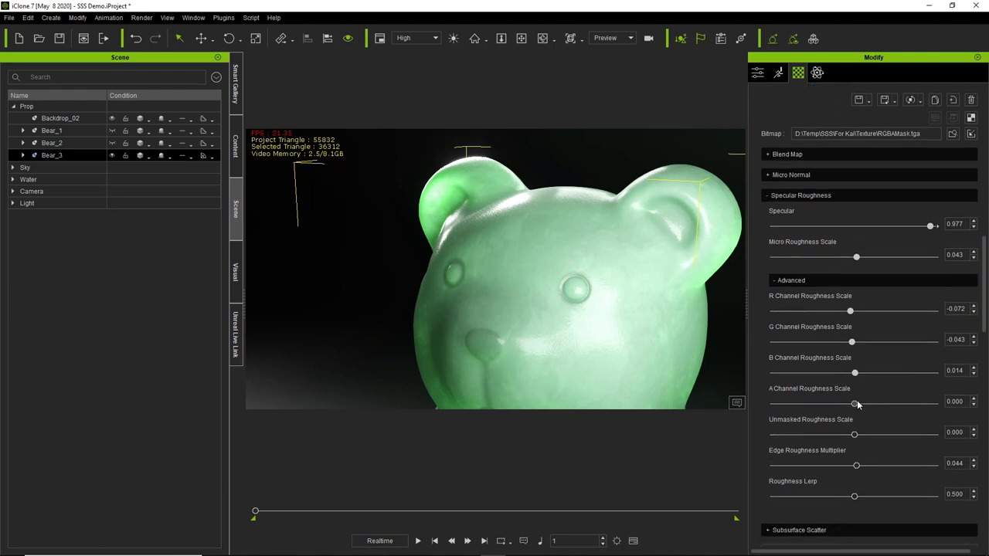
alt+drag(649, 312, 656, 240)
alt+right_drag(655, 240, 660, 289)
alt+drag(641, 308, 640, 284)
alt+right_drag(641, 283, 641, 302)
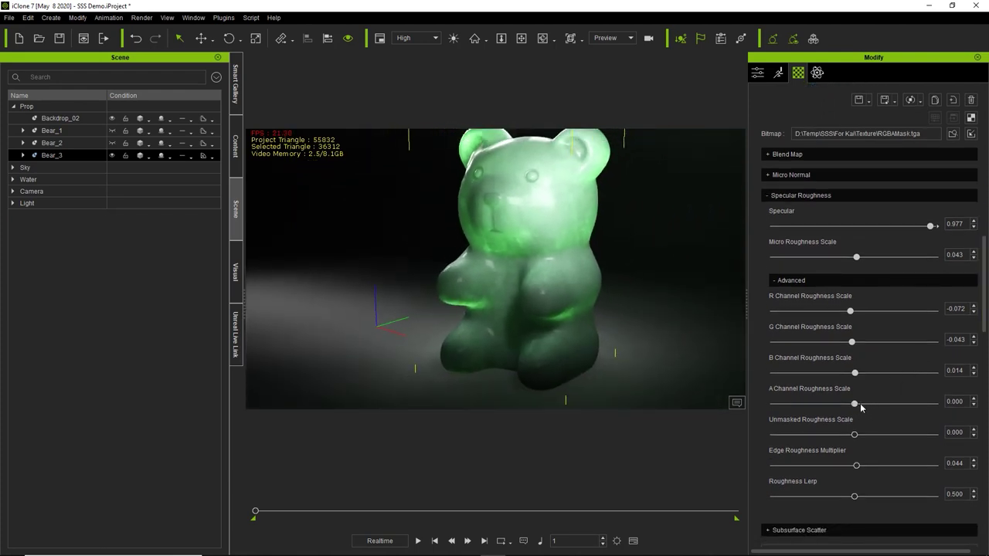
mouse_move(856, 404)
mouse_down()
mouse_move(923, 407)
mouse_move(816, 408)
mouse_move(905, 405)
mouse_move(851, 405)
mouse_move(855, 435)
mouse_move(920, 437)
mouse_move(775, 440)
mouse_move(891, 441)
mouse_move(855, 445)
mouse_up()
scroll(575, 323, up, 3)
middle_drag(583, 244, 580, 274)
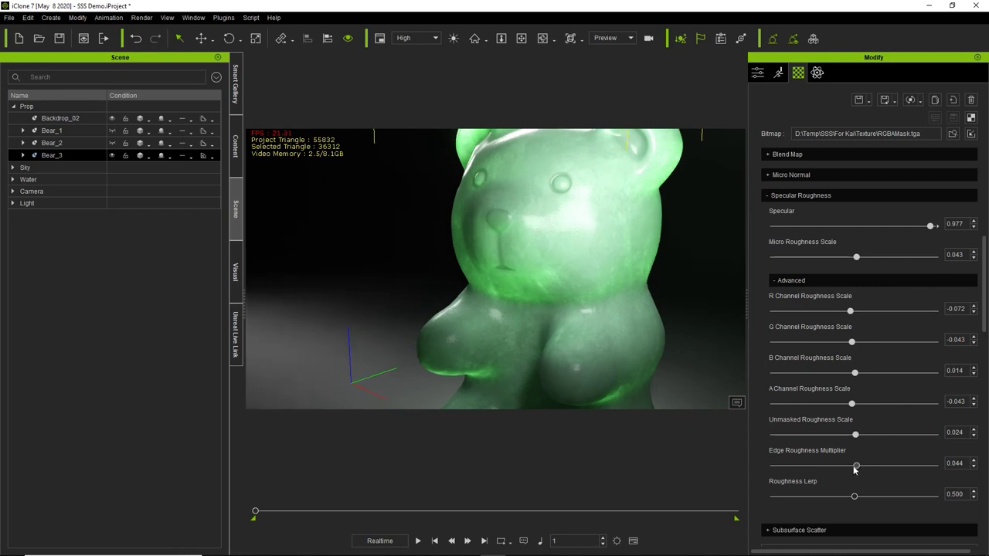
- Try Edge Roughness Multiplier values of -0.177 and -0.781 on the bear's head and leave it at -0.235
mouse_move(866, 466)
mouse_down()
mouse_move(938, 466)
mouse_move(845, 467)
mouse_up()
right_drag(570, 258, 609, 276)
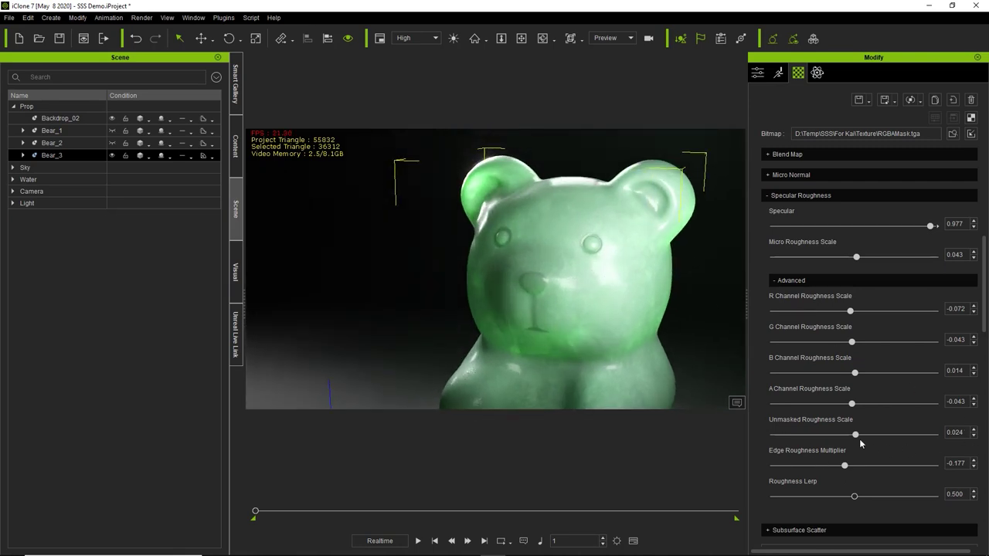
drag(854, 465, 810, 469)
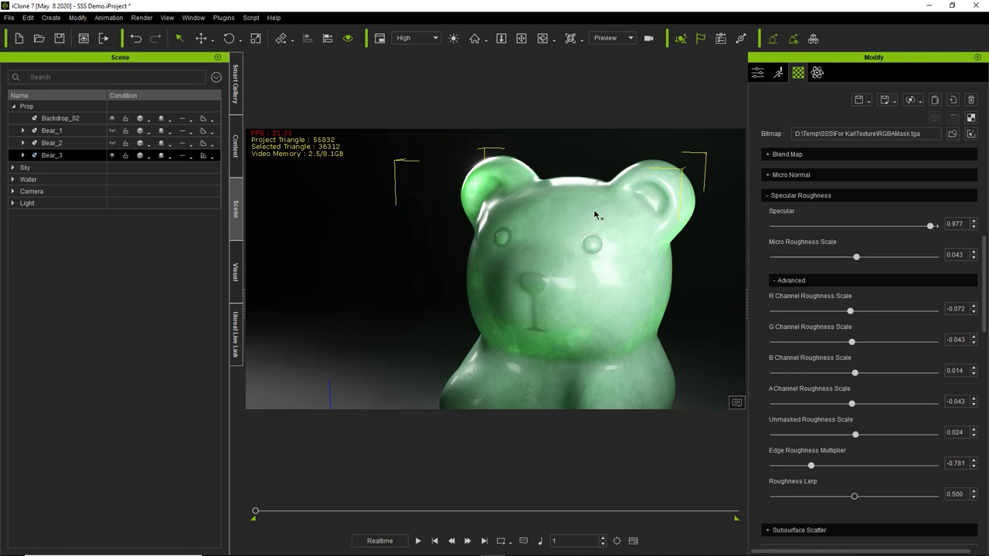
drag(810, 466, 842, 467)
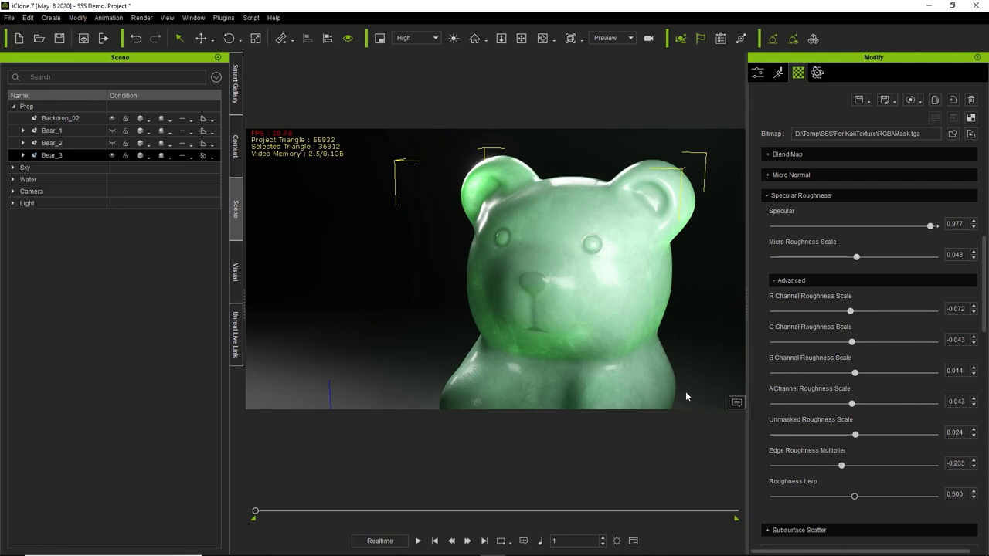
- Set A Channel Roughness Scale to -0.369 while viewing the bear's arms up close
middle_drag(554, 313, 542, 272)
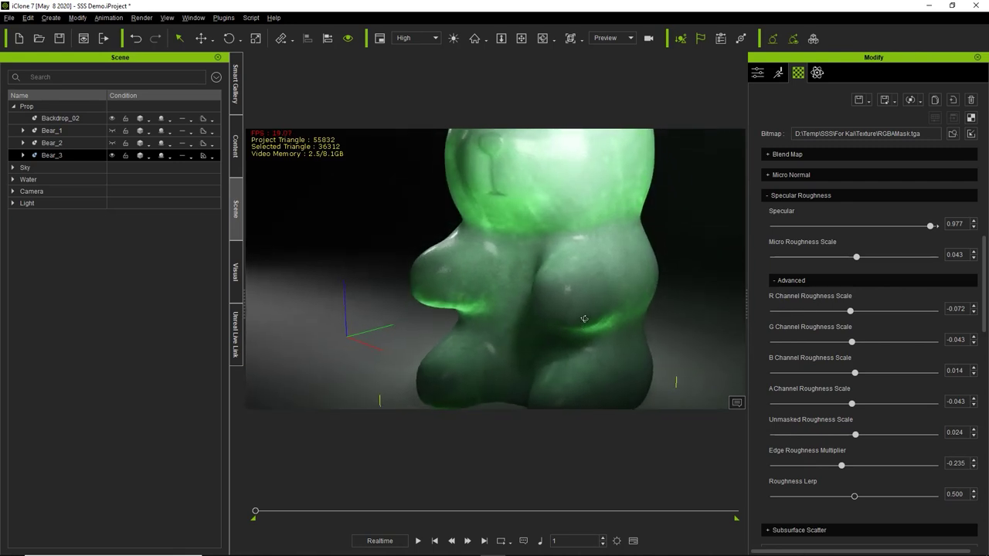
scroll(596, 298, up, 3)
middle_drag(596, 298, 612, 304)
scroll(600, 300, up, 2)
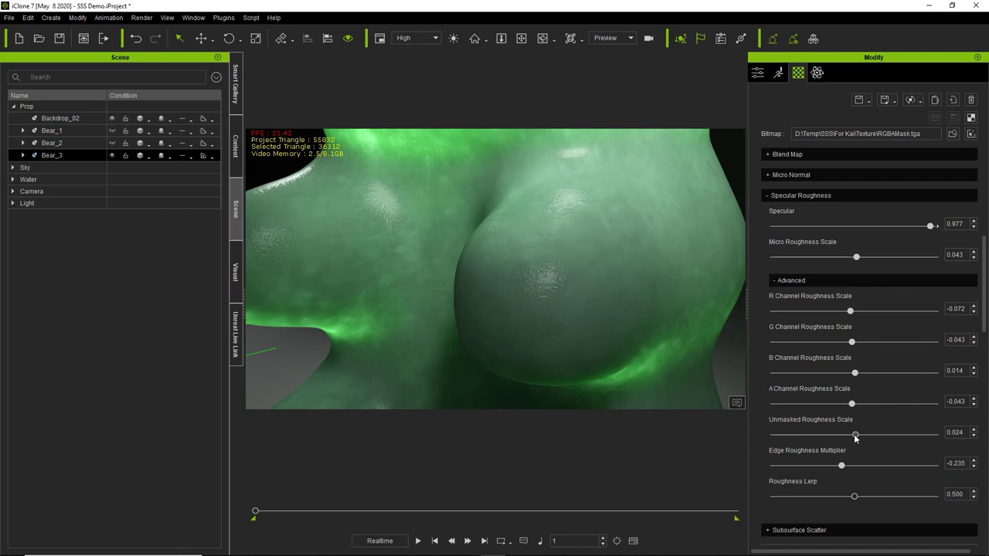
mouse_move(851, 403)
mouse_down()
mouse_move(867, 403)
mouse_move(836, 408)
mouse_up()
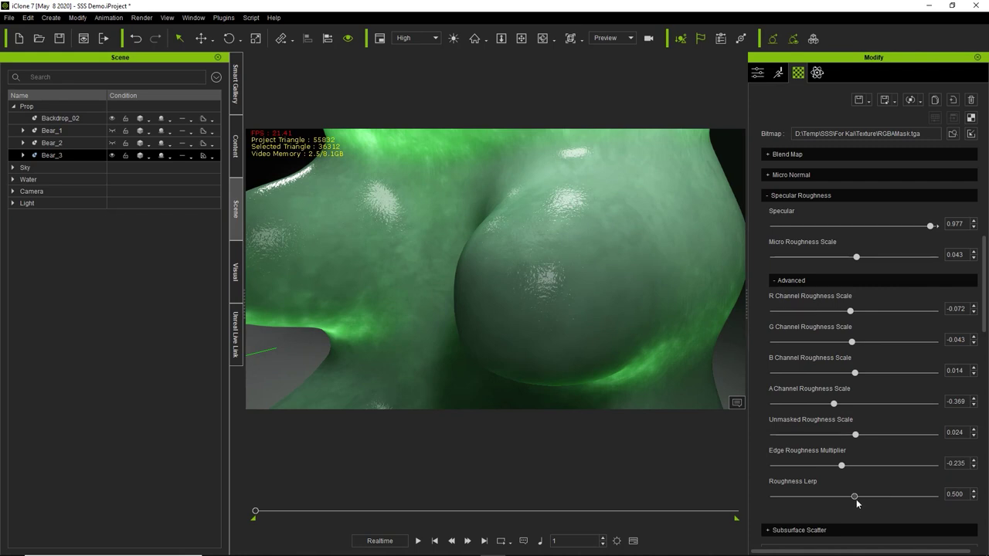
- Lower Roughness Lerp to 0.256 and inspect the highlights on the bear's arm
scroll(583, 313, up, 2)
middle_drag(601, 311, 552, 301)
mouse_move(850, 497)
mouse_down()
mouse_move(931, 495)
mouse_move(781, 496)
mouse_move(937, 510)
mouse_move(815, 528)
mouse_up()
alt+drag(425, 276, 450, 271)
alt+drag(616, 338, 577, 327)
scroll(577, 323, up, 2)
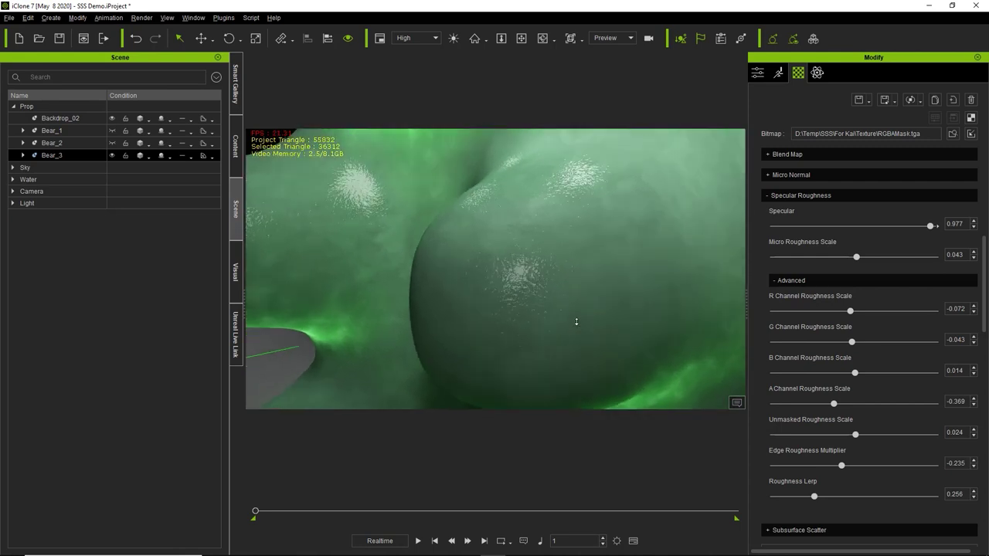
- Try further Roughness Lerp values on the bear's arm, including 0.348, and reset the setting to its default
middle_drag(577, 316, 580, 303)
mouse_move(820, 499)
mouse_down()
mouse_move(791, 499)
mouse_move(855, 499)
mouse_up()
drag(969, 487, 828, 495)
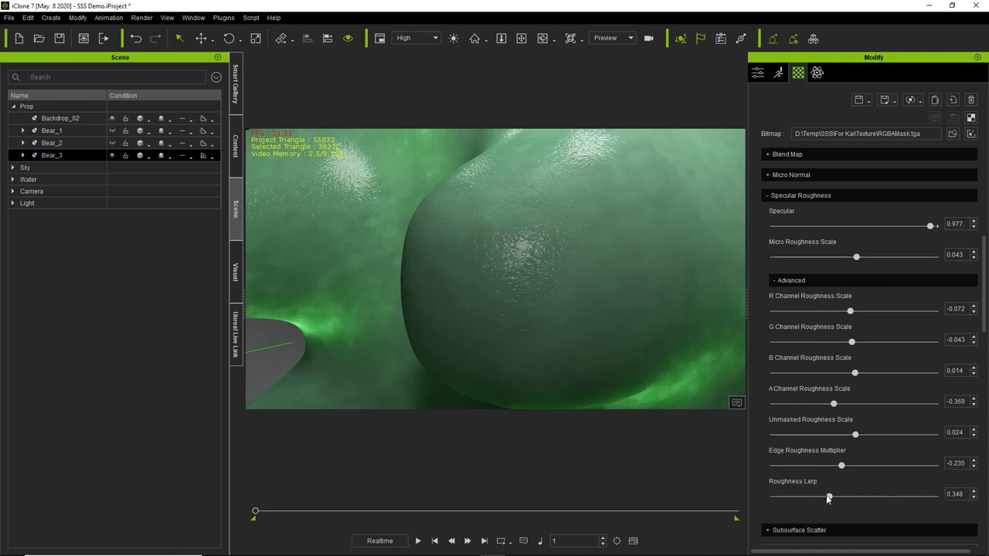
mouse_move(931, 504)
mouse_down()
mouse_move(772, 499)
mouse_move(935, 499)
mouse_up()
double_click(813, 484)
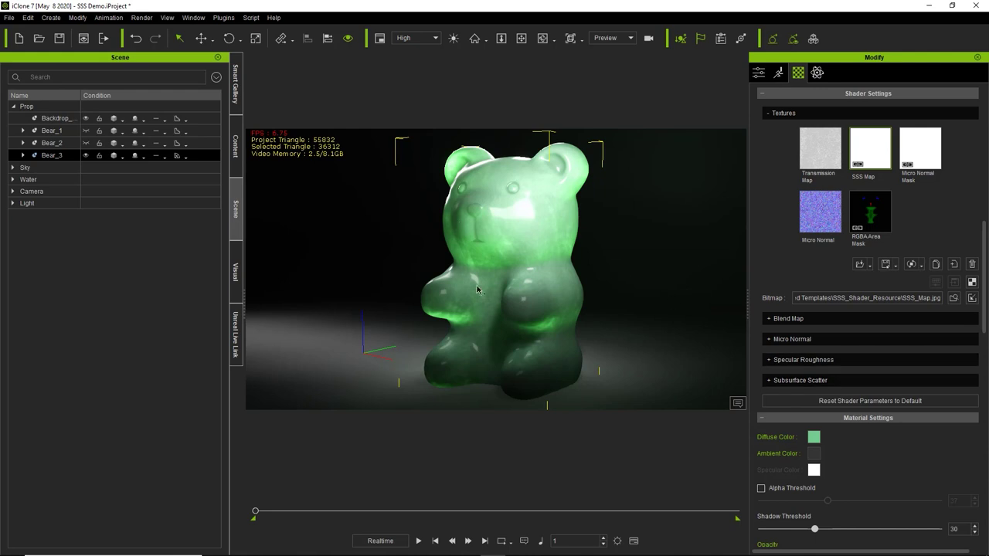
- Expand the Subsurface Scatter settings and change the SSS Falloff colour to red #ec0000
click(812, 380)
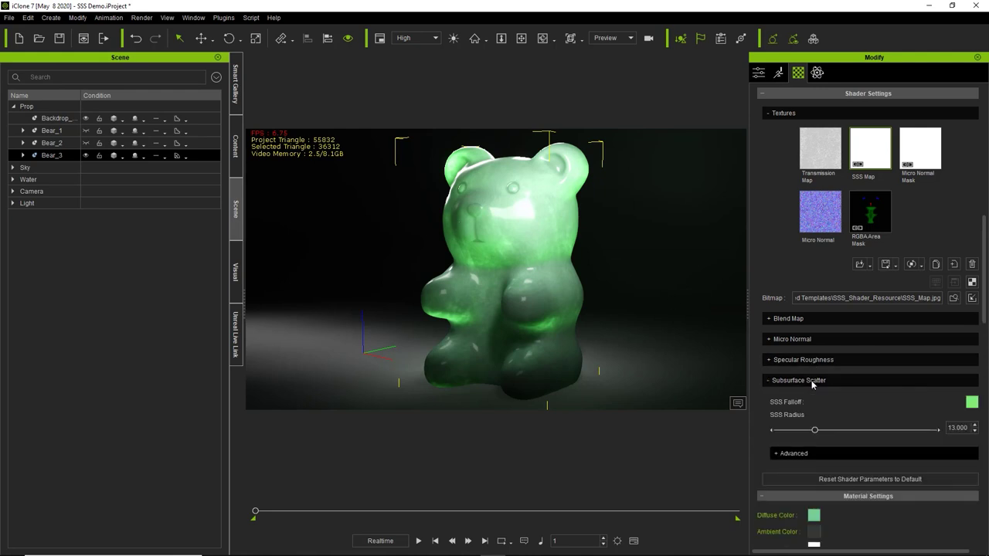
click(972, 403)
drag(544, 255, 610, 185)
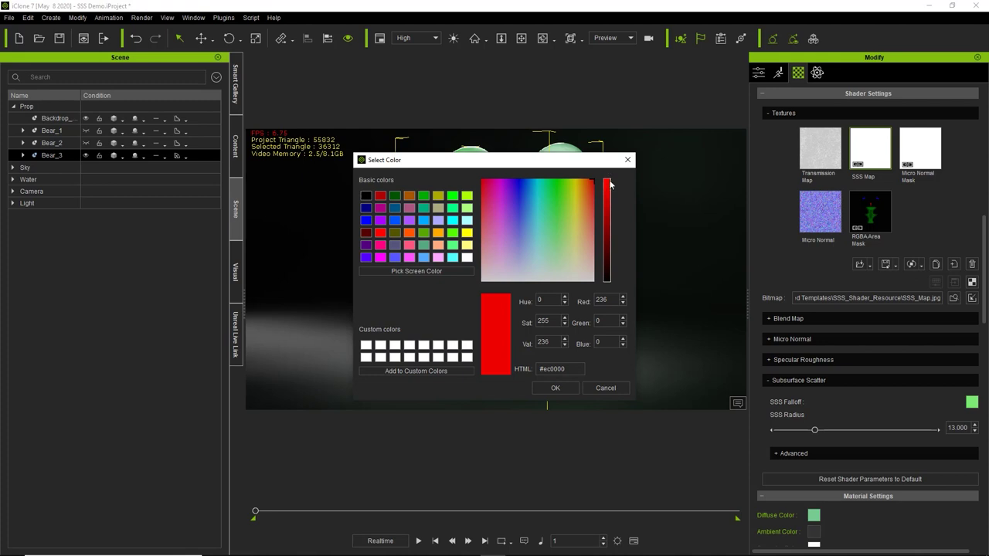
click(555, 388)
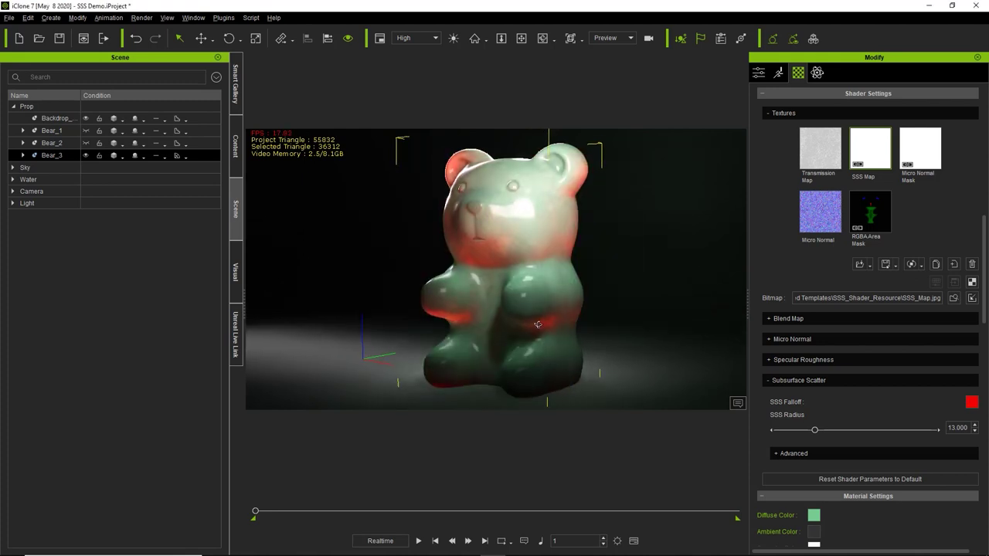
- Examine how the red falloff colour spreads over the bear's head, arms and legs from several angles
scroll(541, 316, up, 5)
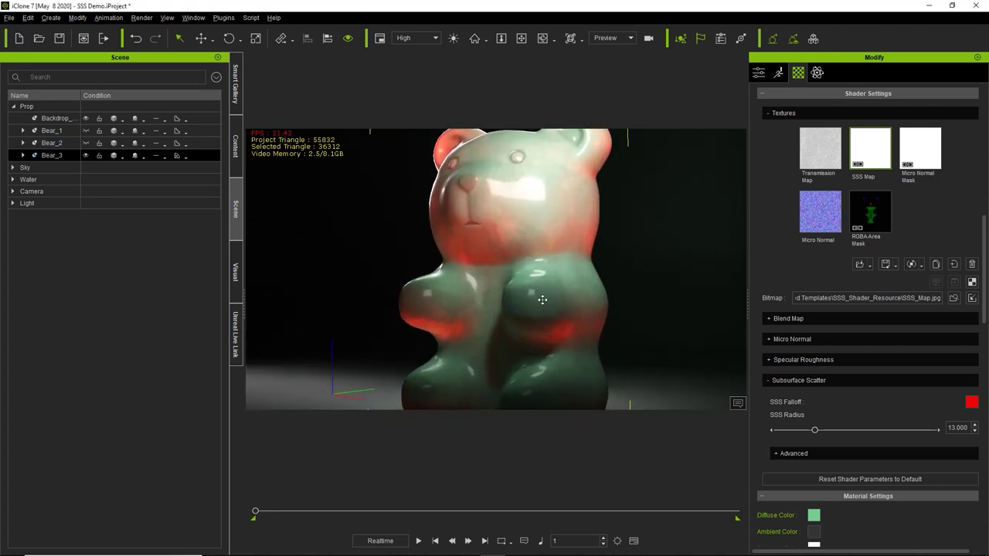
middle_drag(545, 309, 541, 289)
scroll(536, 282, up, 2)
scroll(538, 267, down, 6)
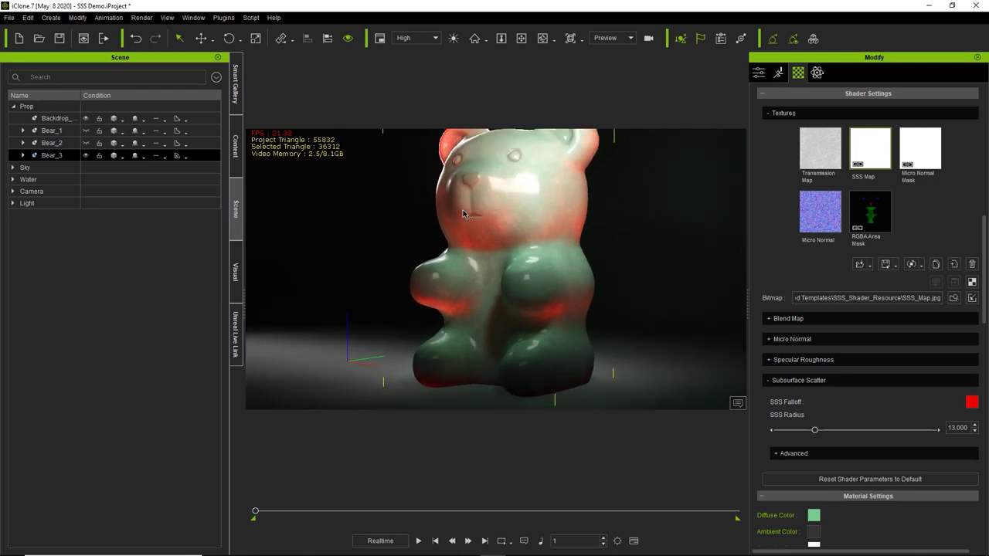
mouse_move(403, 290)
right_down()
mouse_move(690, 280)
mouse_move(683, 236)
mouse_move(389, 296)
right_up()
right_drag(515, 251, 521, 283)
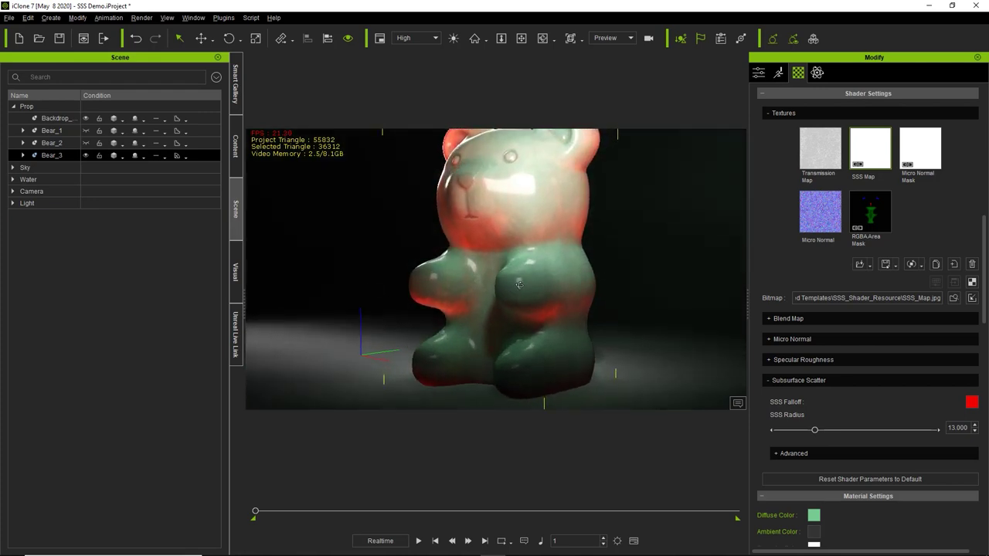
middle_drag(526, 276, 511, 269)
right_drag(511, 270, 516, 263)
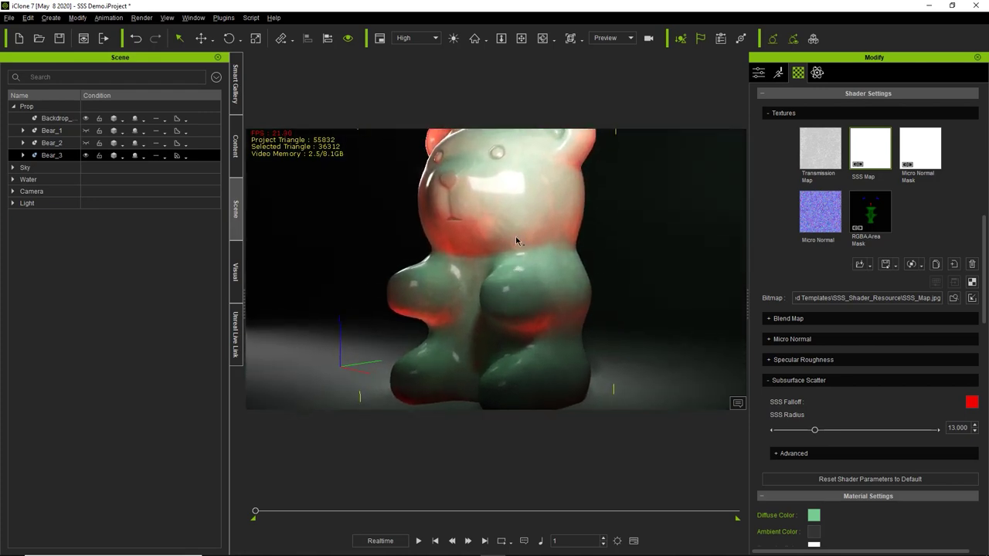
scroll(516, 236, down, 1)
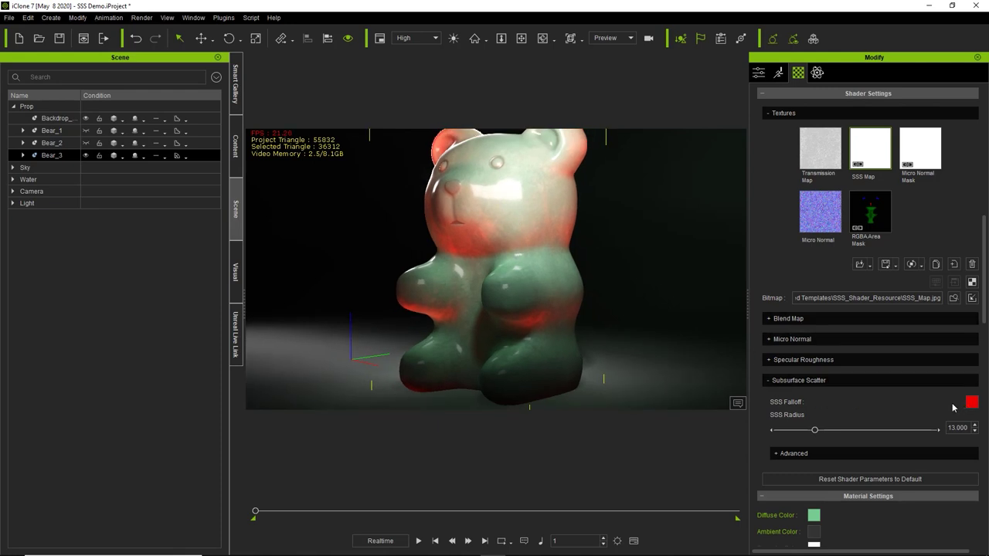
- Undo the red SSS Falloff colour change
key(ctrl+z)
right_drag(527, 258, 561, 294)
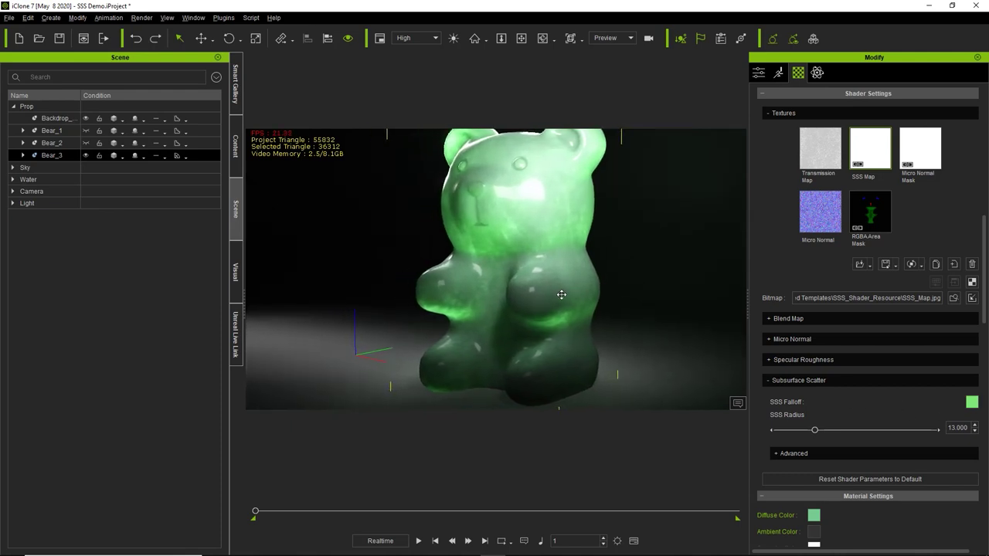
scroll(564, 303, up, 2)
middle_drag(581, 296, 582, 274)
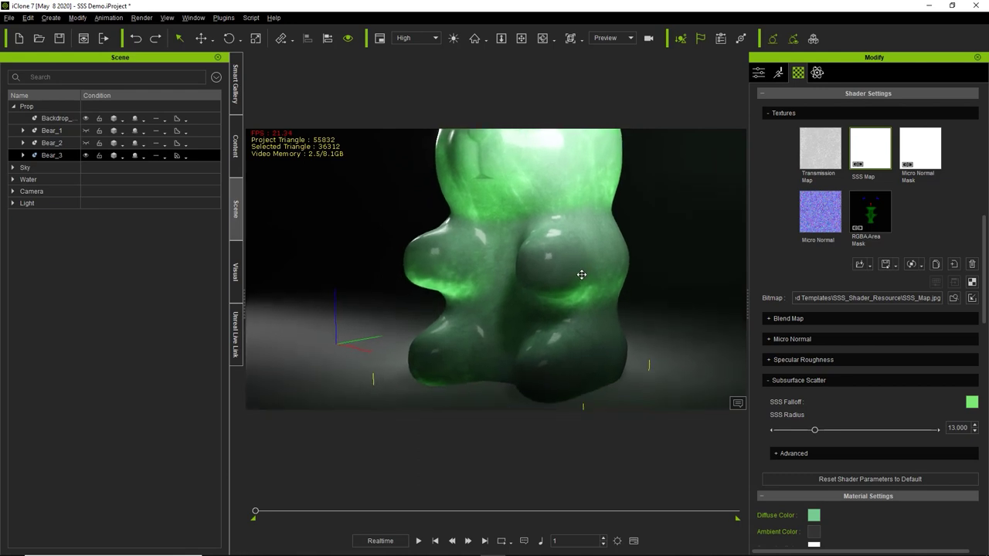
scroll(581, 274, up, 2)
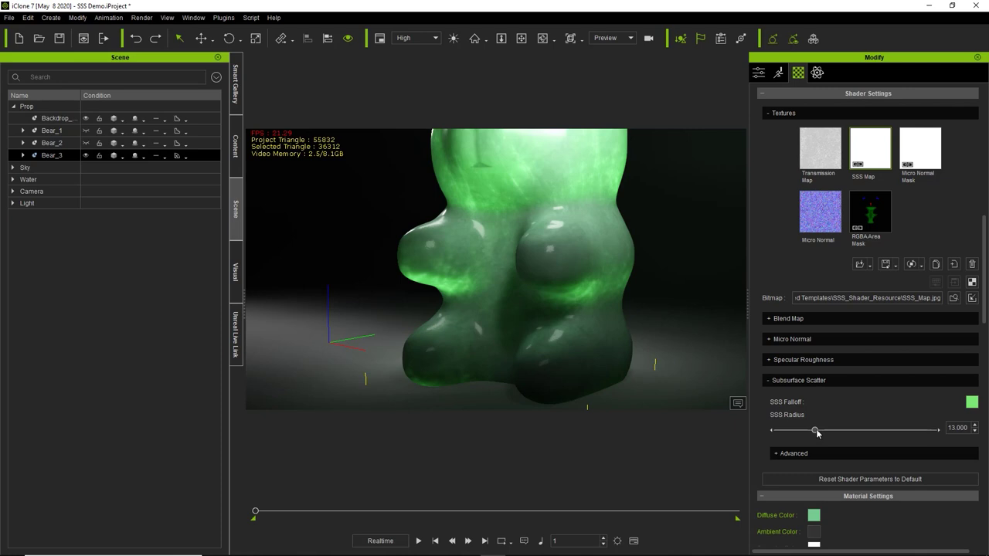
- Try SSS Radius values of 1.000 and 13.000 on the bear's body and leave it at 8.277
drag(816, 432, 789, 433)
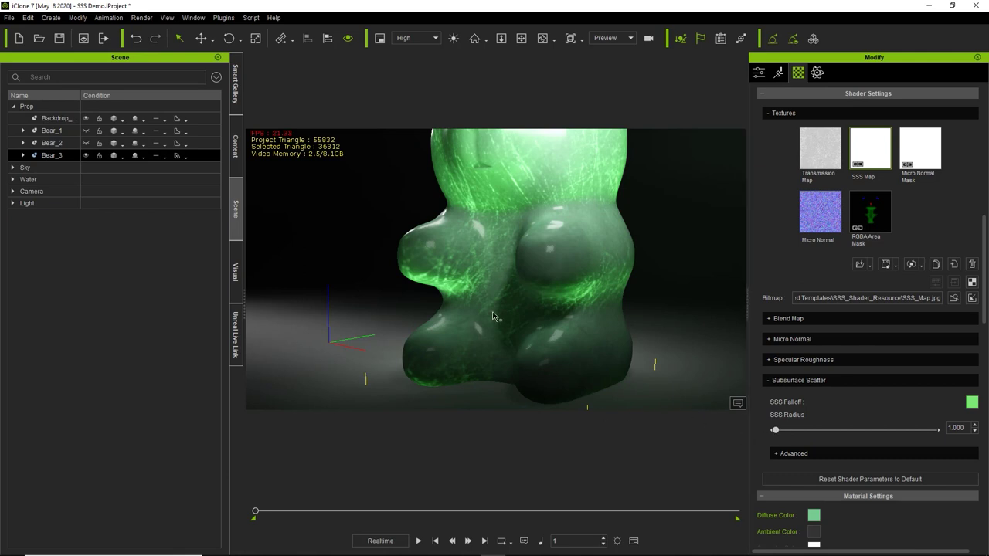
right_drag(488, 299, 484, 276)
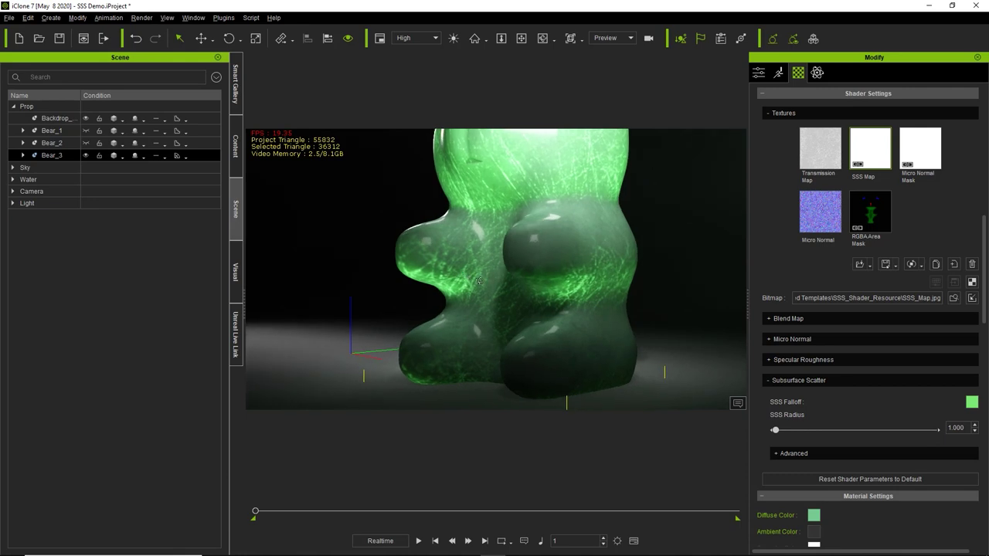
right_drag(503, 281, 506, 282)
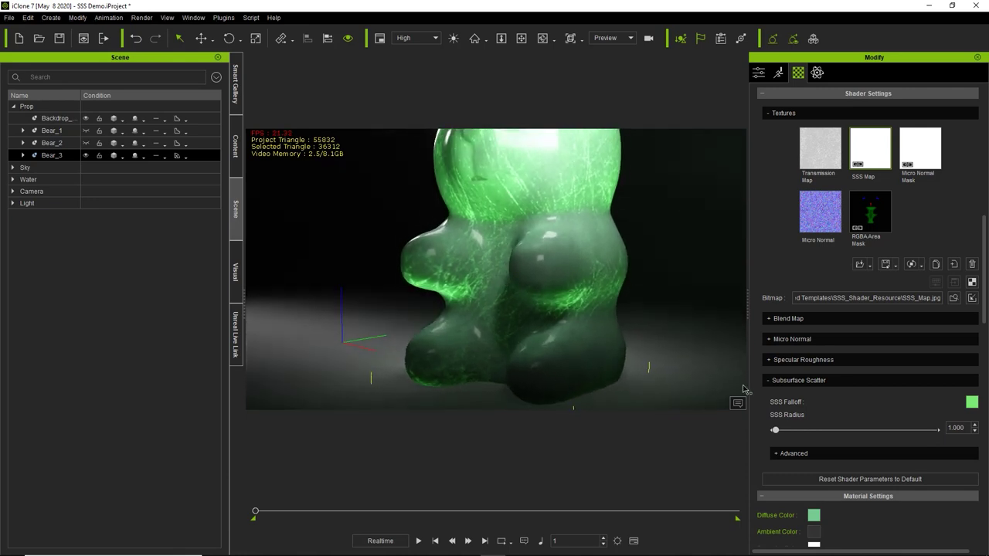
drag(777, 432, 803, 437)
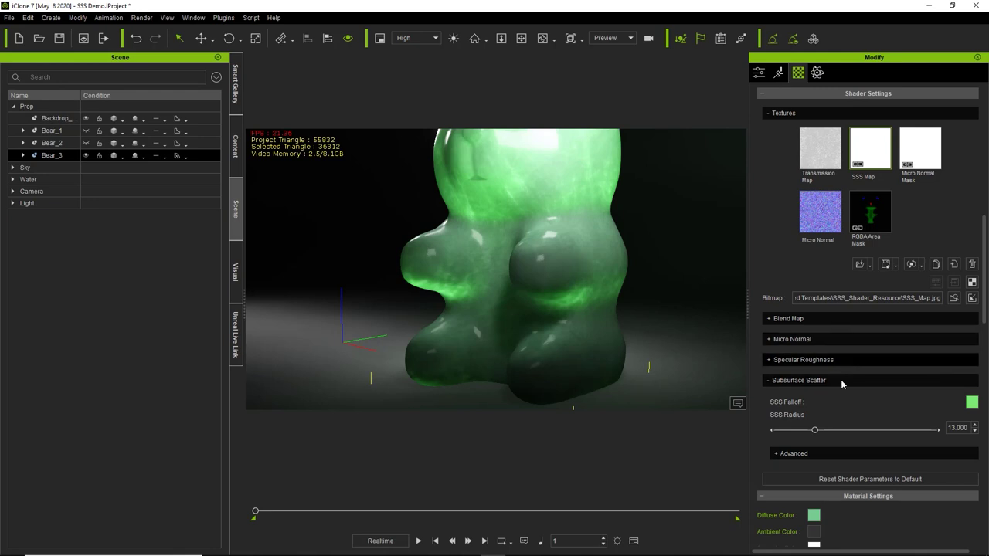
mouse_move(814, 432)
mouse_down()
mouse_move(787, 433)
mouse_move(799, 432)
mouse_up()
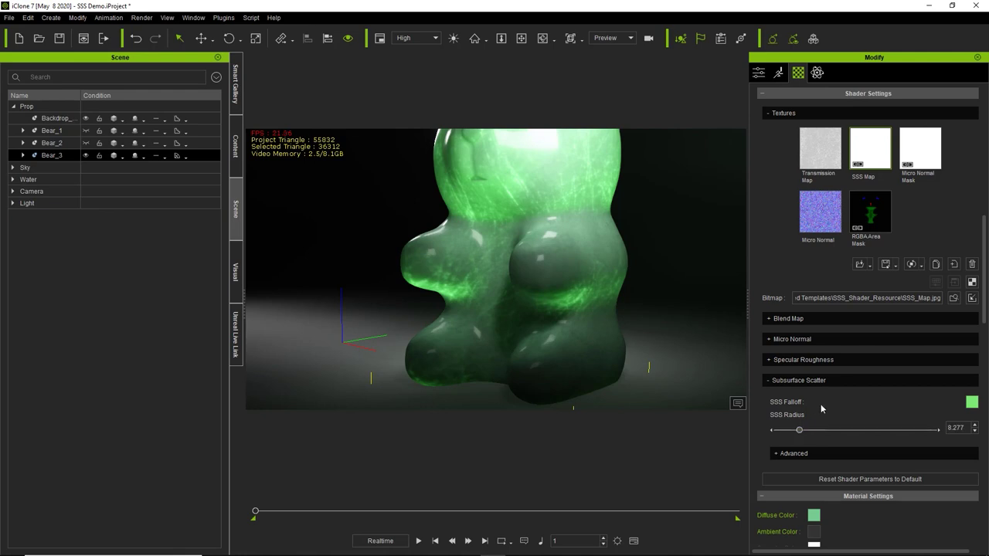
- Switch to File Explorer and load the sss MAP image from the Texture folder into the SSS Map slot
mouse_move(872, 158)
key(alt+Tab)
key(Tab)
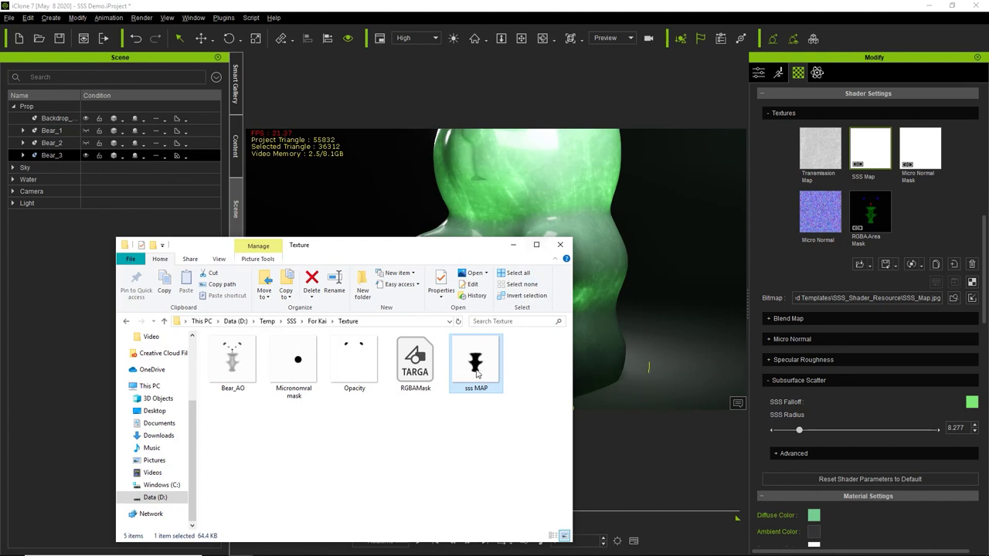
drag(484, 370, 872, 146)
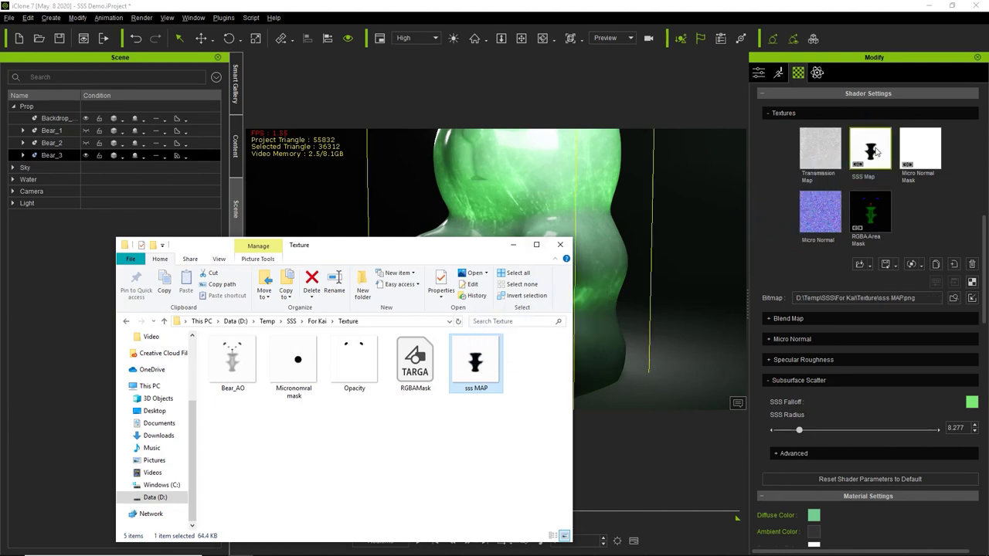
click(873, 154)
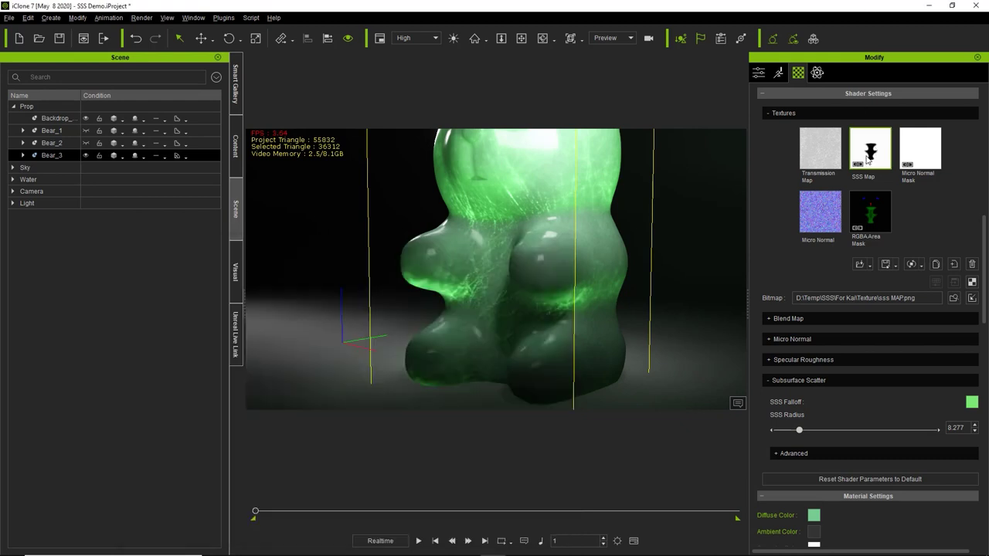
- Try different SSS Radius values with the custom SSS map, including 26.875
mouse_move(869, 159)
mouse_move(800, 430)
mouse_down()
mouse_move(870, 431)
mouse_move(804, 433)
mouse_up()
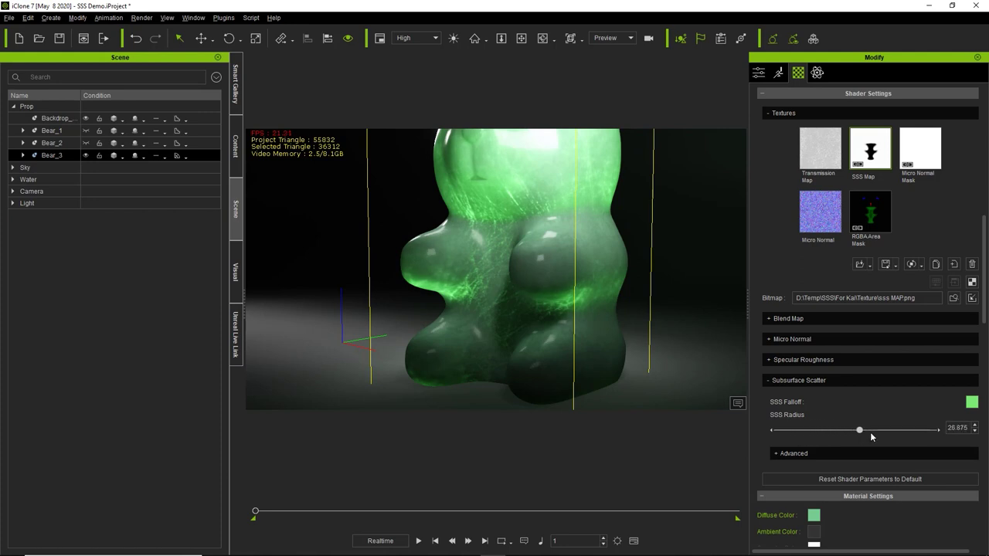
drag(877, 437, 840, 432)
- Undo the SSS Radius and custom SSS Map changes, and reset SSS Radius to 13.000
key(ctrl+z)
key(ctrl+z)
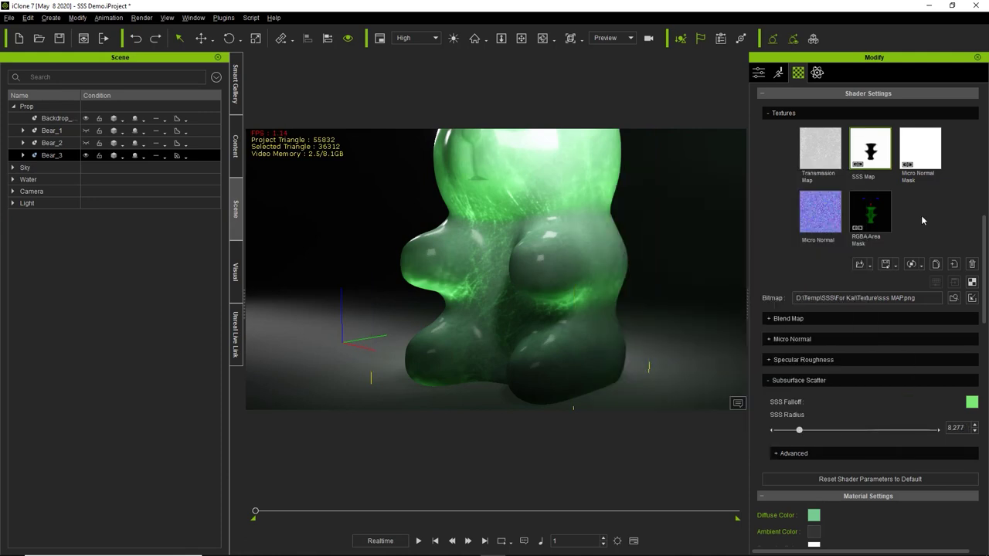
mouse_move(799, 430)
mouse_down()
mouse_move(781, 431)
mouse_move(880, 429)
mouse_move(786, 432)
mouse_move(822, 432)
mouse_up()
double_click(793, 418)
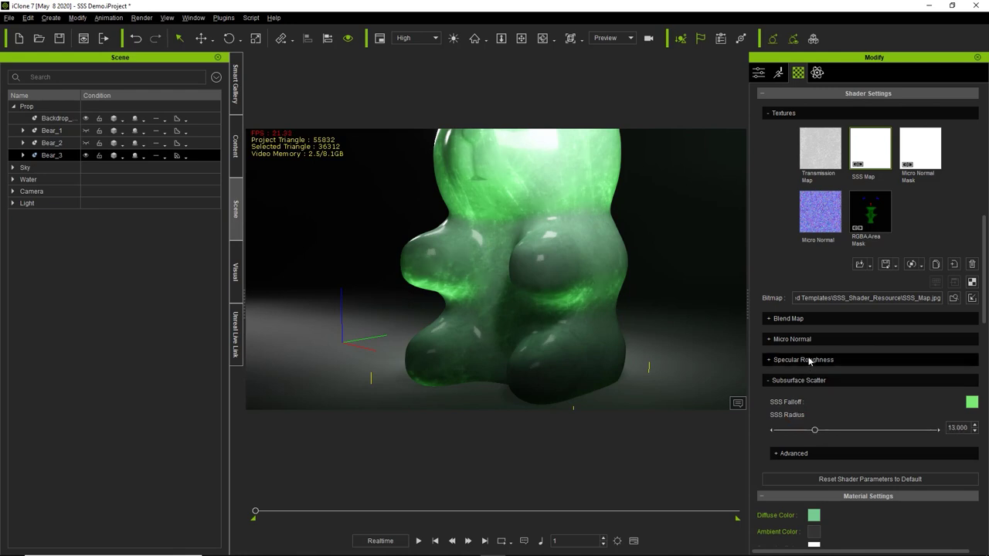
- Expand the advanced scatter settings, try lower R Channel Scatter Scale values on the bear's nose and mouth, and leave it at 1.000
click(810, 453)
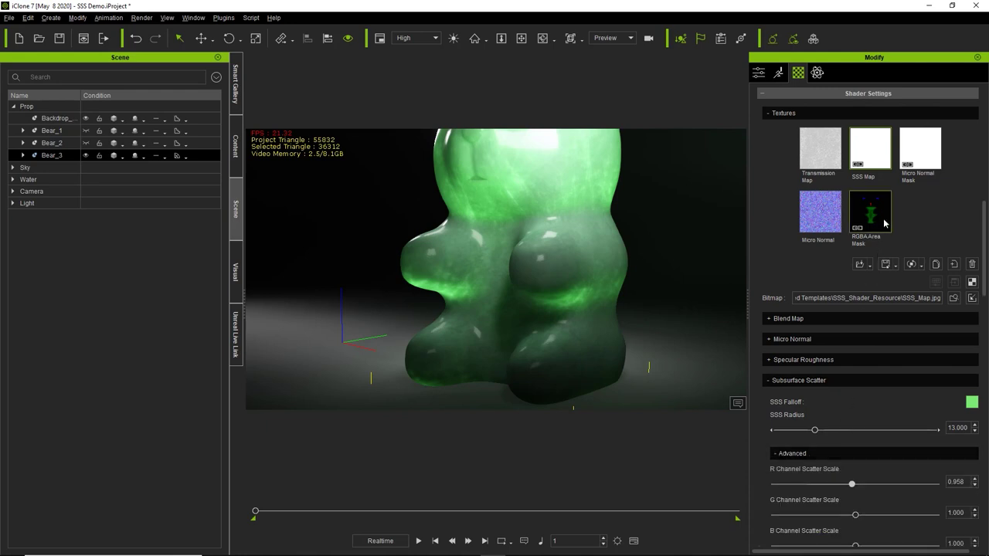
mouse_move(874, 216)
drag(986, 285, 986, 328)
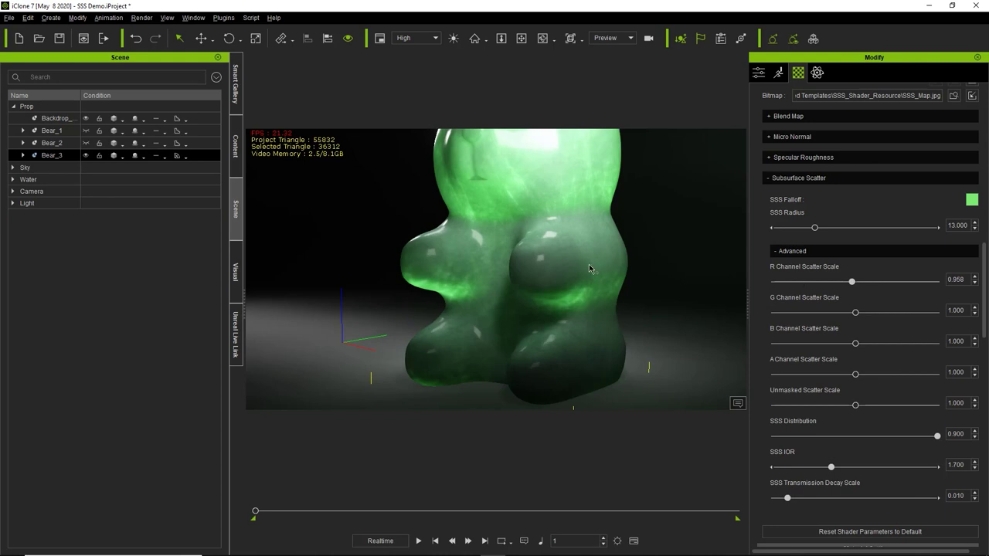
middle_drag(575, 259, 585, 303)
right_drag(585, 303, 581, 268)
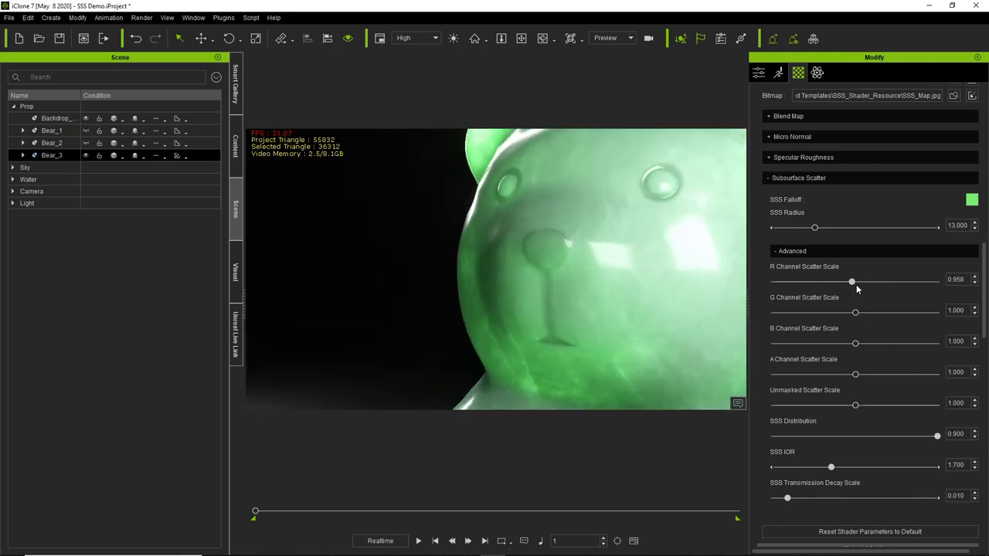
drag(853, 282, 773, 283)
drag(850, 282, 773, 283)
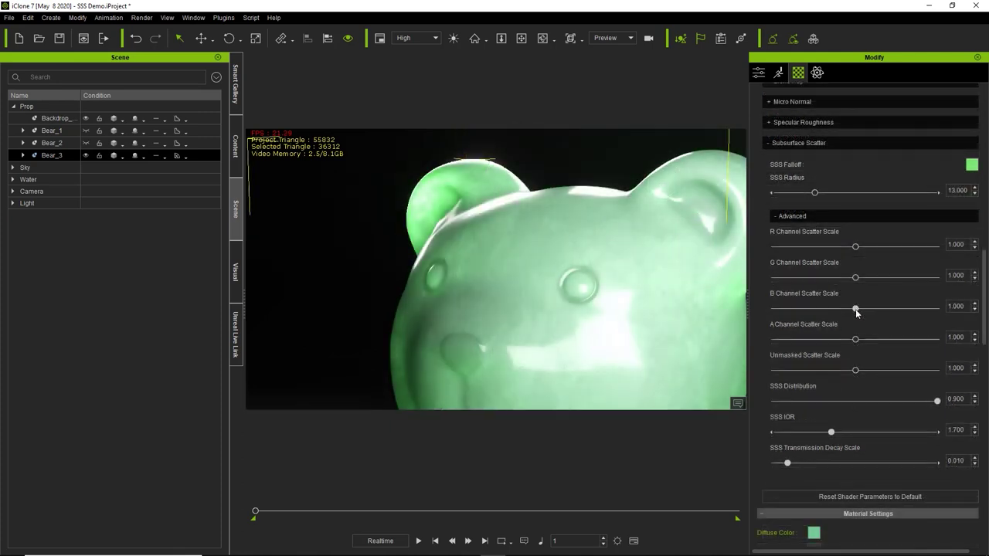
- Try a B Channel Scatter Scale of 0.000 on the bear's ears and reset it to 1.000
drag(856, 309, 771, 315)
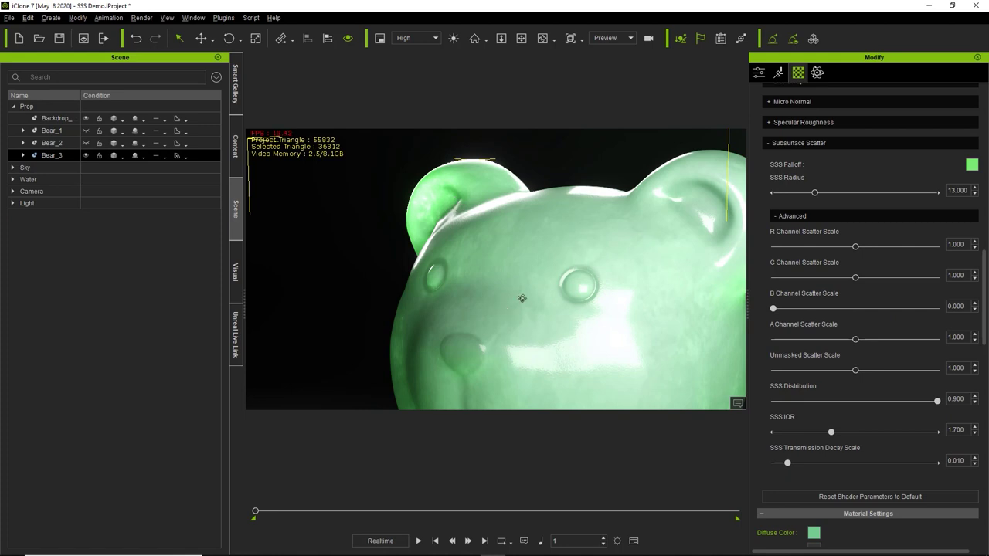
middle_drag(521, 298, 544, 282)
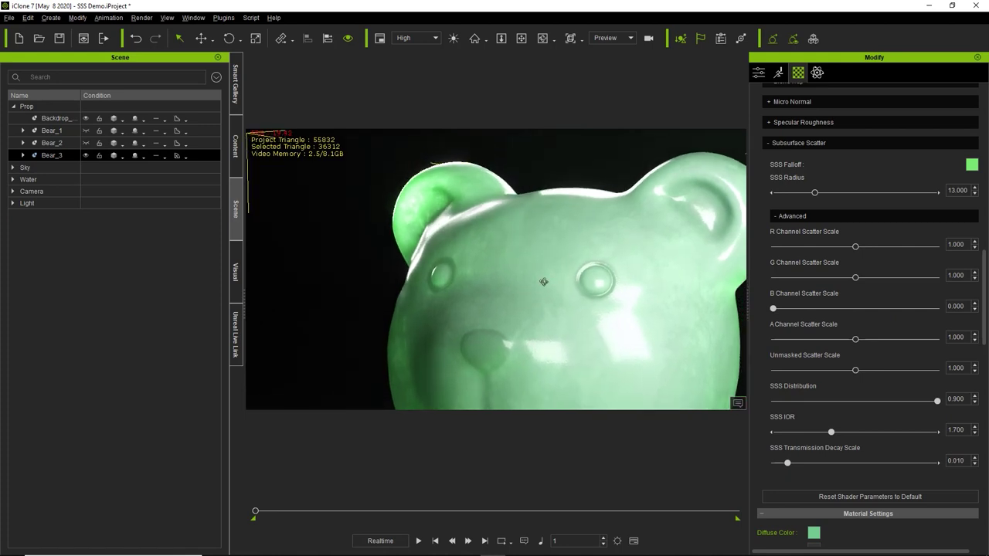
double_click(815, 293)
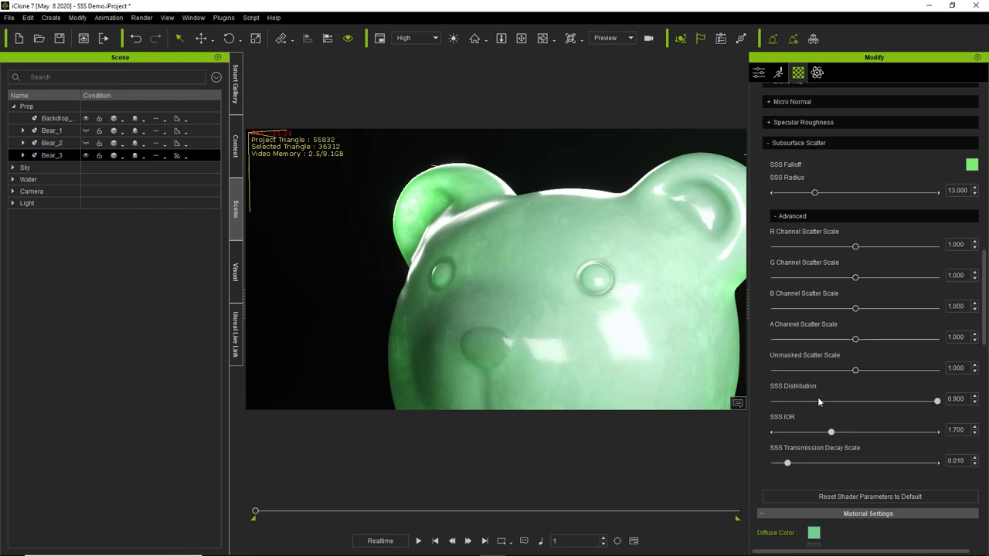
- Adjust the bear's SSS Distribution, leaving it at 0.900, then try a different SSS IOR and reset it to 1.550
middle_drag(609, 358, 592, 285)
scroll(595, 289, down, 3)
scroll(591, 285, down, 3)
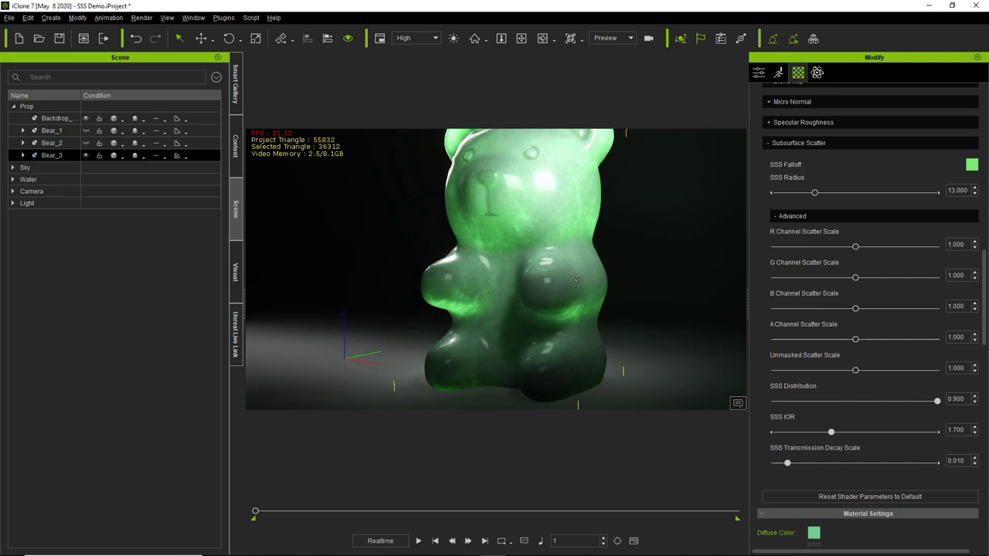
scroll(577, 280, down, 1)
middle_drag(575, 278, 593, 291)
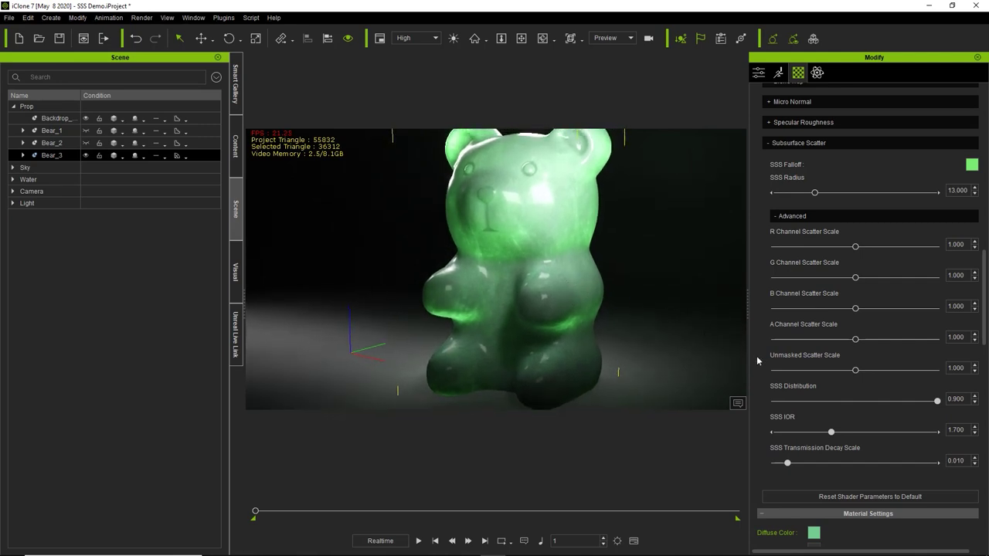
drag(937, 402, 972, 402)
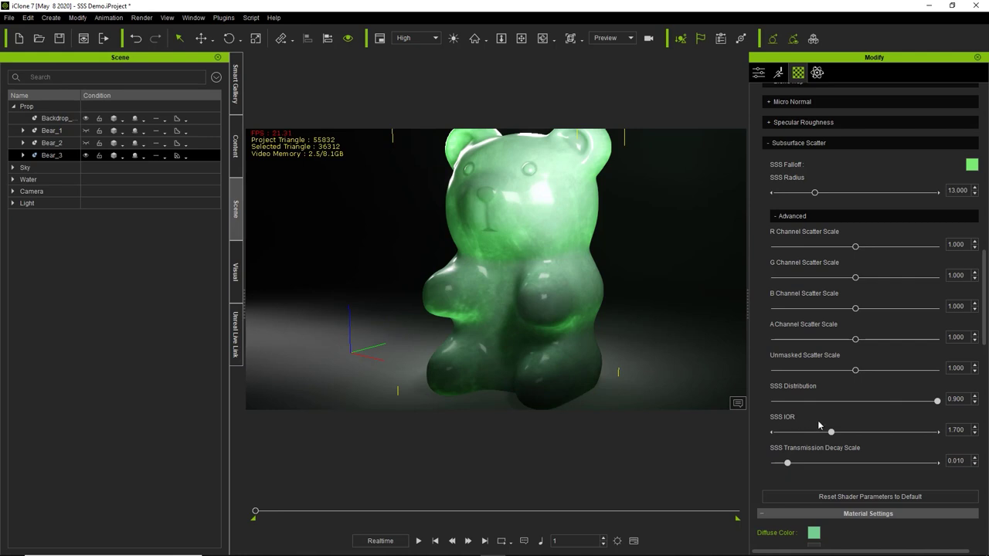
mouse_move(832, 436)
mouse_down()
mouse_move(881, 431)
mouse_move(778, 432)
mouse_move(895, 431)
mouse_move(758, 442)
mouse_move(877, 432)
mouse_move(826, 433)
mouse_move(839, 432)
mouse_up()
double_click(788, 421)
- Try SSS Transmission Decay Scale values such as 0.006, 0.012 and 0.008 and compare the light transmission through the bear
mouse_move(787, 464)
mouse_down()
mouse_move(913, 462)
mouse_move(763, 462)
mouse_move(868, 462)
mouse_move(783, 464)
mouse_up()
middle_drag(523, 310, 556, 220)
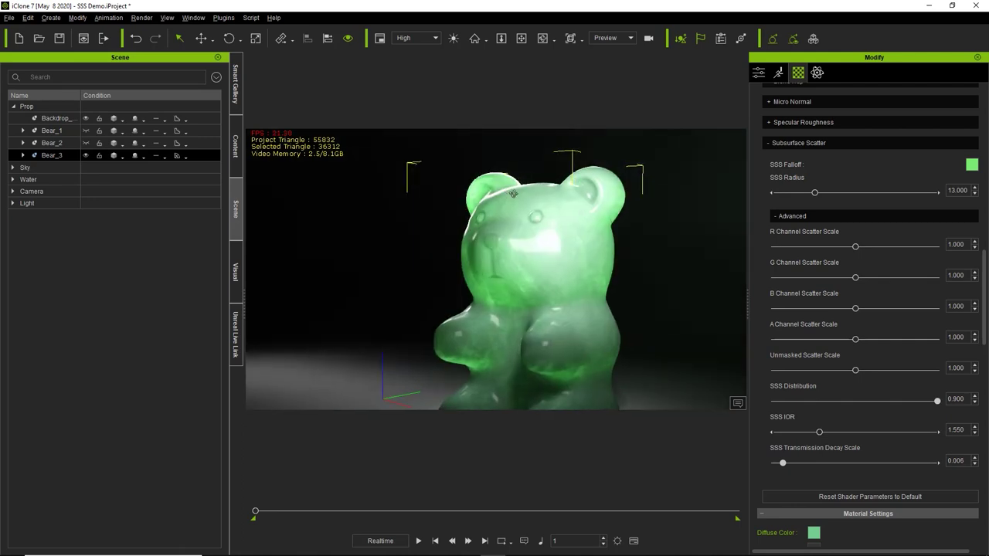
mouse_move(783, 464)
mouse_down()
mouse_move(809, 464)
mouse_move(792, 463)
mouse_up()
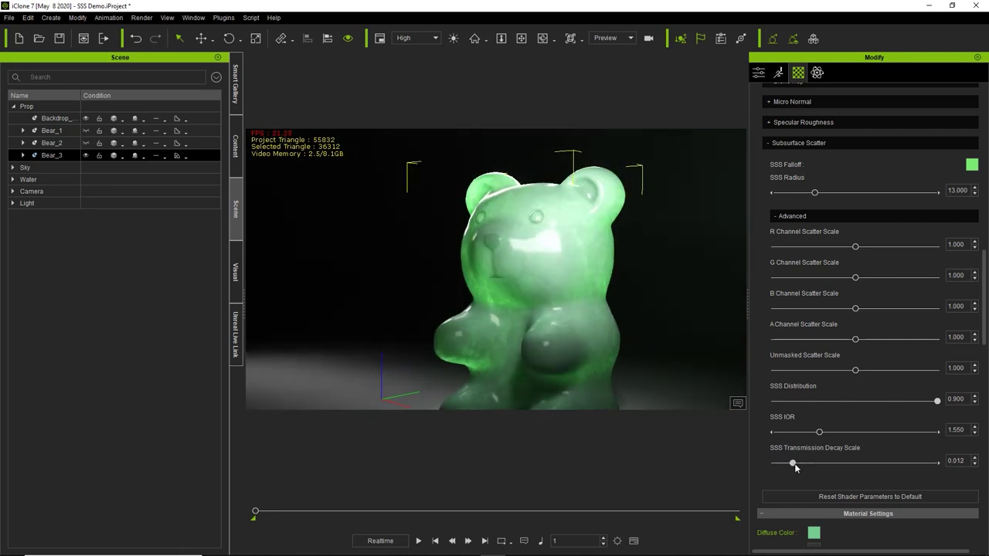
right_drag(549, 334, 538, 256)
drag(792, 465, 787, 465)
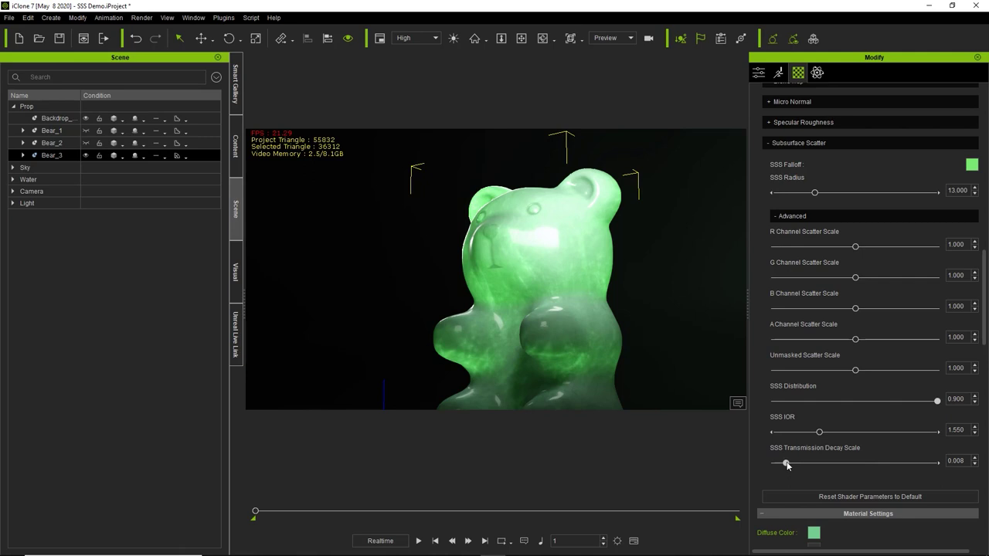
right_drag(510, 340, 588, 318)
middle_drag(588, 318, 580, 294)
scroll(587, 286, down, 1)
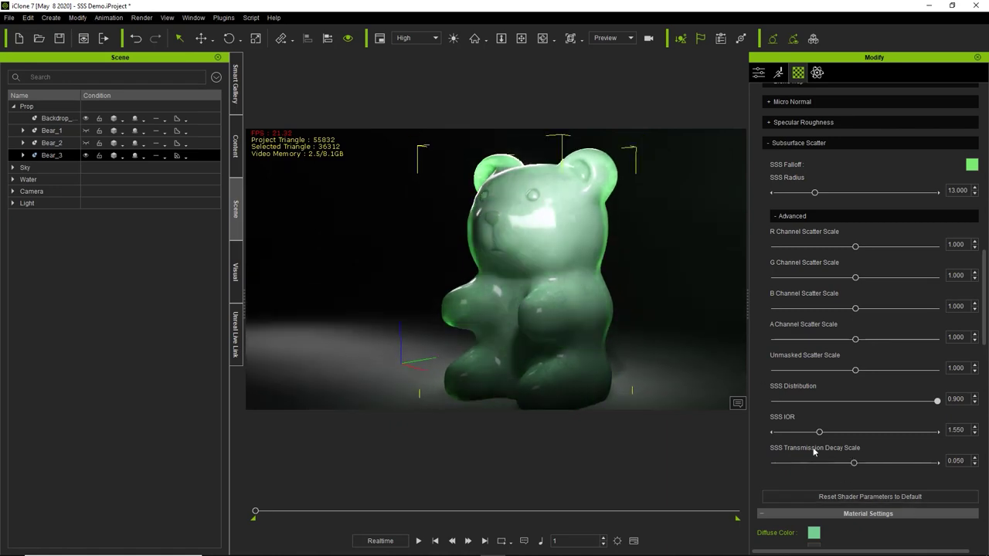
drag(786, 463, 799, 464)
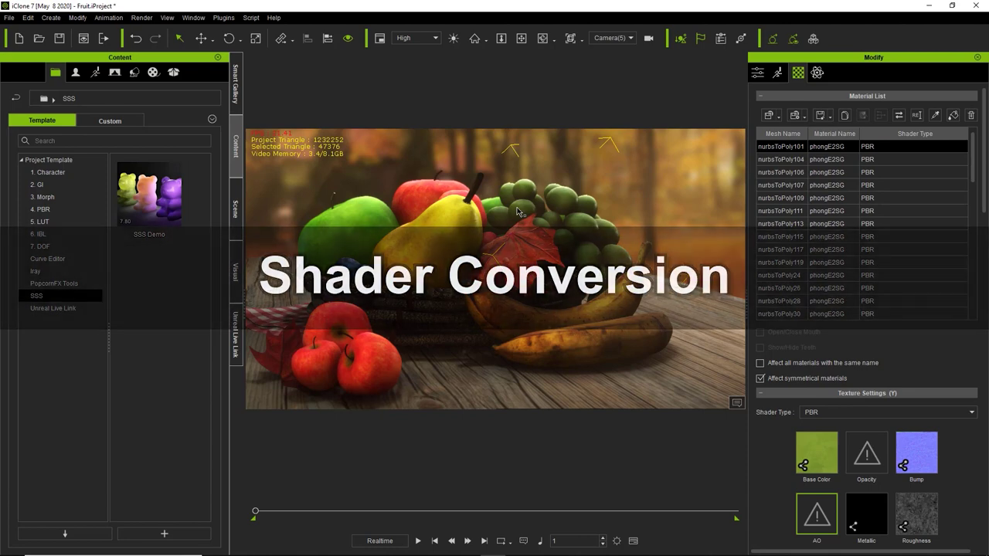
- Examine the material shader types of the pear, the bananas and a single grape in the Fruit project
right_drag(486, 287, 531, 283)
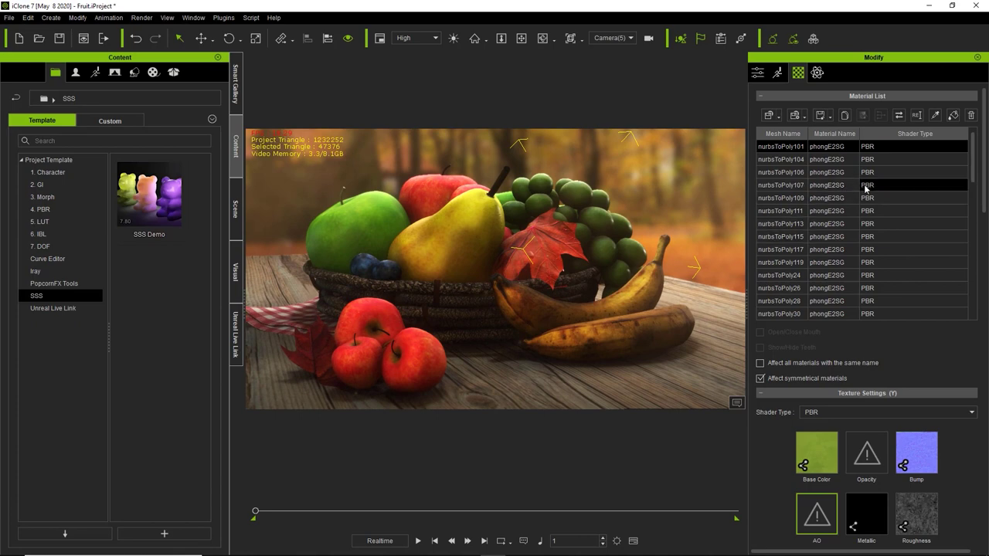
click(477, 240)
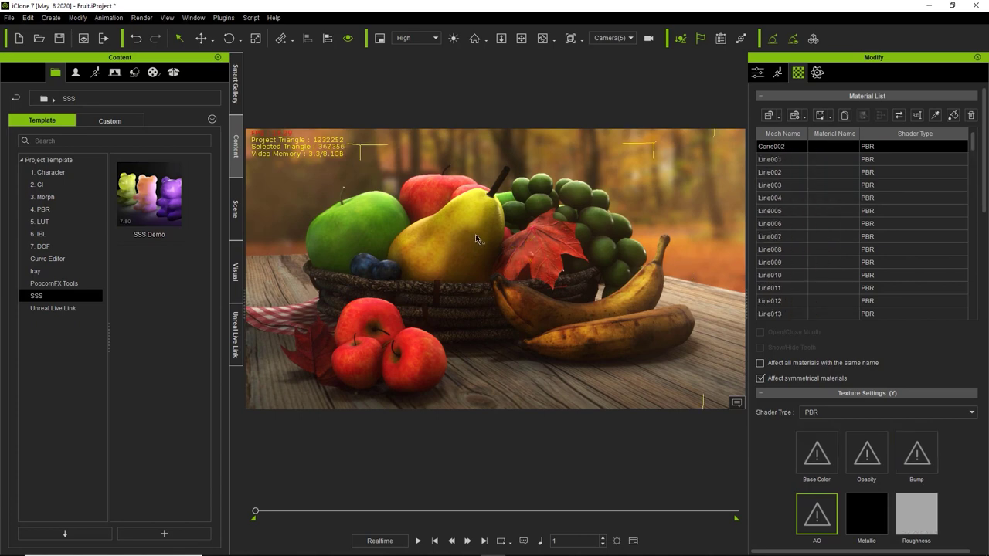
click(453, 255)
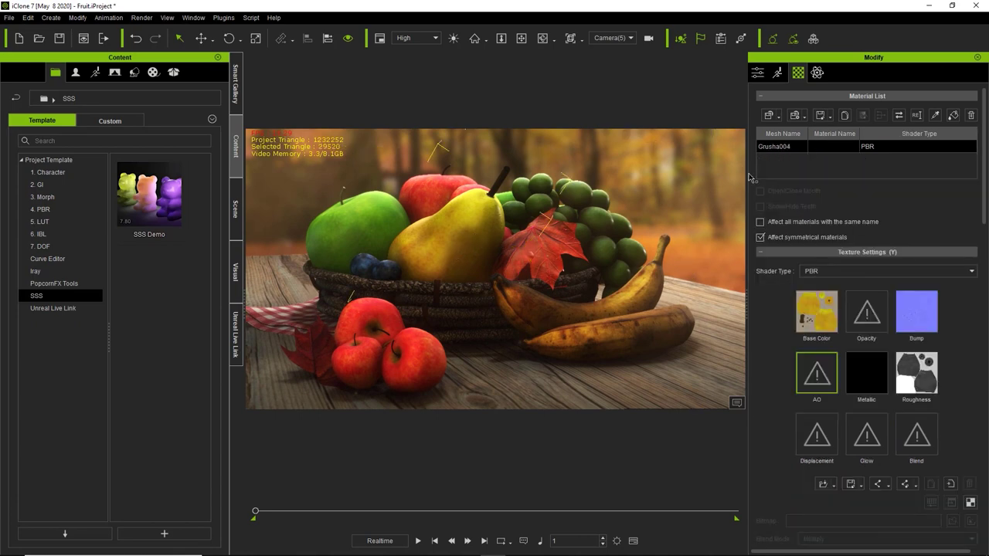
click(628, 304)
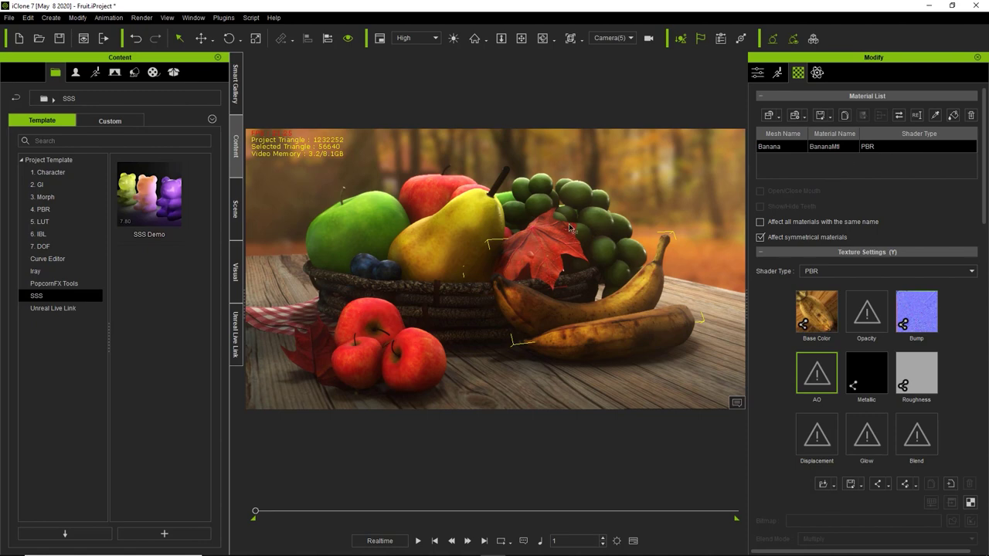
click(587, 203)
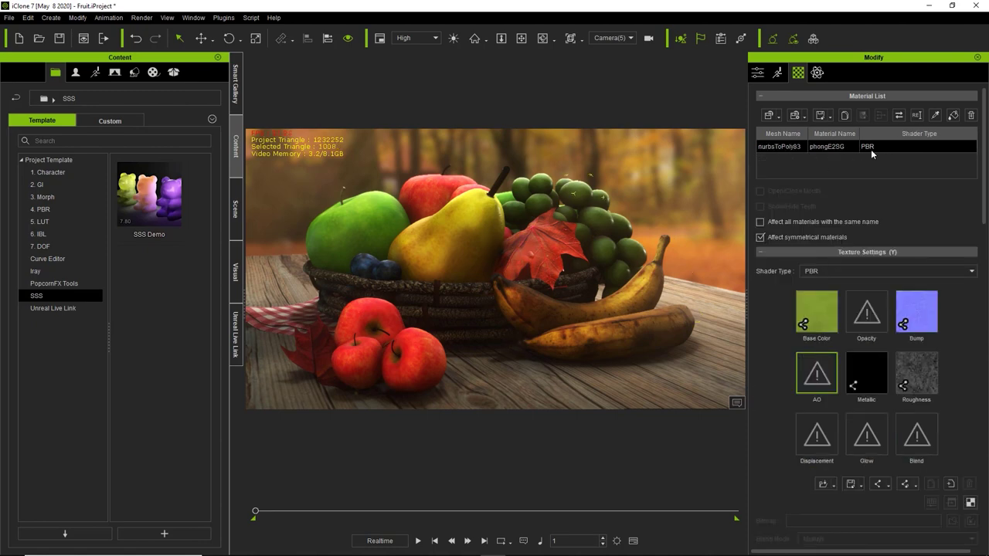
- Change the shader type of one front grape in the bunch from PBR to SSS
middle_drag(518, 249, 536, 239)
scroll(510, 246, up, 5)
scroll(510, 246, down, 4)
mouse_move(576, 248)
right_down()
mouse_move(588, 249)
mouse_move(568, 246)
right_up()
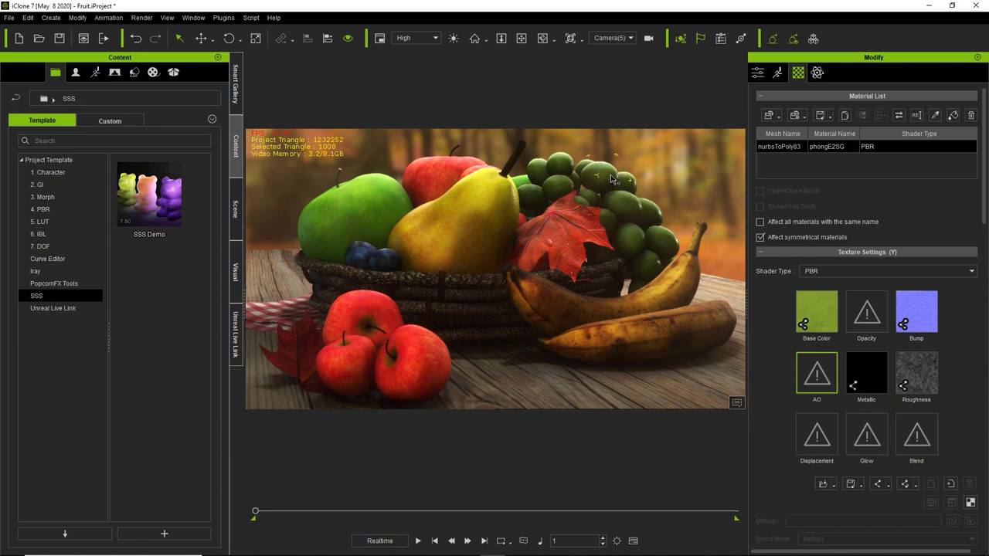
click(627, 209)
click(830, 271)
click(820, 305)
- Change the shader type of the neighbouring grape nurbsToPoly83 to SSS
click(601, 187)
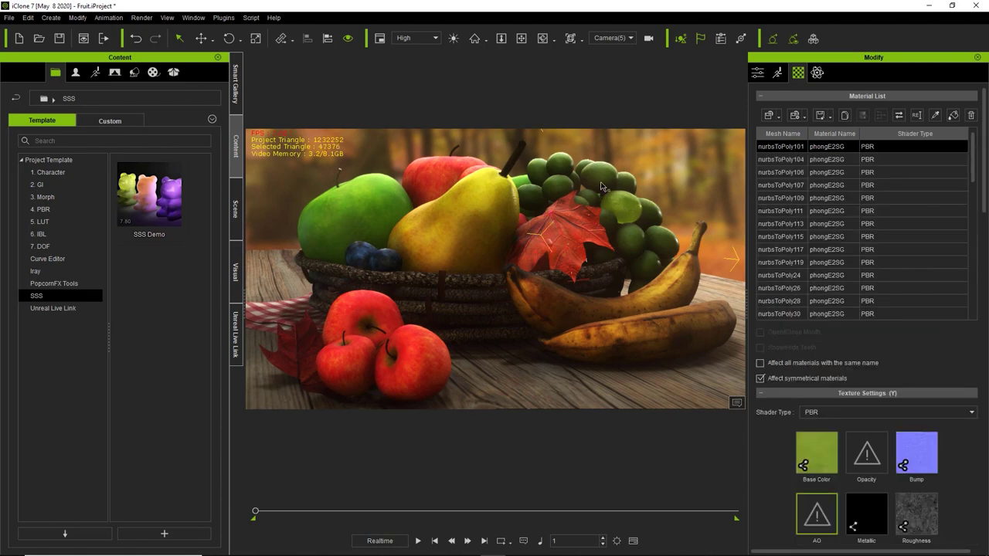
click(604, 185)
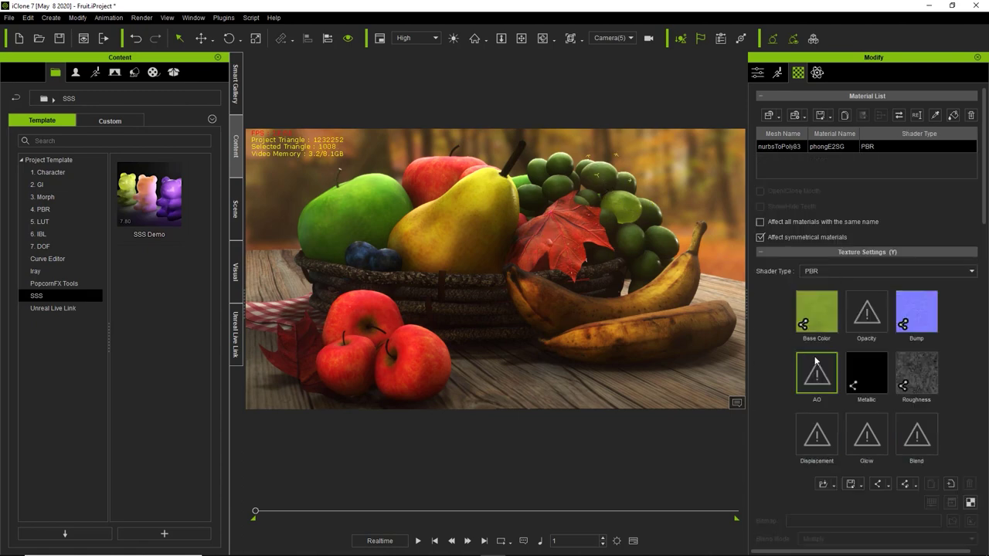
click(829, 275)
click(828, 303)
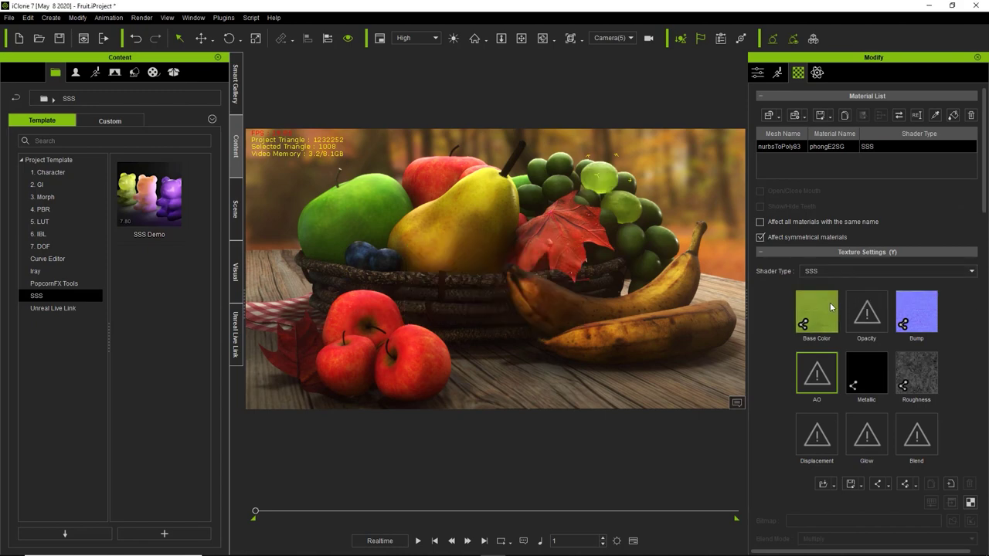
- Select the whole grape bunch, check its material list for SSS entries, and convert the object's shader to SSS
click(562, 184)
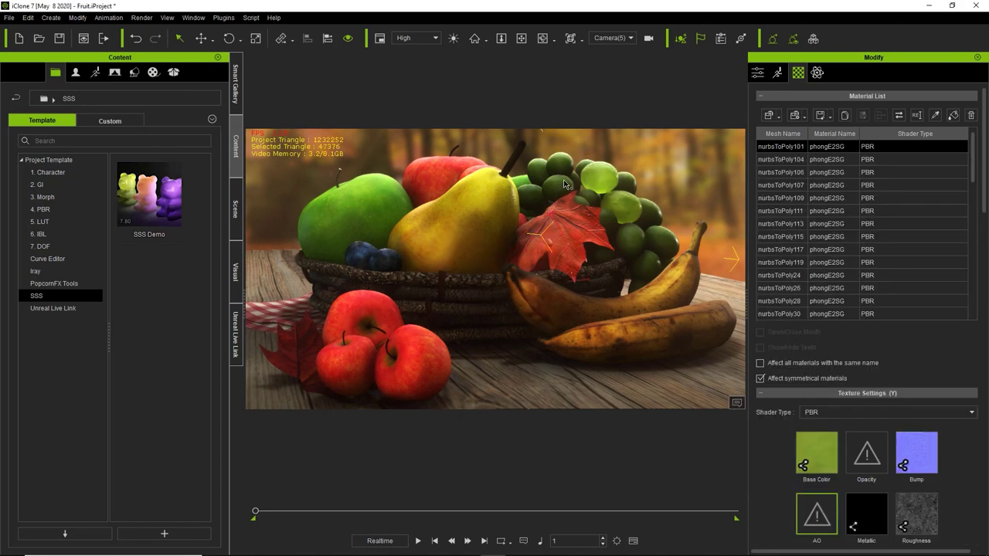
drag(970, 185, 970, 281)
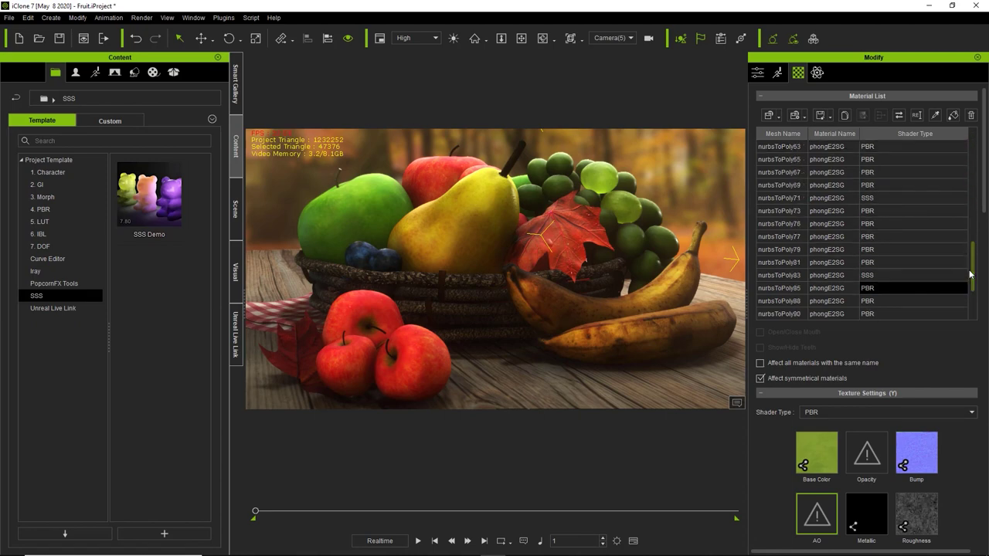
click(879, 200)
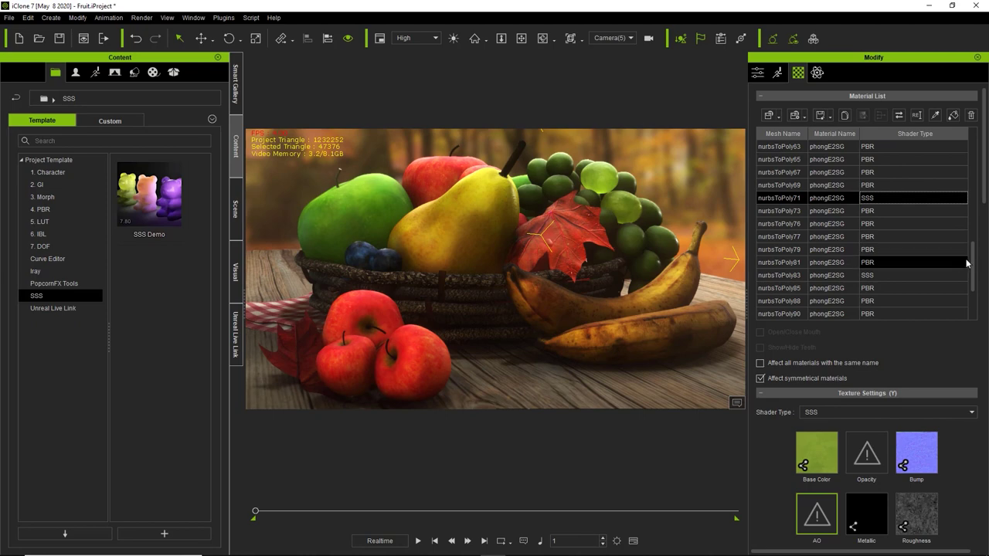
drag(977, 283, 972, 153)
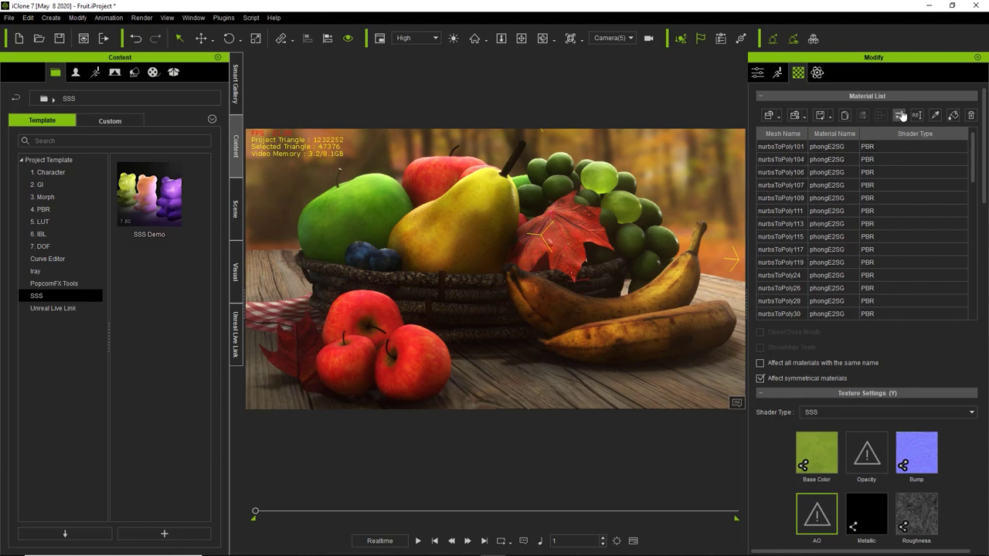
click(900, 115)
click(530, 246)
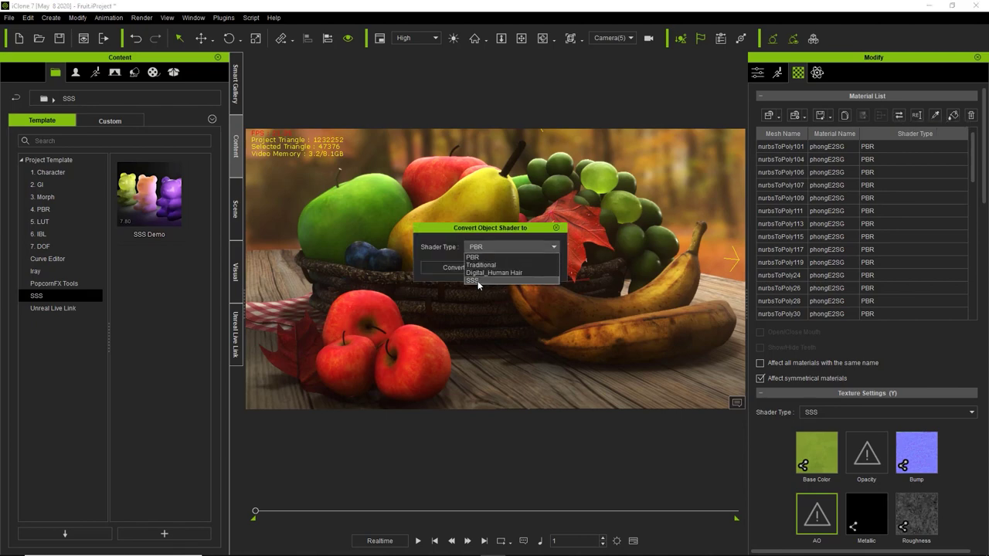
click(477, 281)
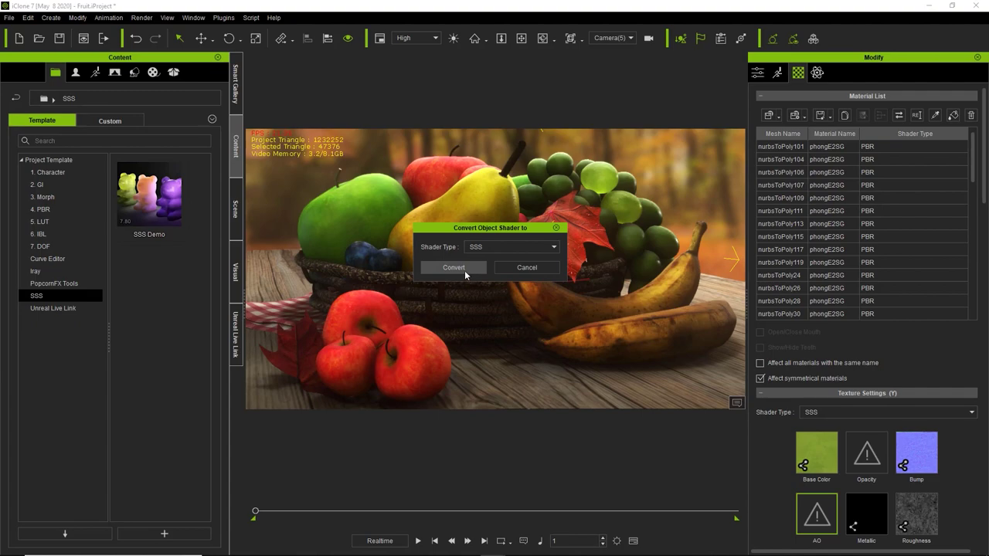
click(464, 271)
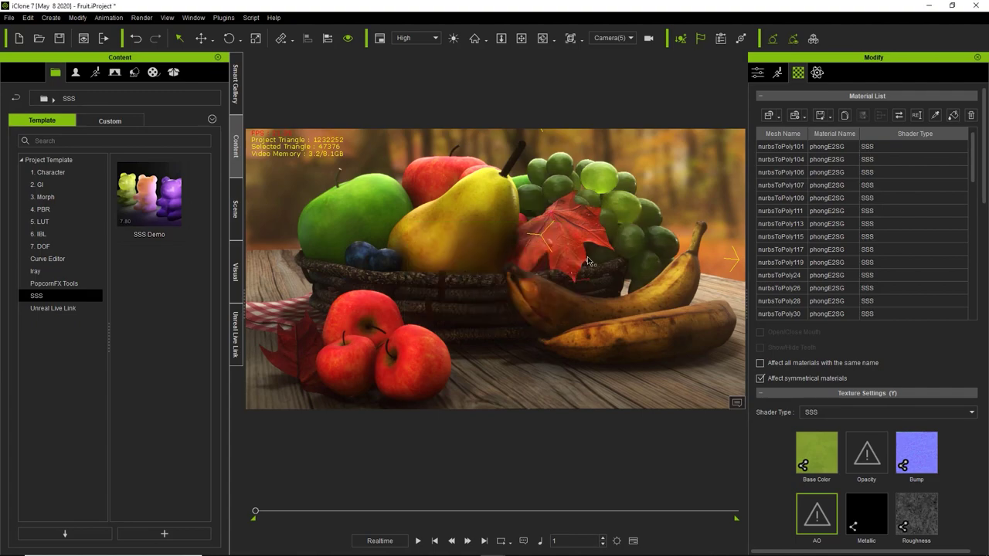
- Apply the Green Grape SSS material to a front grape, including material settings and textures, shader textures and shader parameters
alt+right_drag(578, 268, 620, 276)
middle_drag(609, 260, 596, 270)
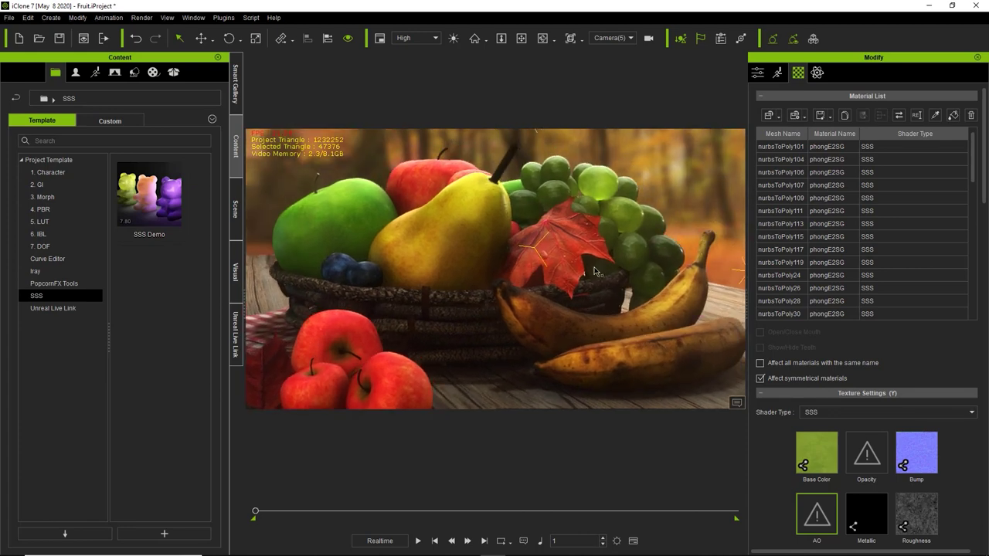
click(236, 218)
click(236, 146)
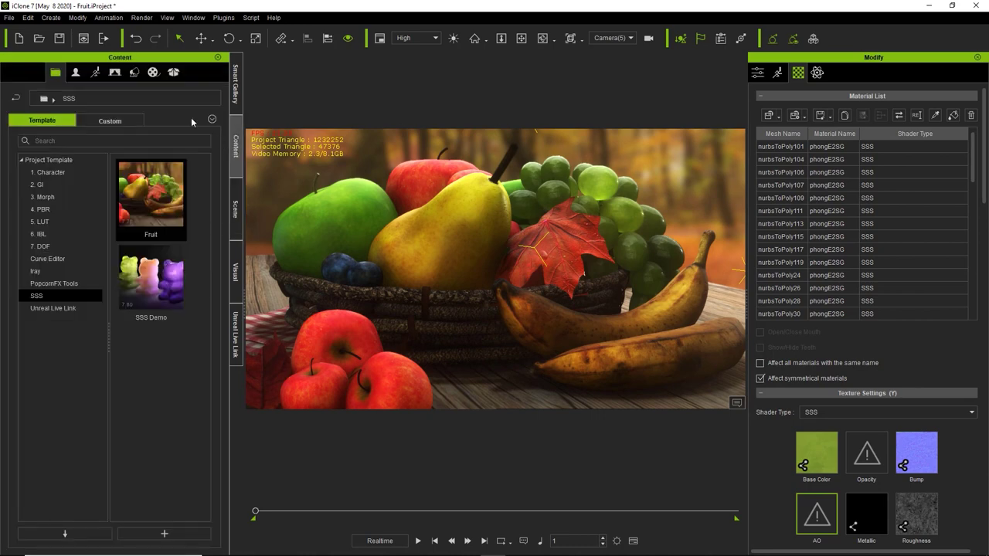
click(153, 72)
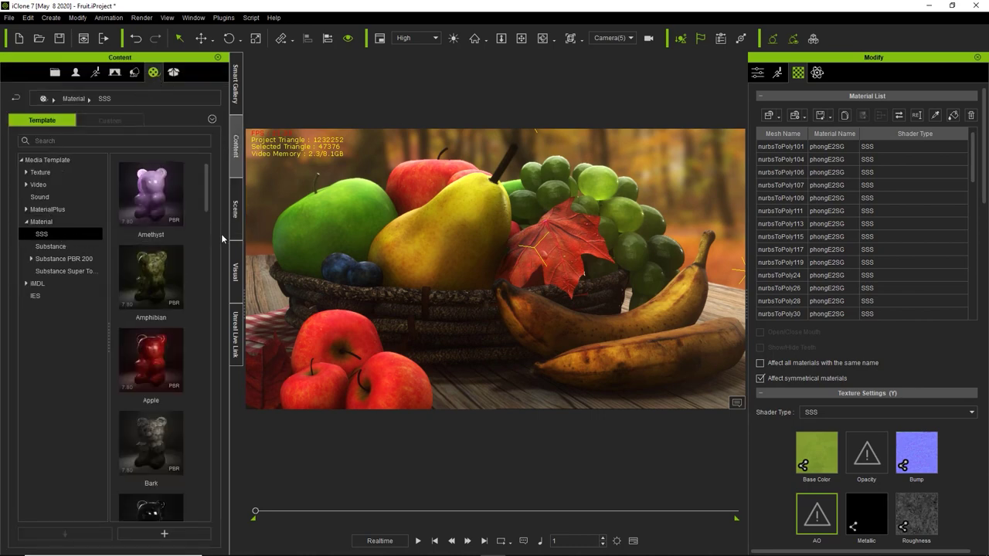
drag(205, 196, 207, 343)
drag(172, 298, 617, 214)
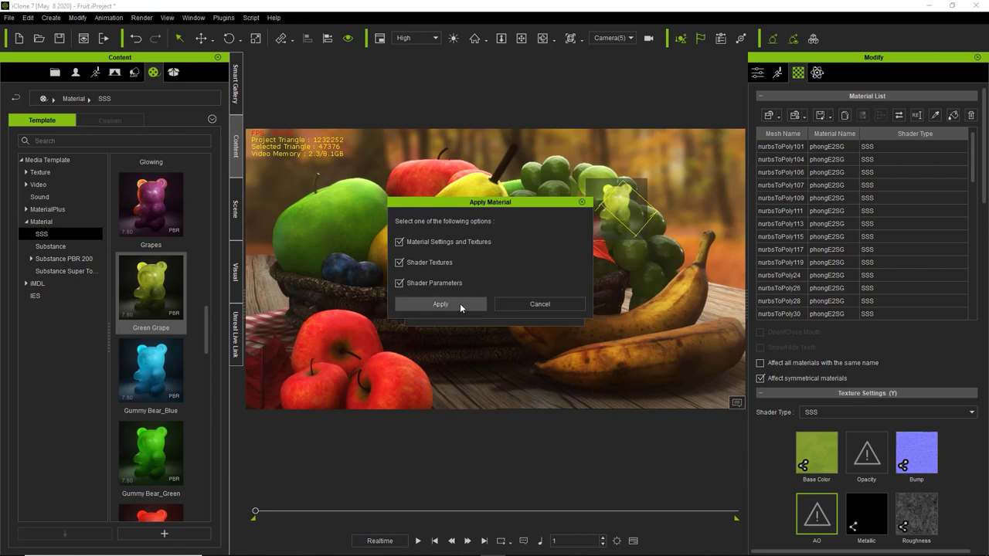
click(441, 304)
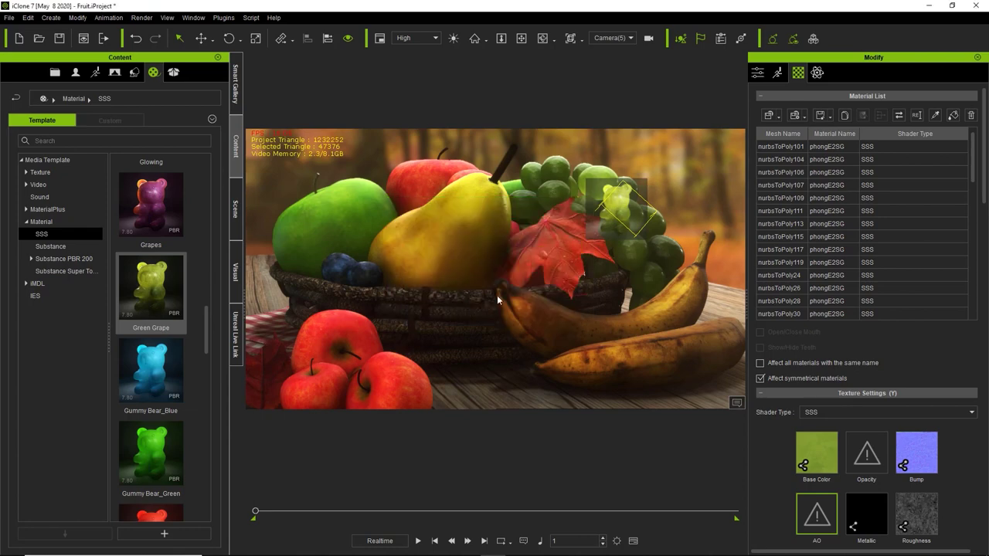
- Compare the material names of the grape with the Green Grape material and the neighbouring grape
click(620, 217)
click(621, 217)
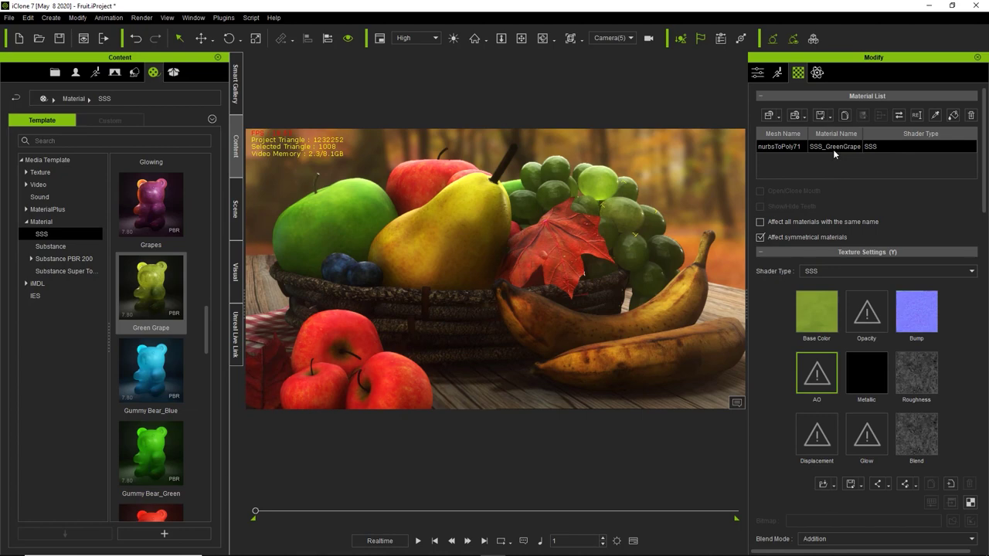
click(609, 184)
click(607, 186)
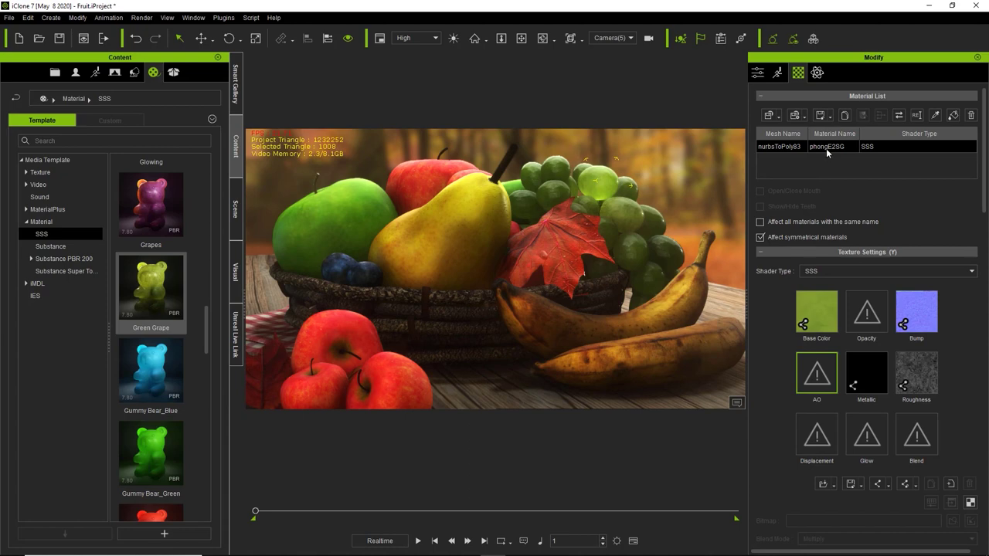
- Pick up the SSS_GreenGrape material from the front grape and apply it to the other grapes in the bunch
click(631, 214)
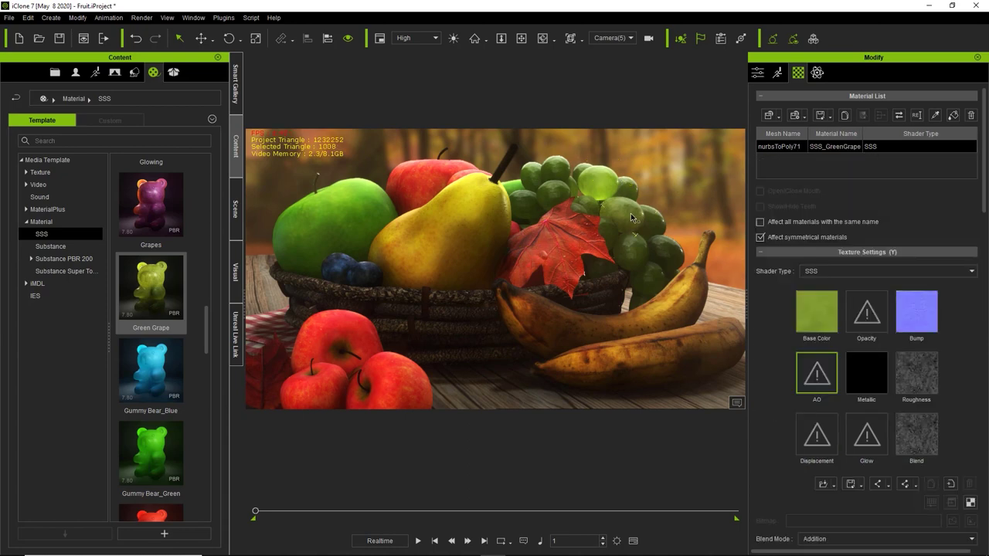
click(934, 119)
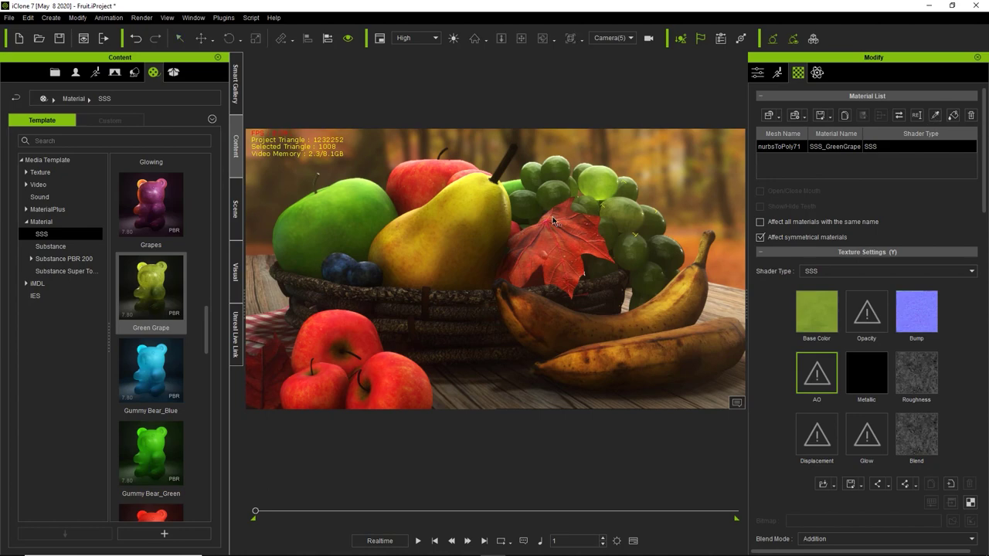
click(625, 206)
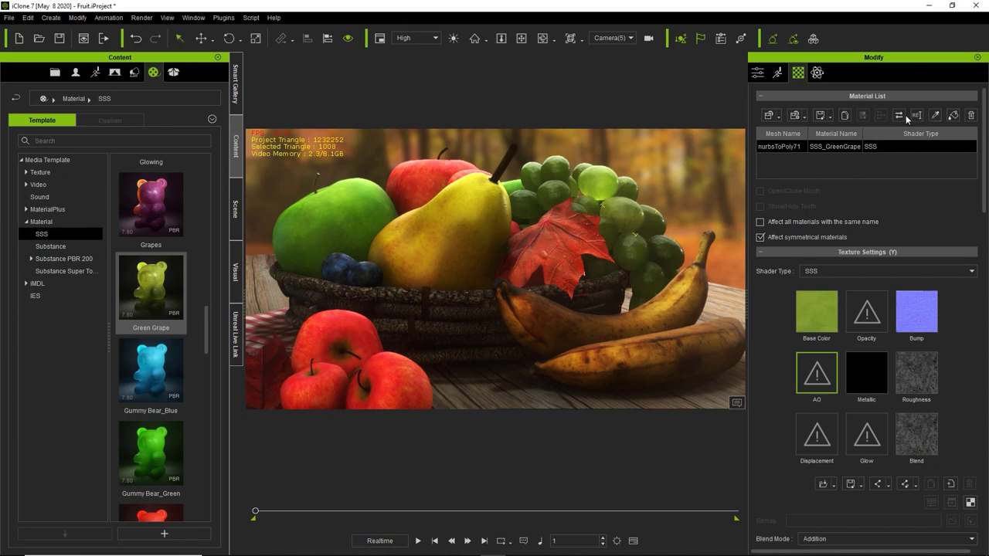
click(953, 115)
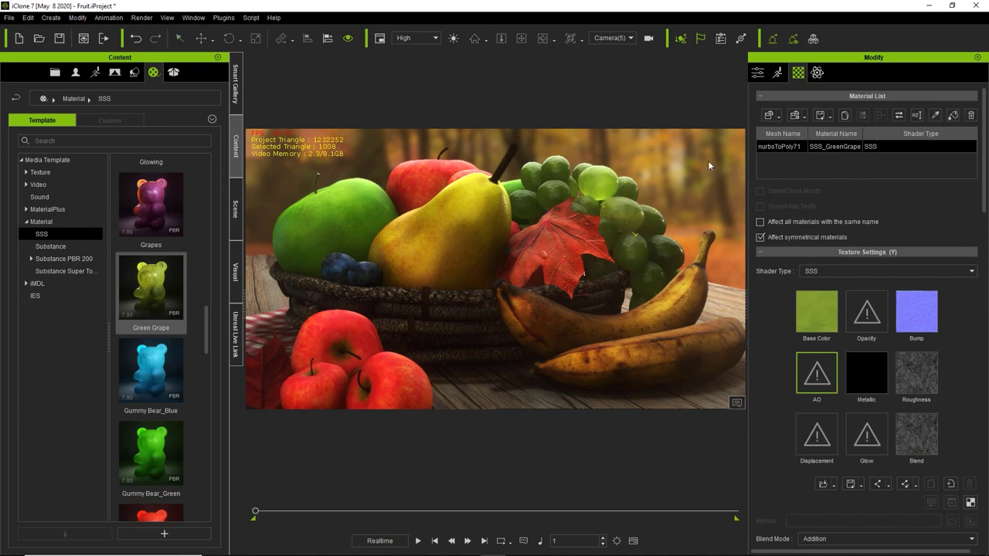
click(559, 183)
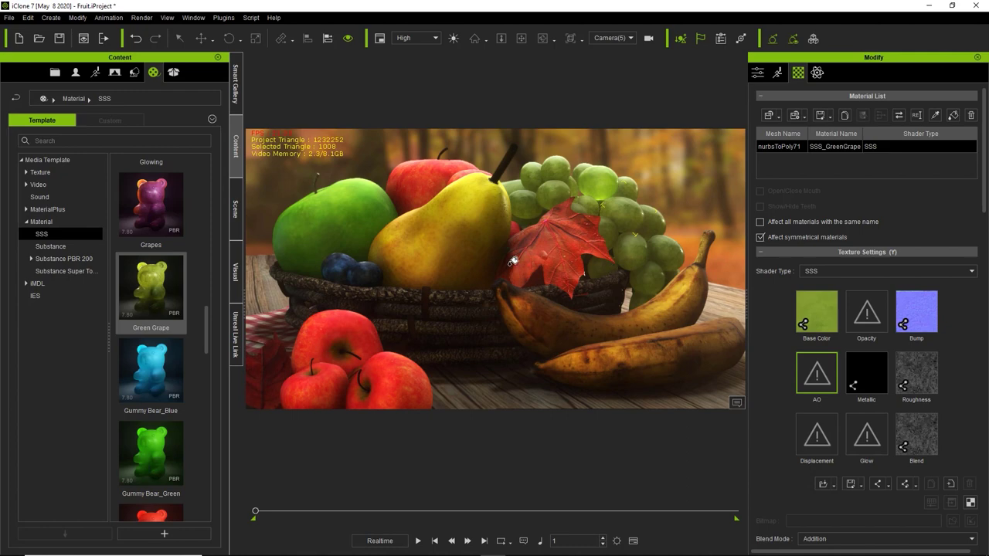
right_click(459, 259)
- Convert all shaders in the fruit scene to the Human and SSS shader type
mouse_move(530, 329)
middle_down()
mouse_move(538, 329)
mouse_move(530, 330)
middle_up()
scroll(530, 331, down, 2)
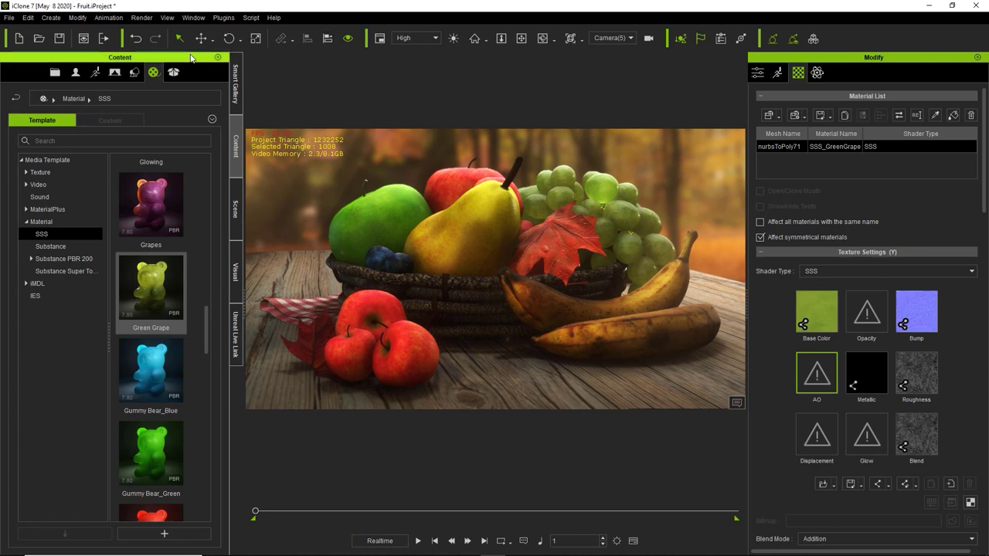
click(76, 20)
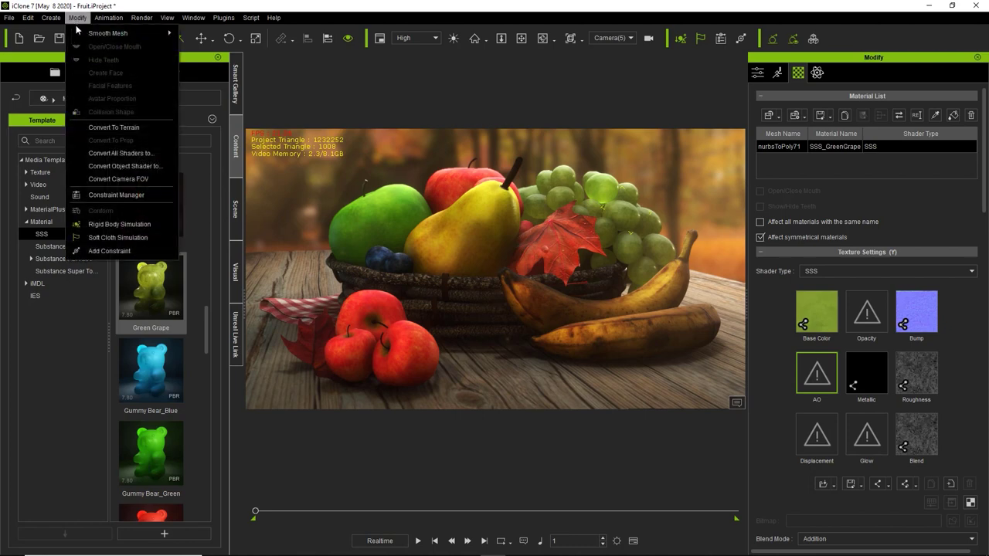
click(132, 153)
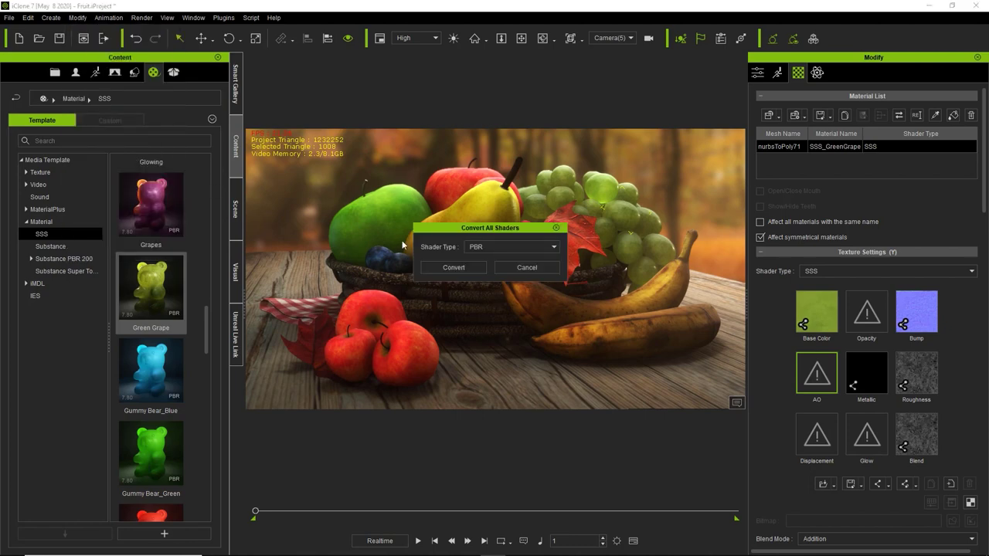
click(480, 247)
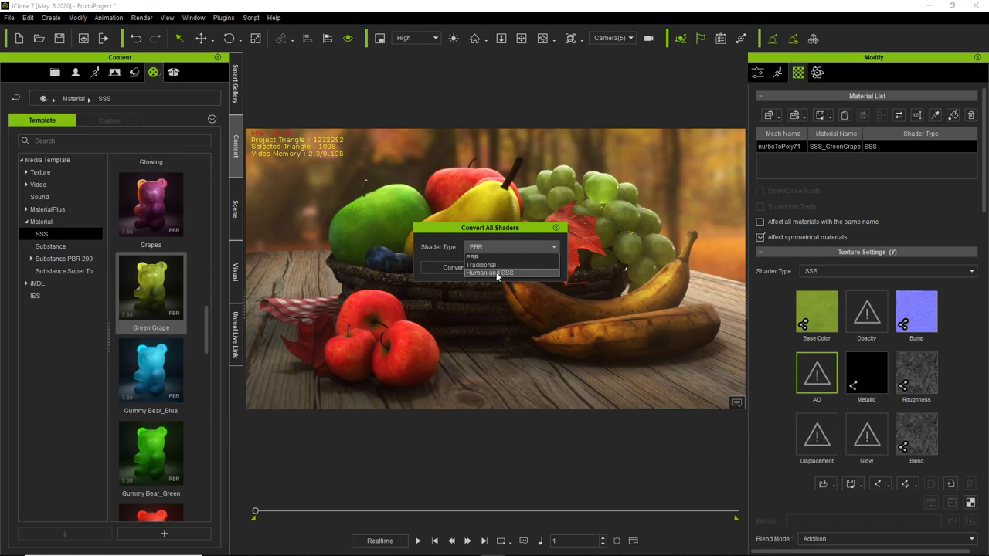
click(497, 273)
click(460, 271)
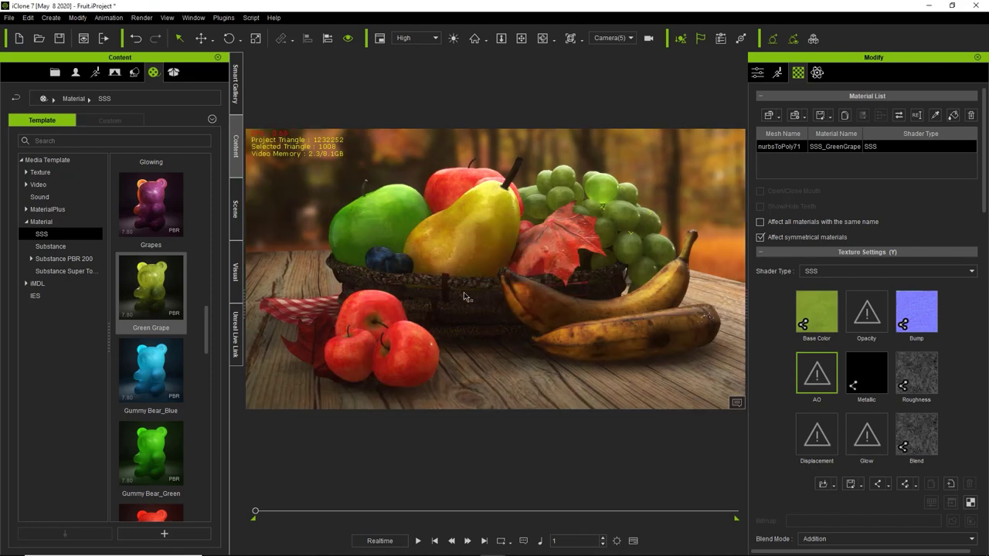
- Apply the Maple Leaves SSS material to the basket's maple leaf, including material settings and textures, shader textures and shader parameters
alt+drag(486, 345, 547, 338)
right_drag(547, 338, 528, 312)
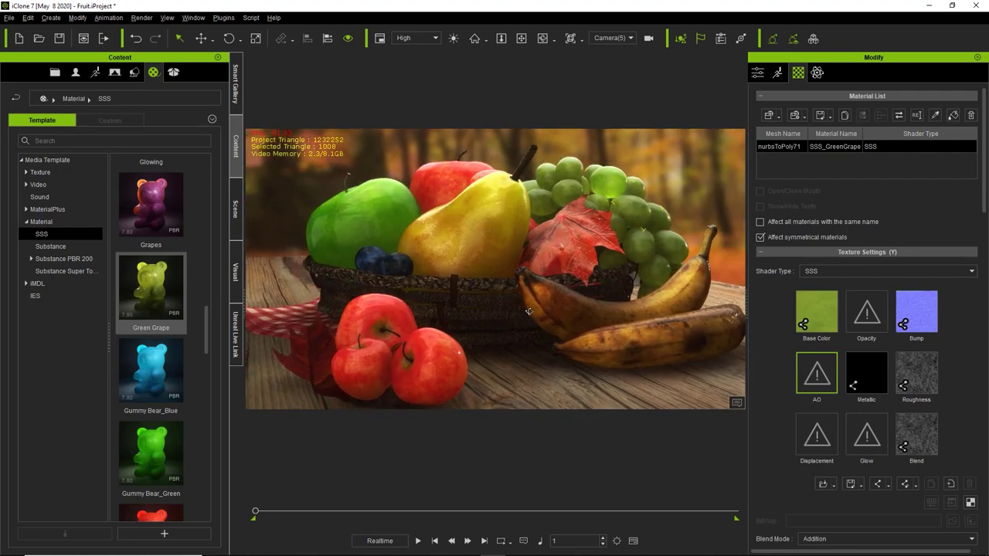
middle_drag(532, 303, 506, 291)
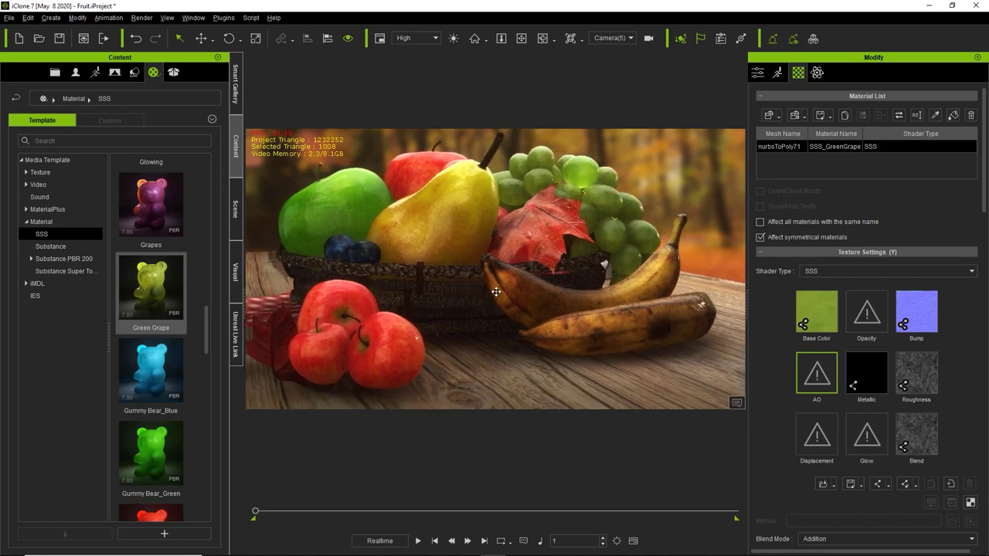
right_drag(514, 310, 532, 296)
middle_drag(533, 296, 541, 302)
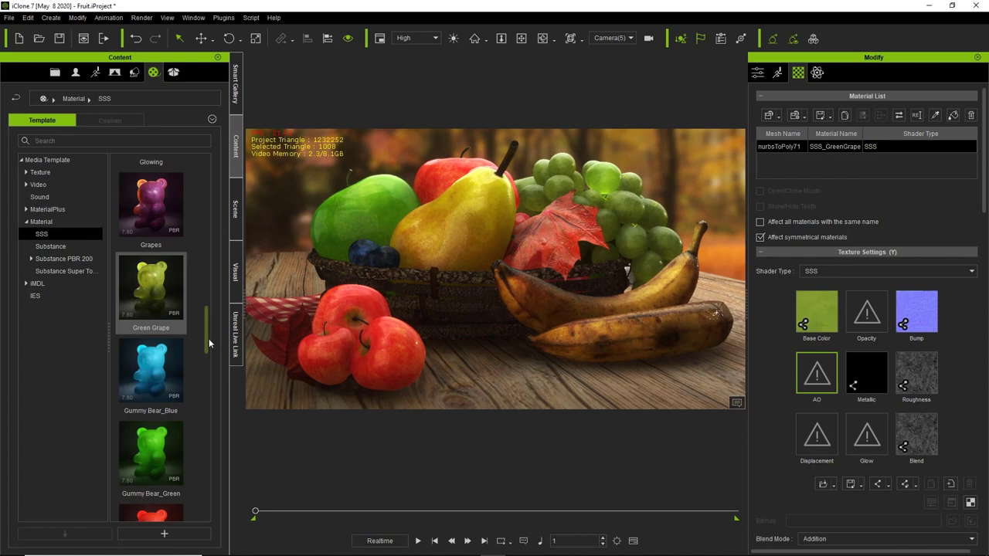
drag(208, 338, 197, 424)
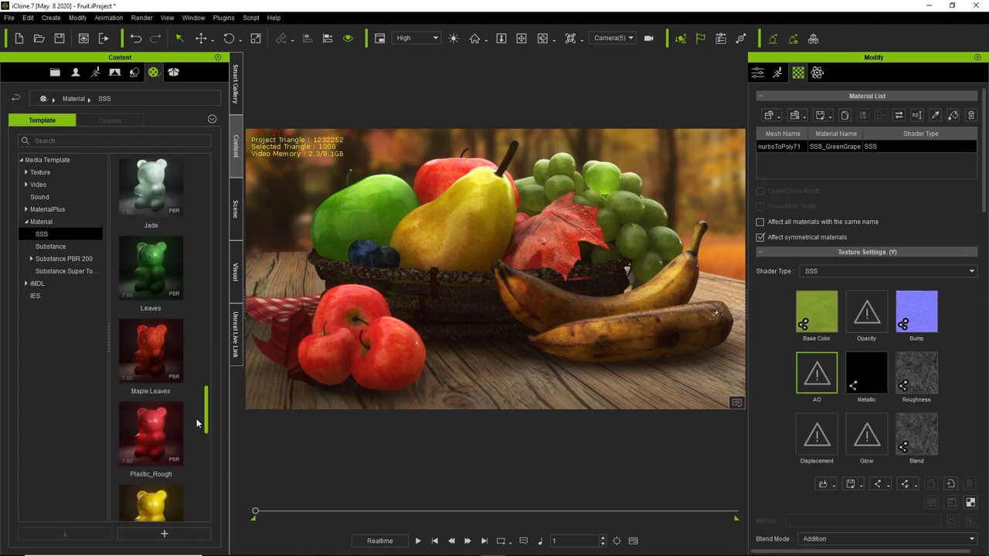
drag(164, 354, 563, 220)
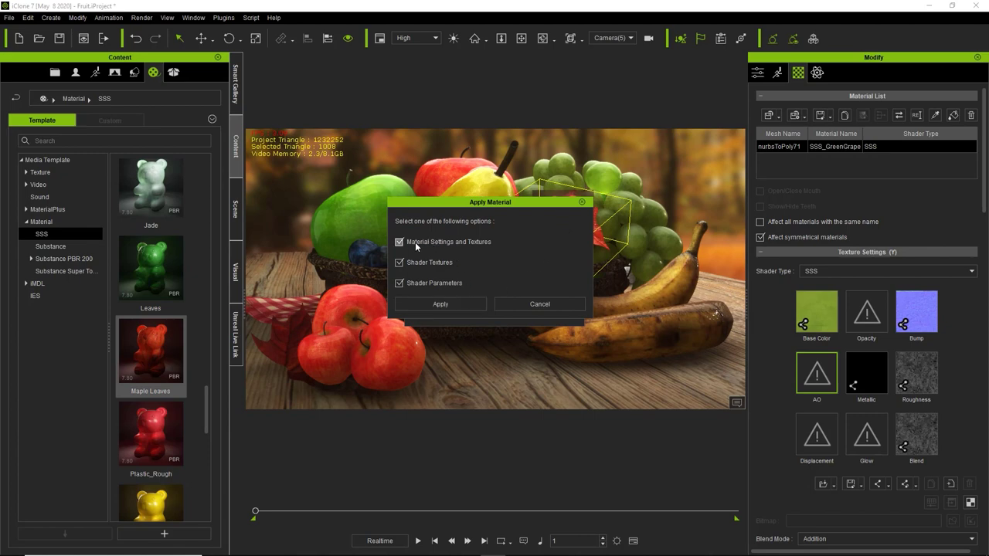
click(451, 304)
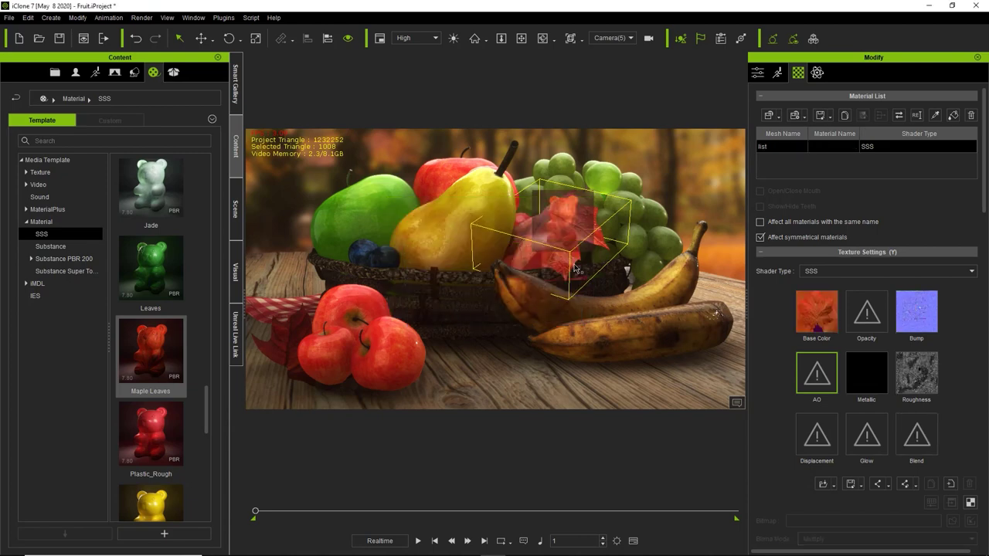
click(576, 270)
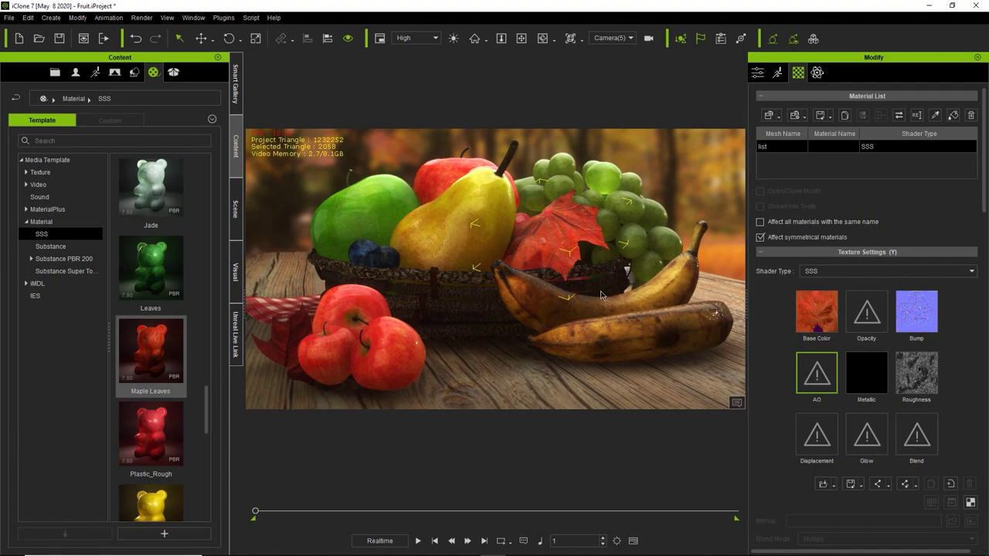
- Examine the maple leaf and the surrounding fruit from several angles and distances
alt+drag(561, 287, 537, 283)
alt+right_drag(536, 283, 535, 276)
alt+drag(512, 300, 521, 270)
alt+right_drag(506, 267, 472, 212)
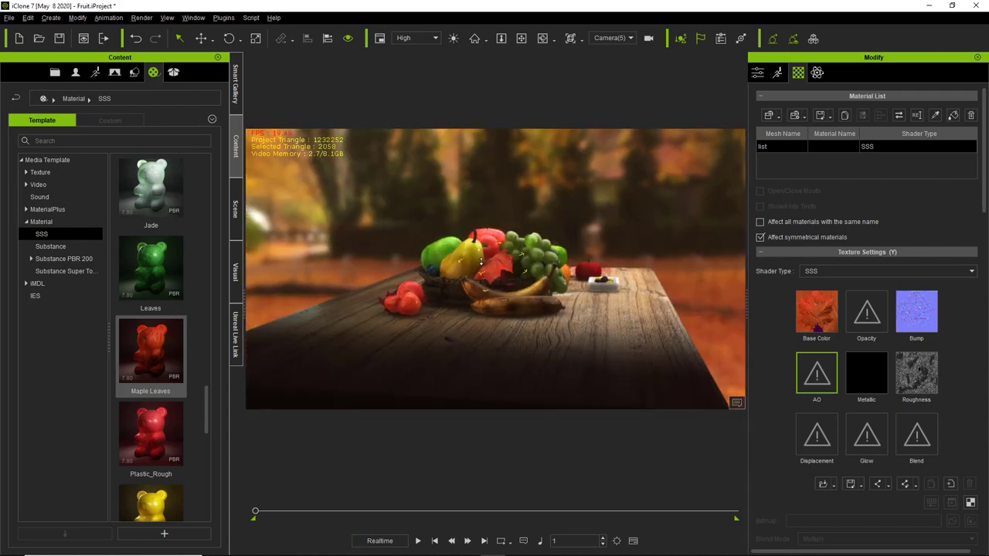
alt+right_drag(488, 262, 485, 241)
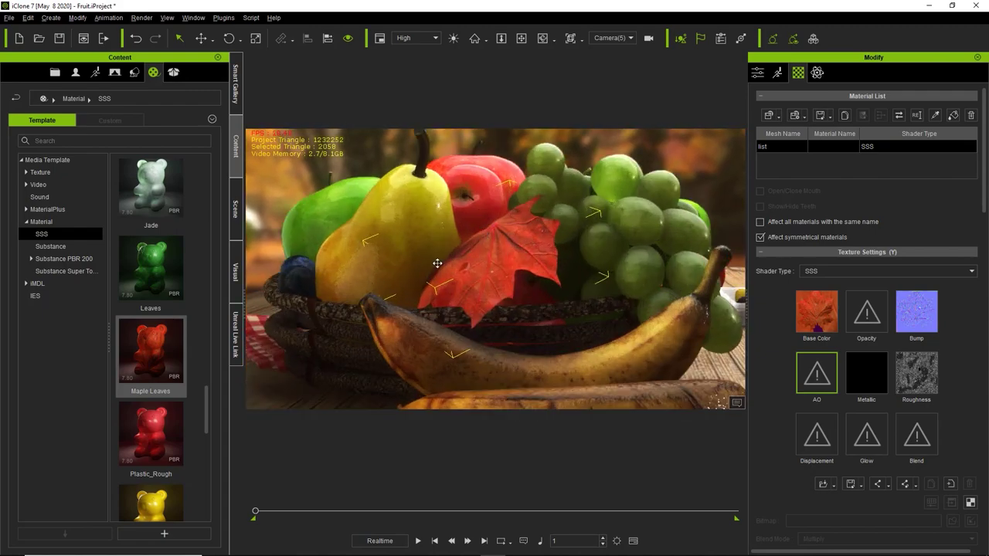
alt+drag(437, 264, 427, 267)
alt+right_drag(426, 268, 364, 306)
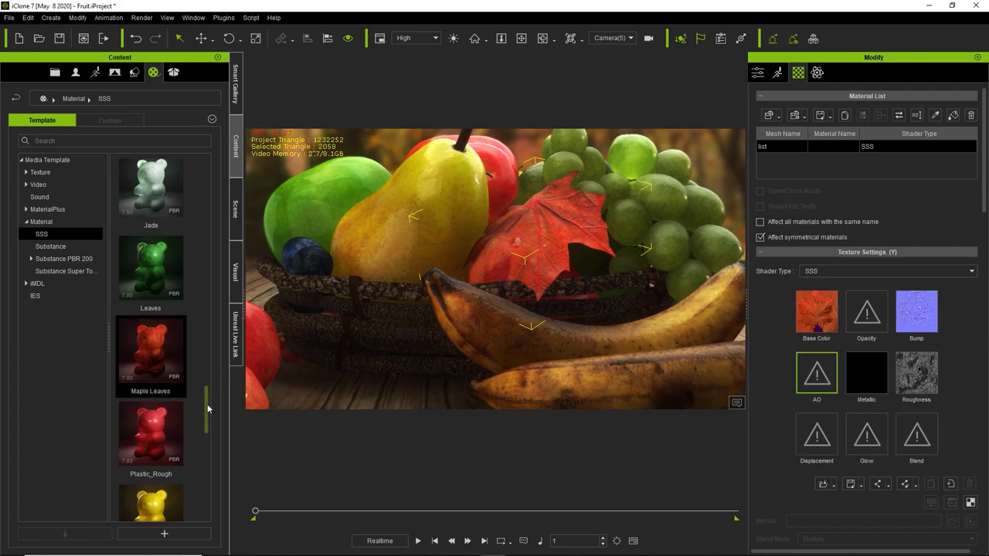
- Apply the Apple SSS material to the front red apple with only shader textures and shader parameters, excluding material settings and textures
scroll(382, 281, down, 5)
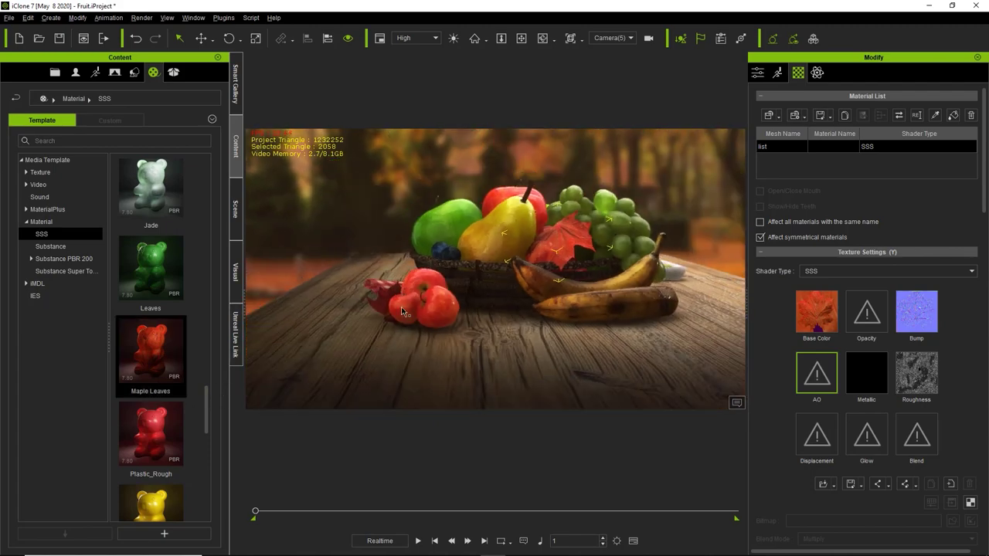
scroll(391, 312, up, 6)
middle_drag(430, 294, 469, 272)
scroll(467, 276, down, 2)
right_drag(467, 275, 317, 350)
scroll(208, 420, down, 6)
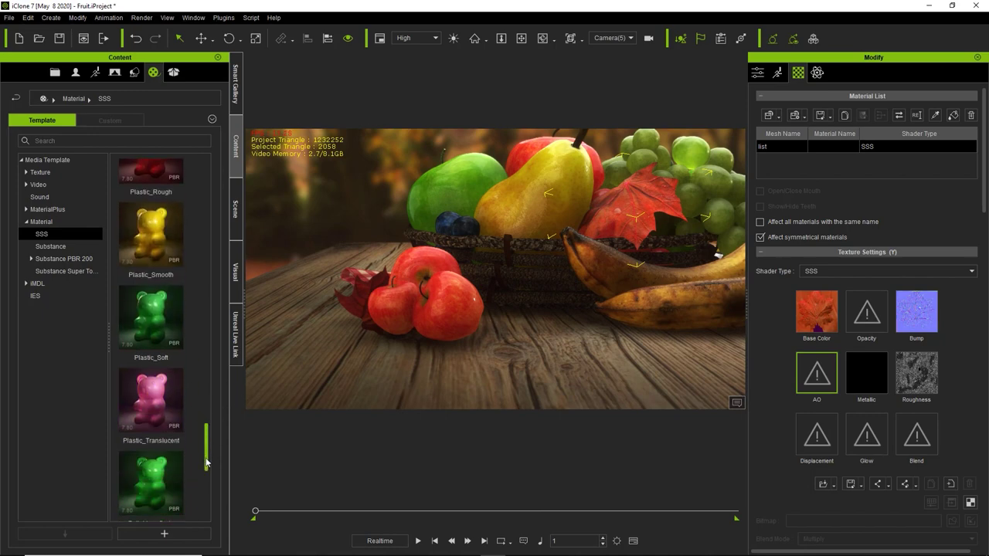
scroll(206, 456, up, 15)
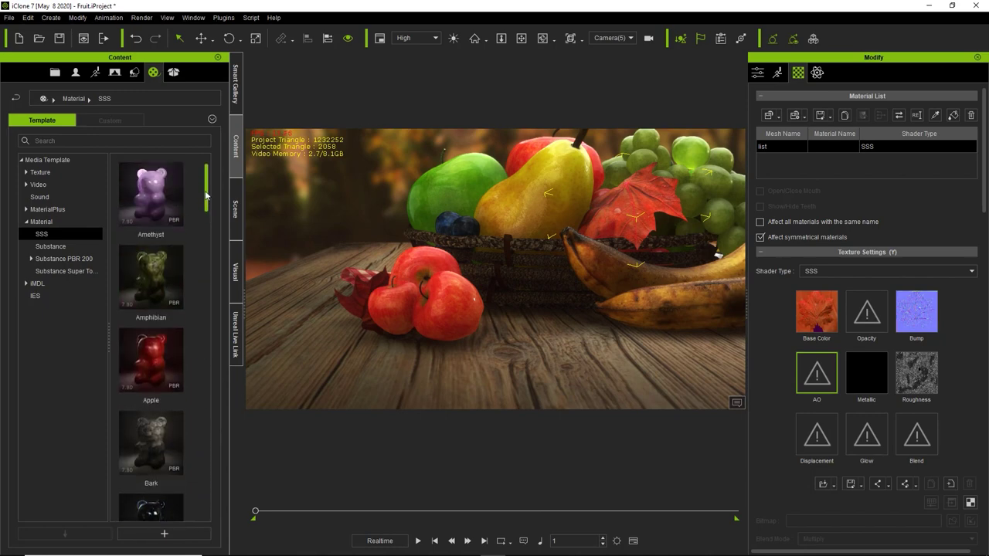
drag(155, 375, 446, 302)
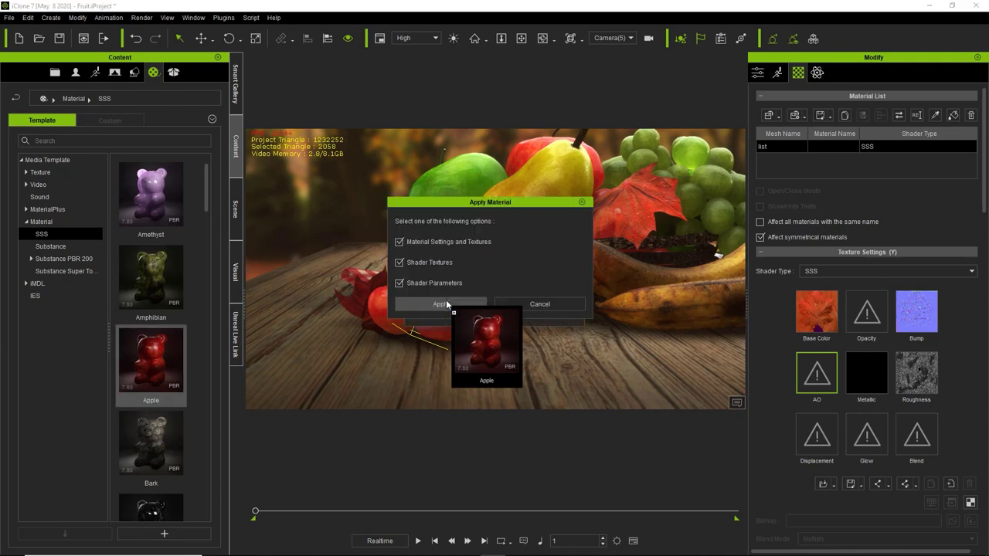
click(449, 242)
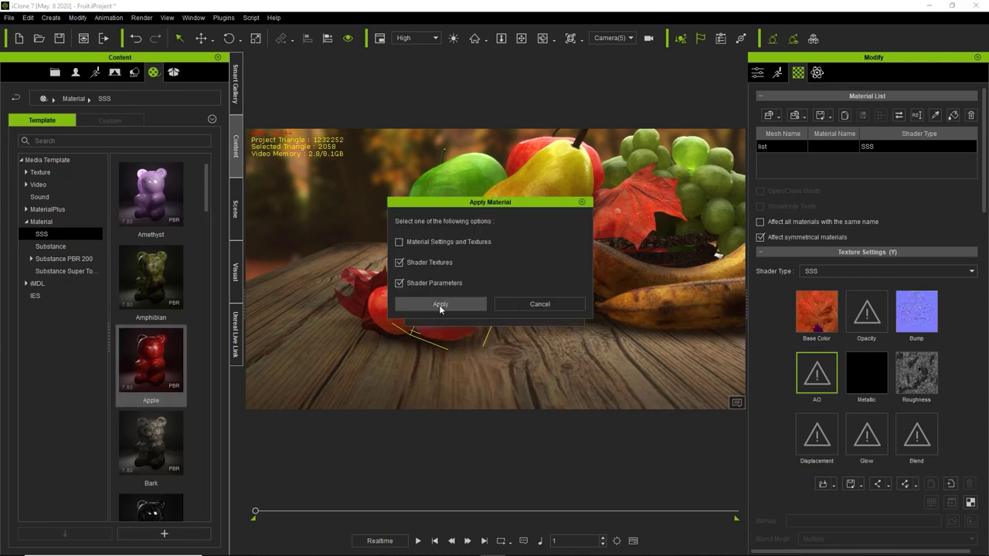
click(440, 305)
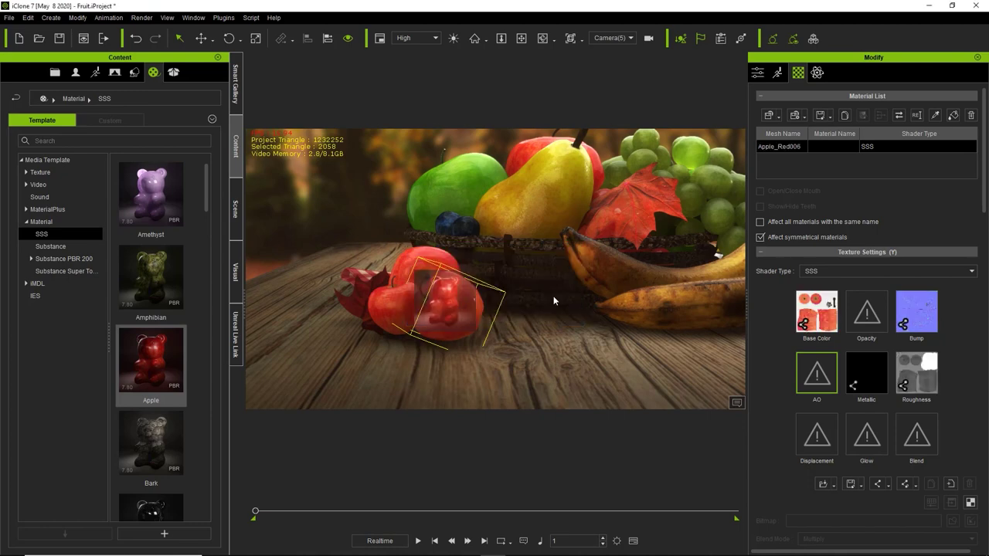
- Try to copy the front red apple's material onto the apples with the material pick and apply tools
scroll(431, 339, up, 5)
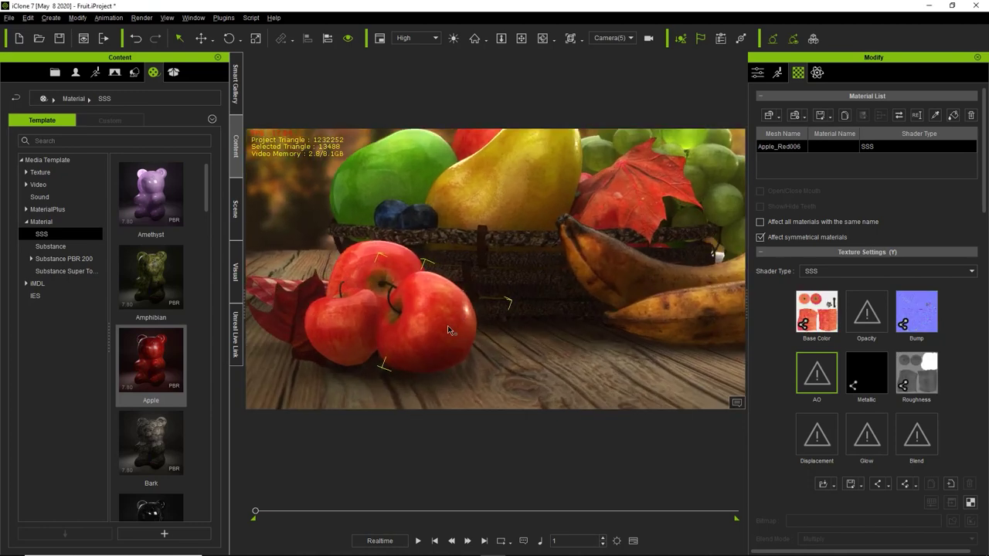
middle_drag(448, 327, 492, 313)
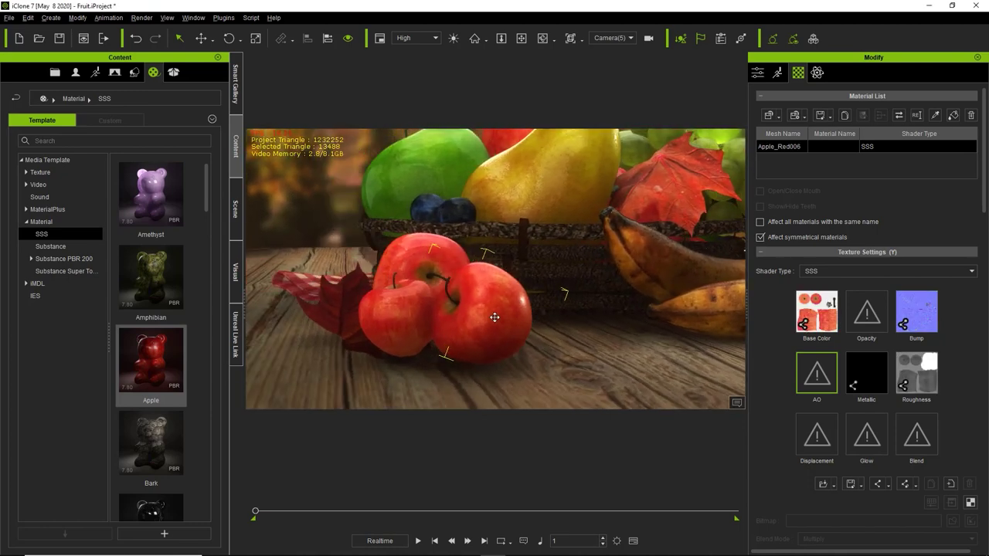
click(936, 116)
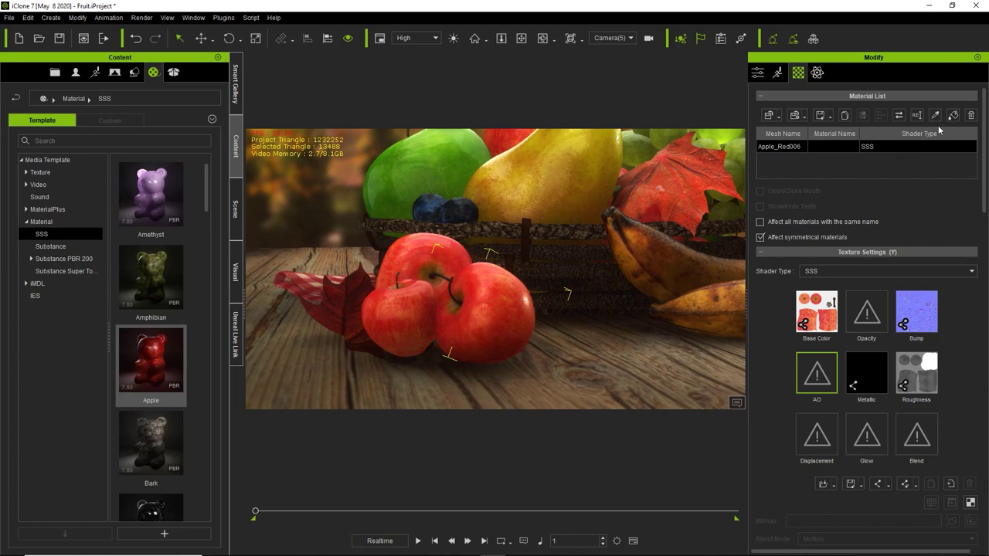
click(953, 116)
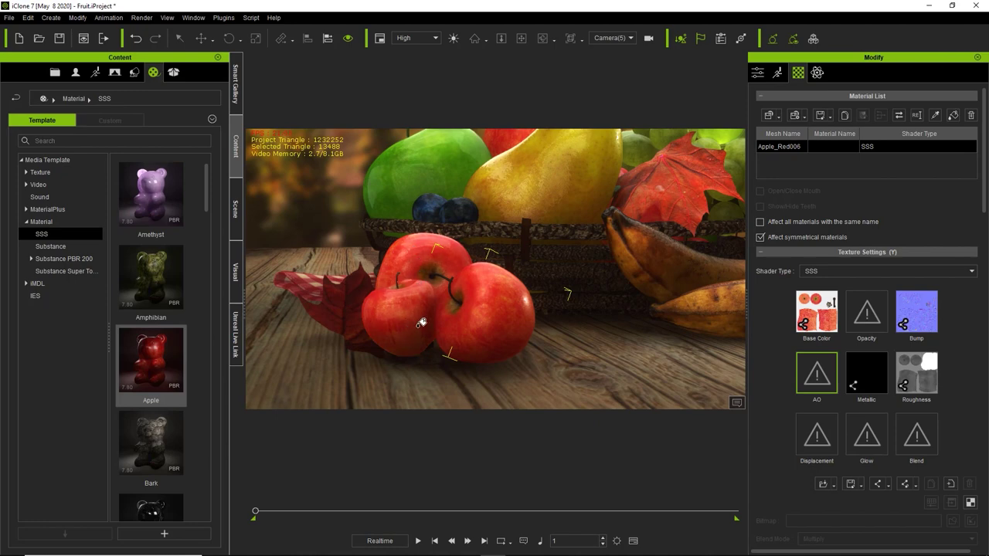
click(482, 328)
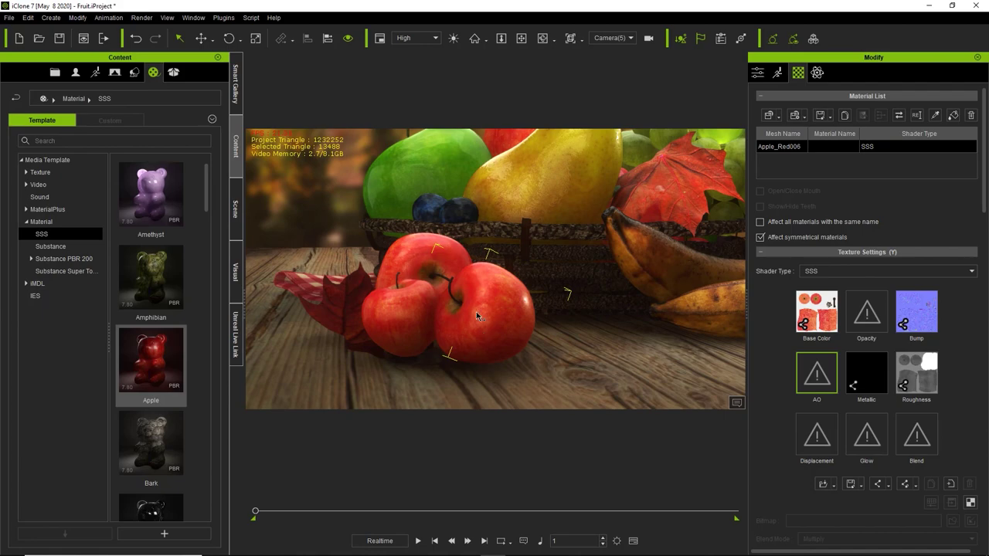
right_drag(452, 327, 567, 269)
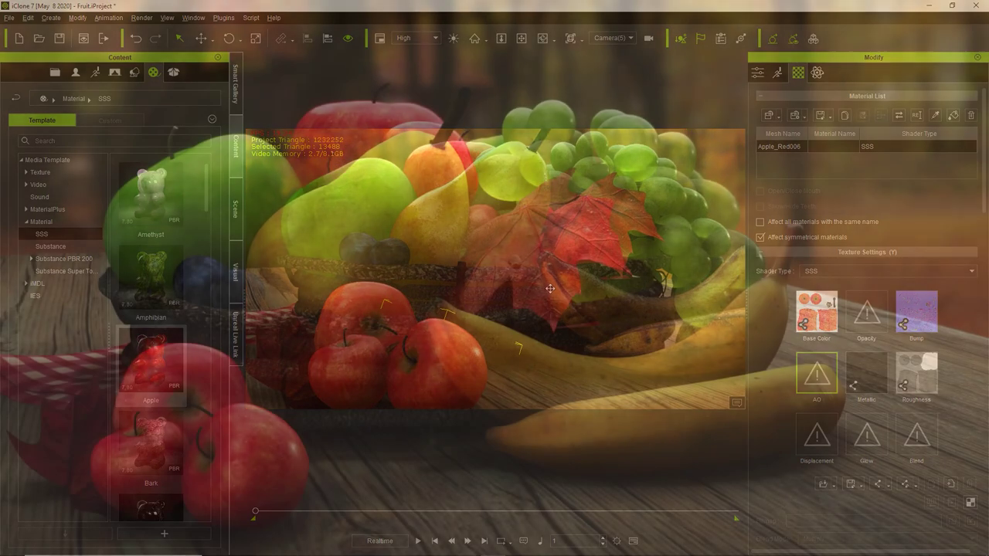